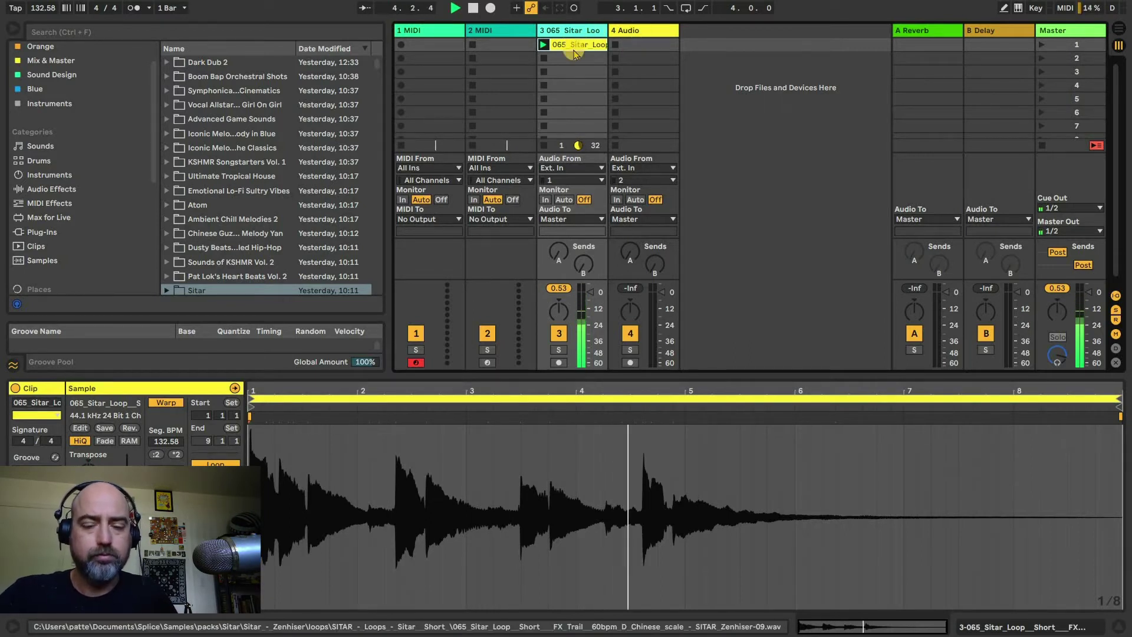
Step: Move the sitar loop clip to the 4 Audio track and play it through Silo with the Default preset
{"action": "left_click_drag", "start_coordinate": [573, 47], "coordinate": [643, 44]}
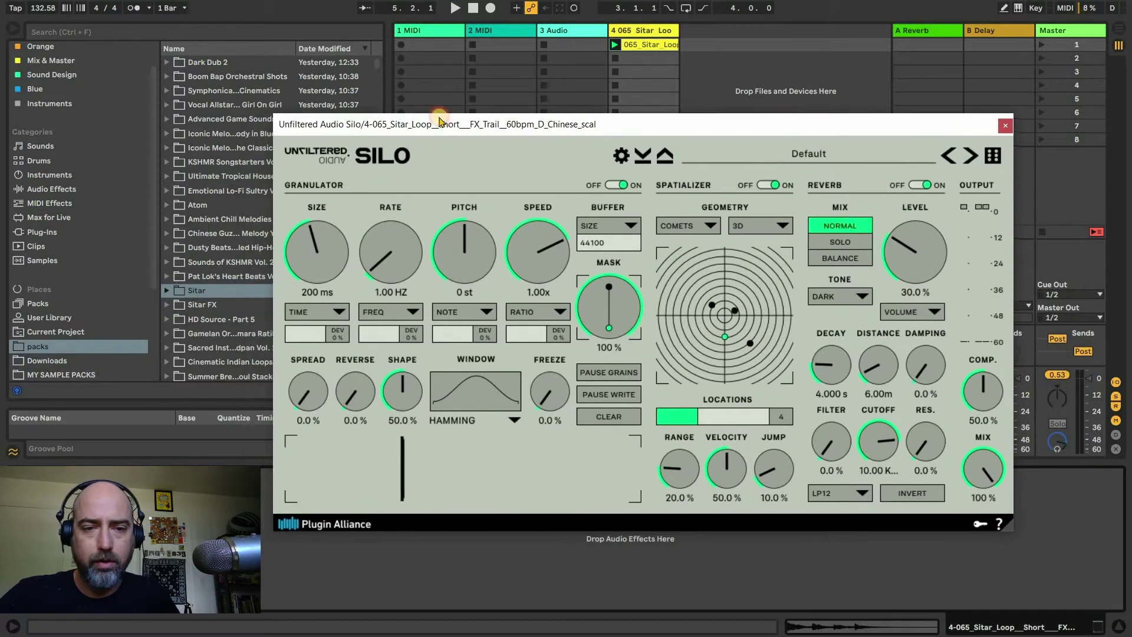
{"action": "left_click_drag", "start_coordinate": [396, 95], "coordinate": [388, 141]}
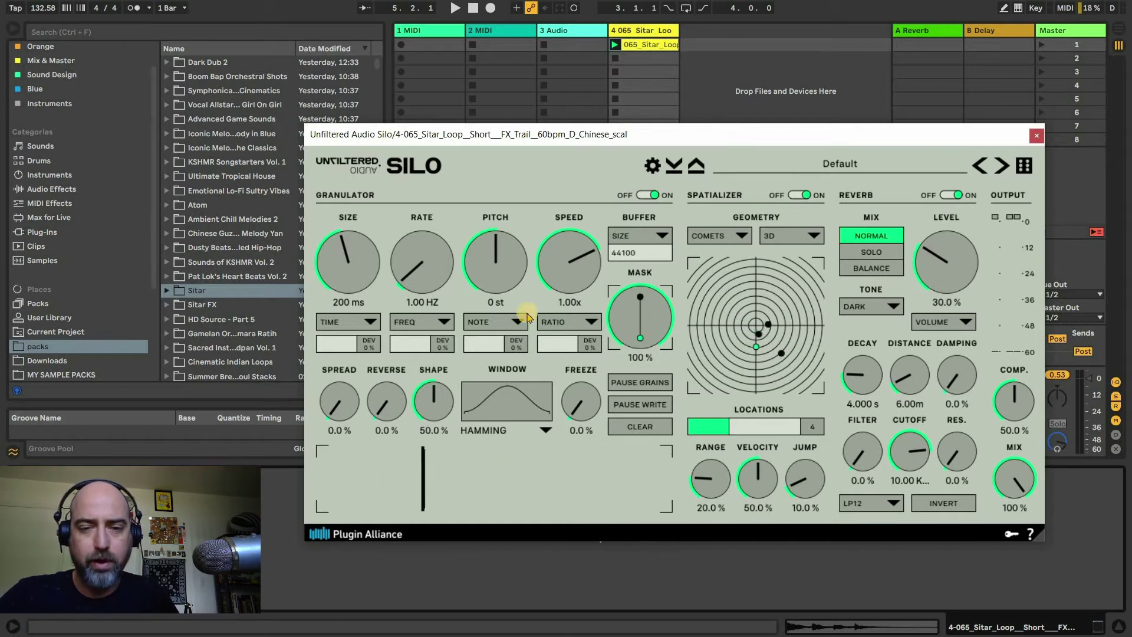
{"action": "left_click_drag", "start_coordinate": [472, 133], "coordinate": [456, 136]}
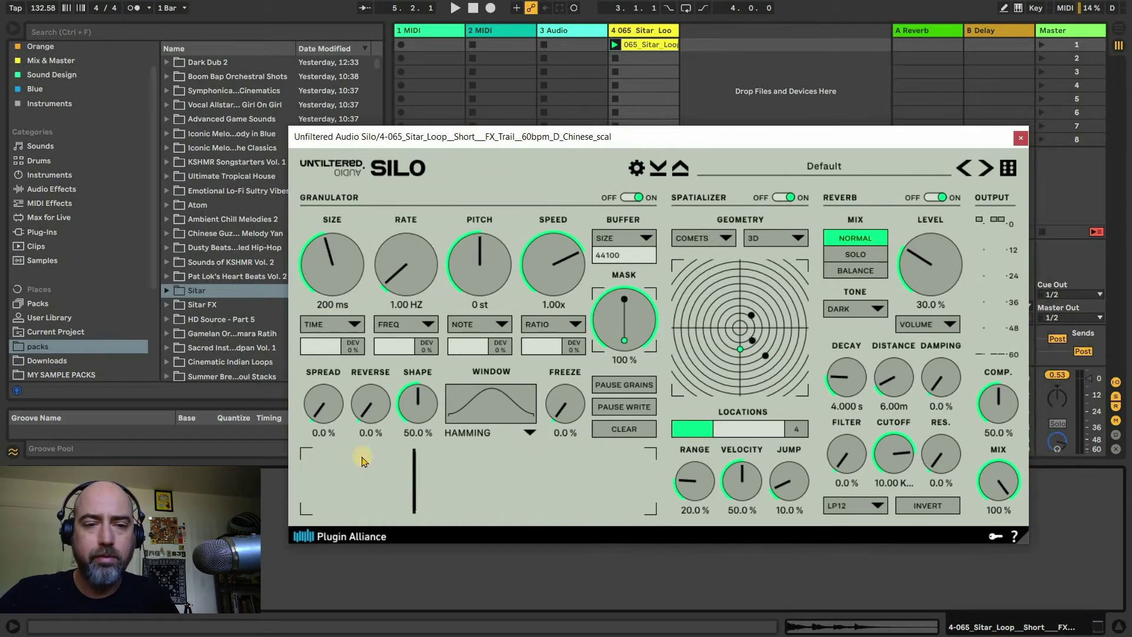
{"action": "key", "text": "space"}
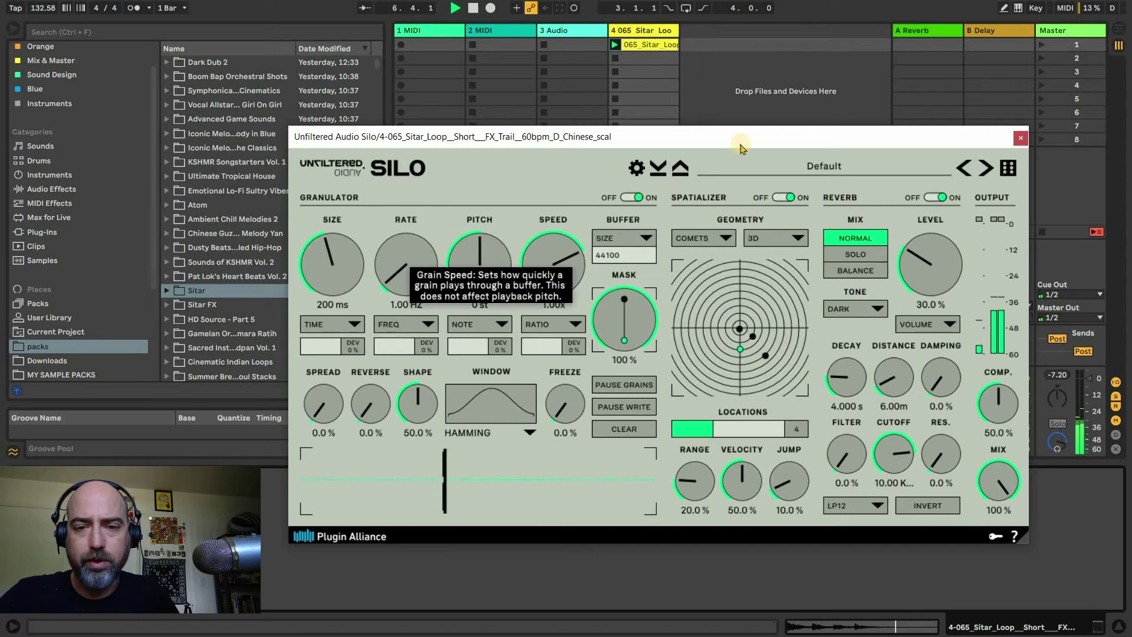
Step: Load Silo's Airlock Right Side preset and set the grain pitch to -15 st and the reverb level to 72.4 %
{"action": "left_click", "coordinate": [987, 170]}
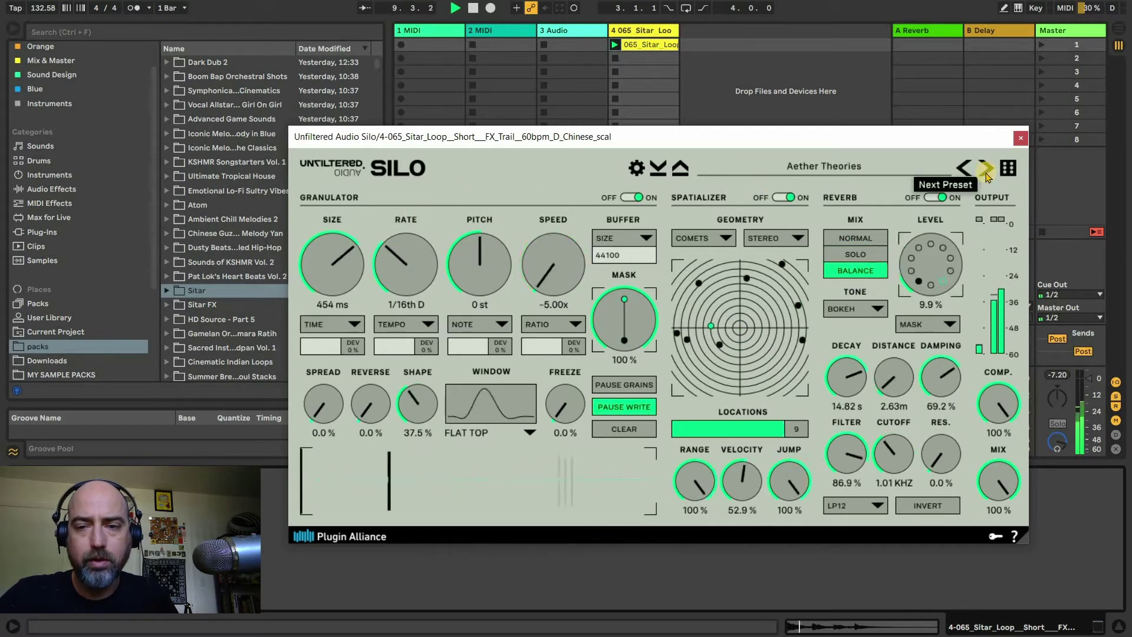
{"action": "left_click", "coordinate": [986, 169]}
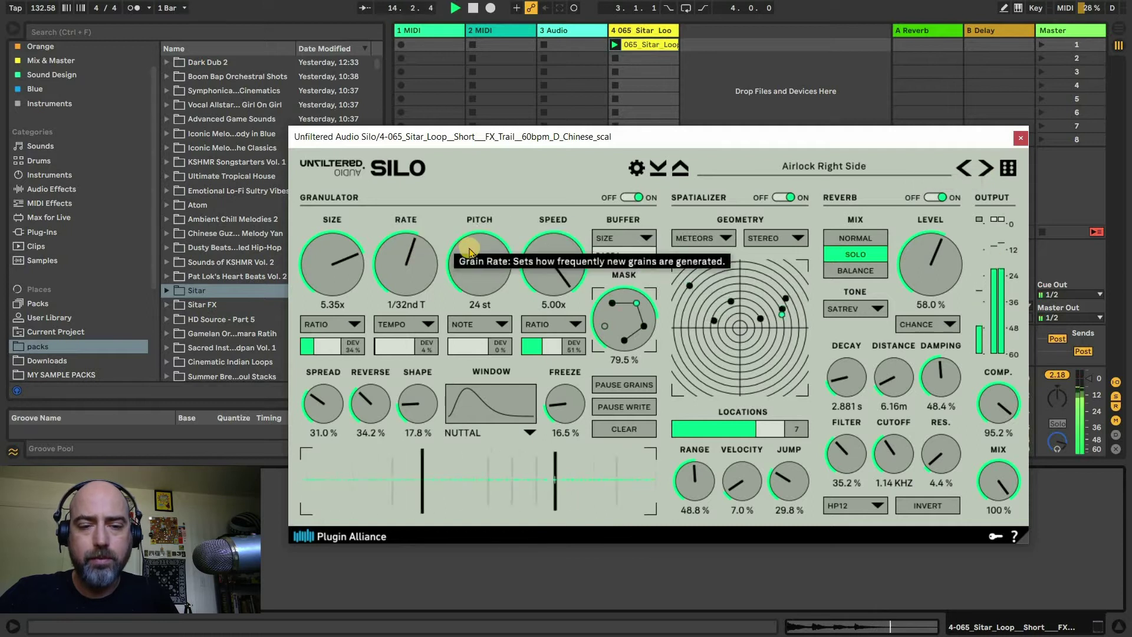
{"action": "mouse_move", "coordinate": [457, 250]}
{"action": "left_mouse_down"}
{"action": "mouse_move", "coordinate": [435, 286]}
{"action": "mouse_move", "coordinate": [423, 224]}
{"action": "mouse_move", "coordinate": [453, 235]}
{"action": "left_mouse_up"}
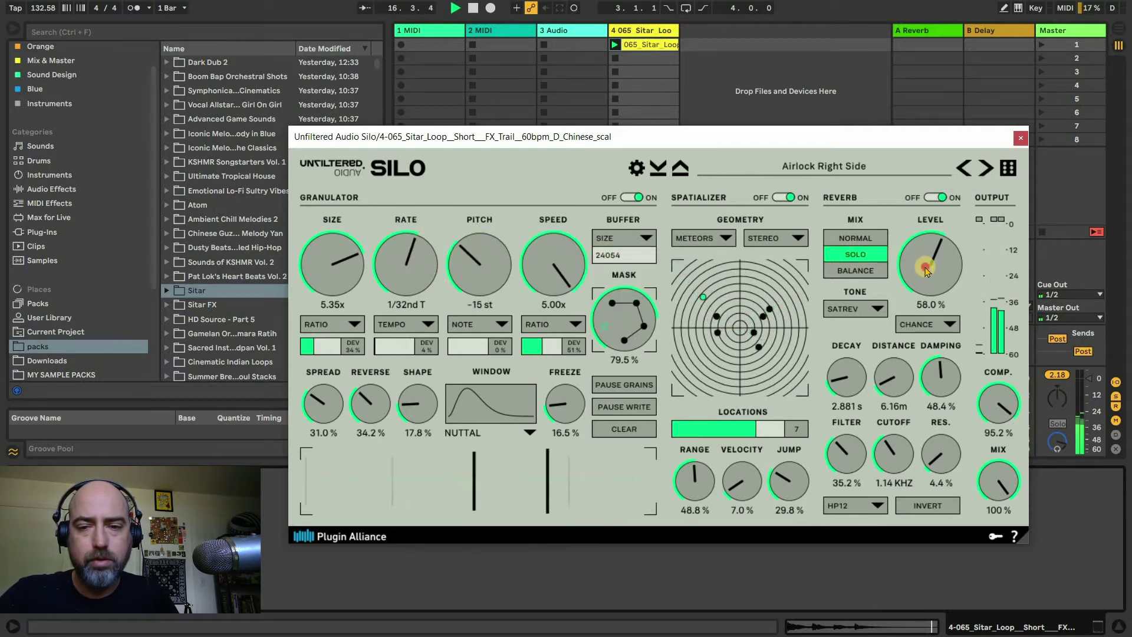
{"action": "left_click_drag", "start_coordinate": [925, 265], "coordinate": [924, 244]}
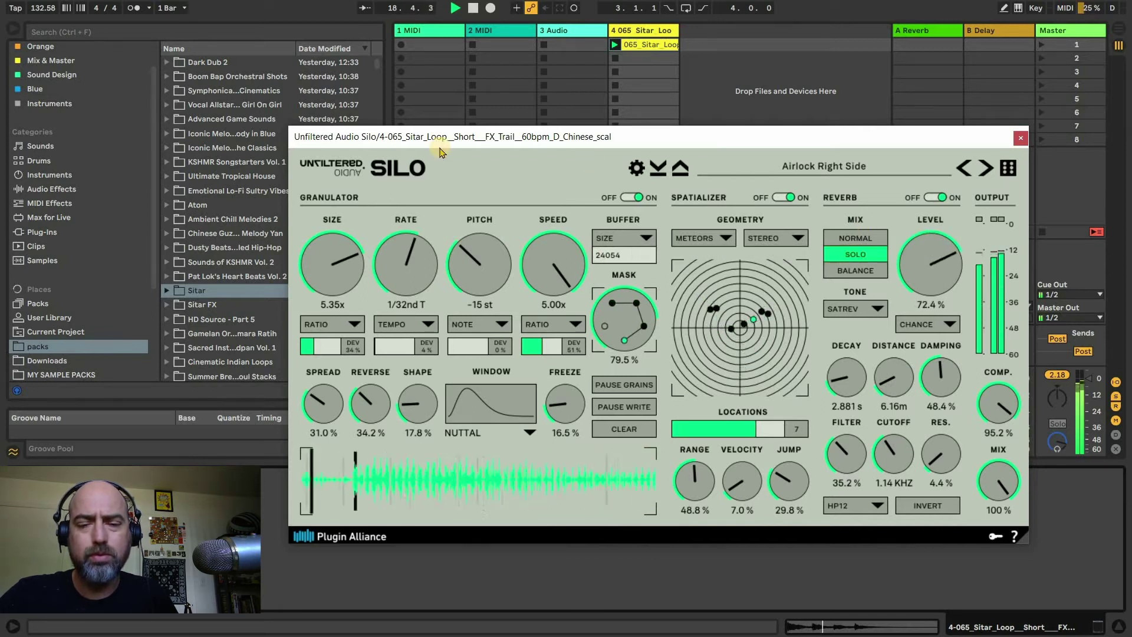
Step: Set the grain size to 6.13x, shape to 66.6 % and freeze to 45.3 %, and play the sitar loop
{"action": "left_click_drag", "start_coordinate": [317, 246], "coordinate": [332, 179]}
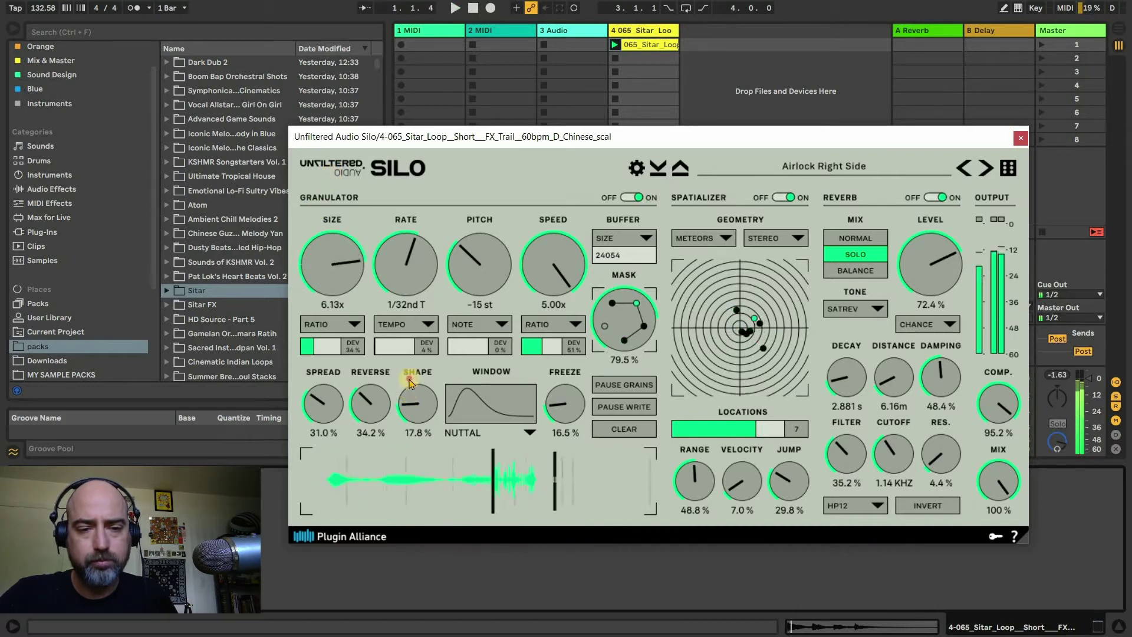
{"action": "left_click_drag", "start_coordinate": [410, 382], "coordinate": [414, 322]}
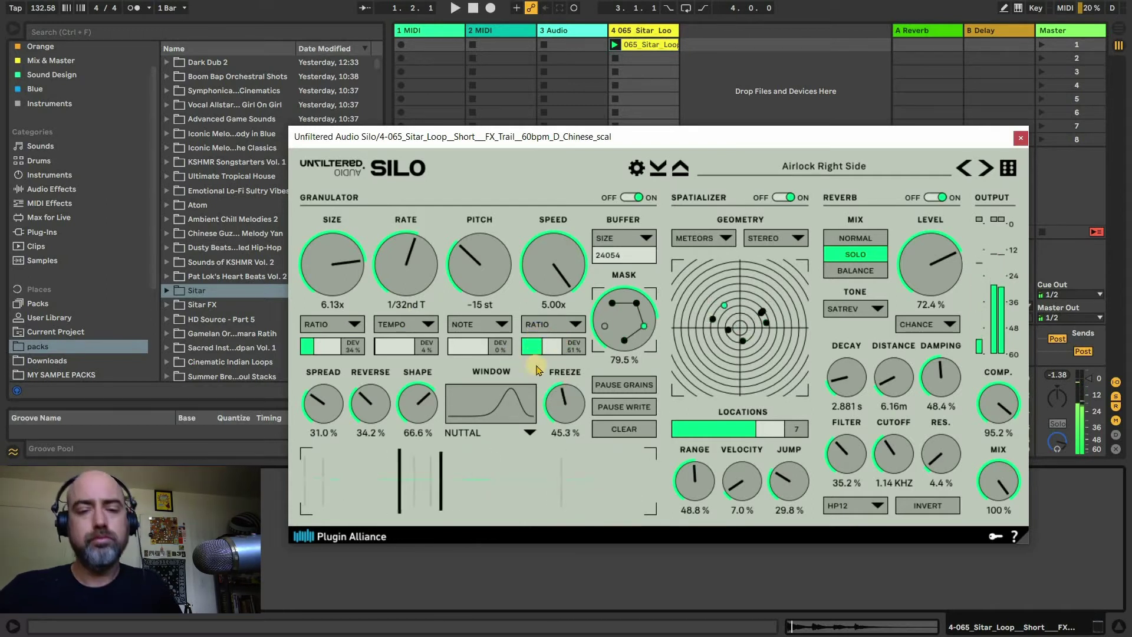
{"action": "left_click_drag", "start_coordinate": [558, 408], "coordinate": [556, 400]}
{"action": "key", "text": "space"}
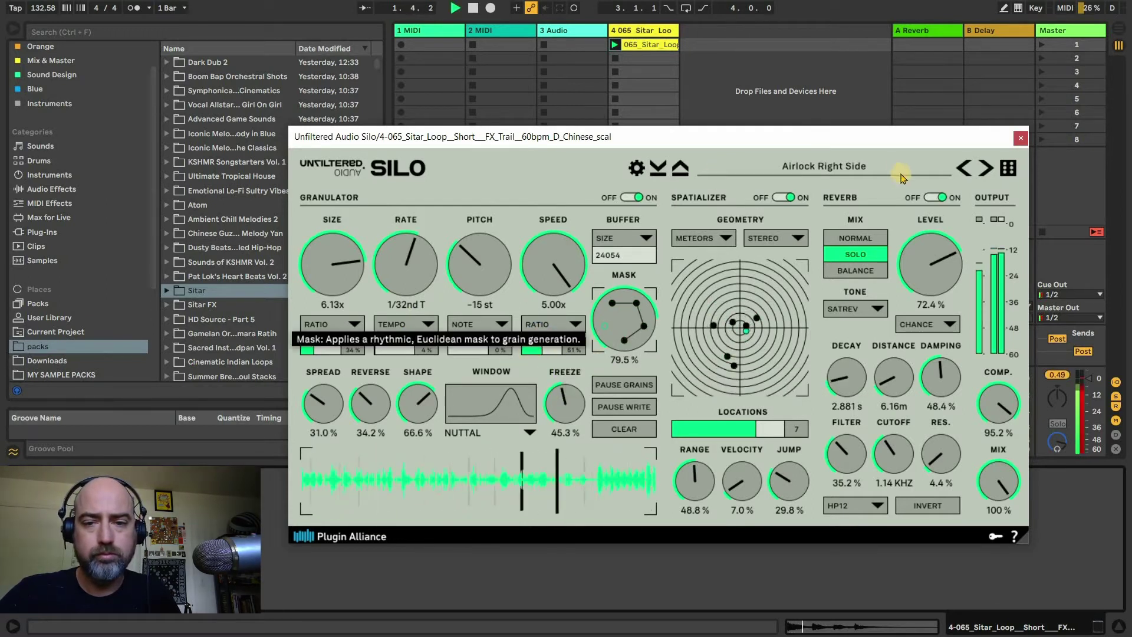
Step: Load the Airlock Wrong Side preset and set grain pitch to 27 st, rate to 1/64th D and size to 9.73x
{"action": "left_click", "coordinate": [986, 170]}
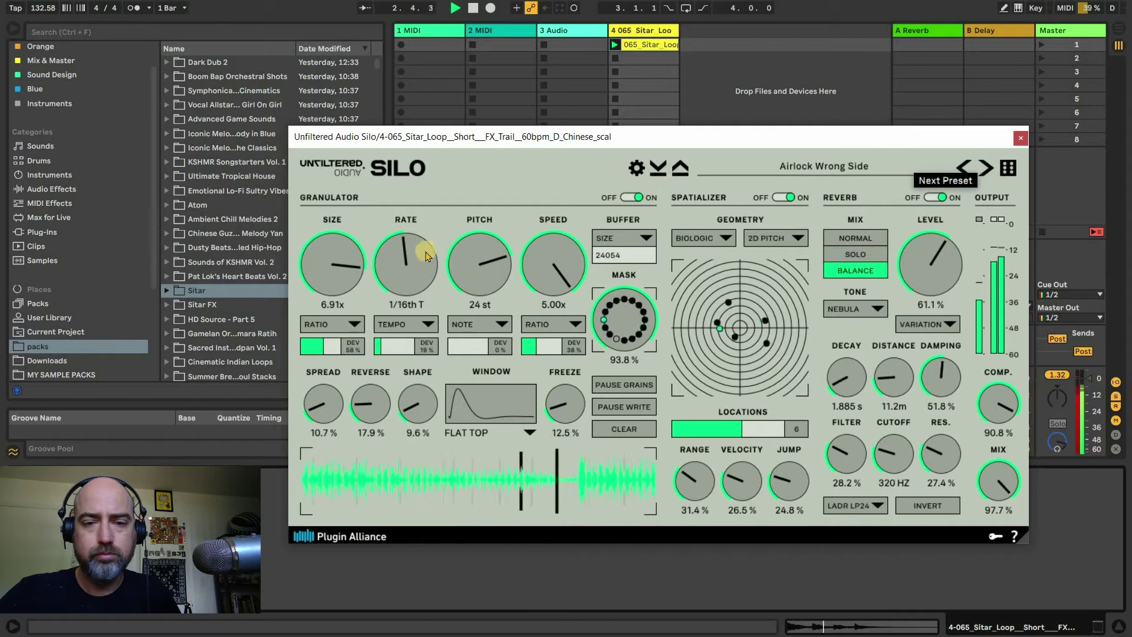
{"action": "left_click_drag", "start_coordinate": [446, 286], "coordinate": [444, 304]}
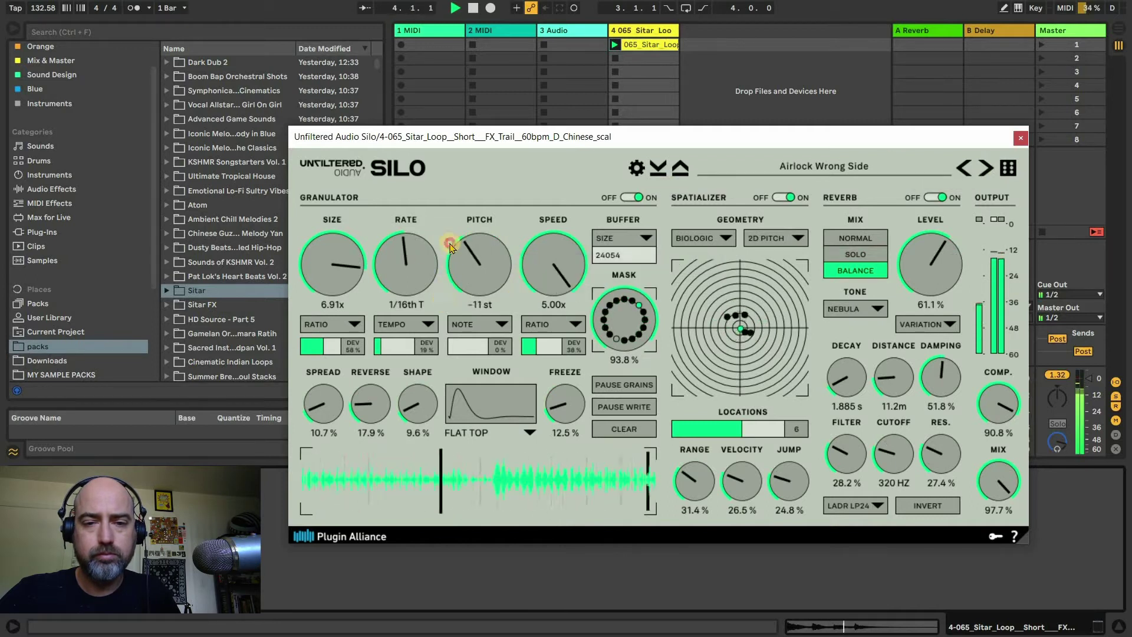
{"action": "left_click_drag", "start_coordinate": [384, 286], "coordinate": [381, 298]}
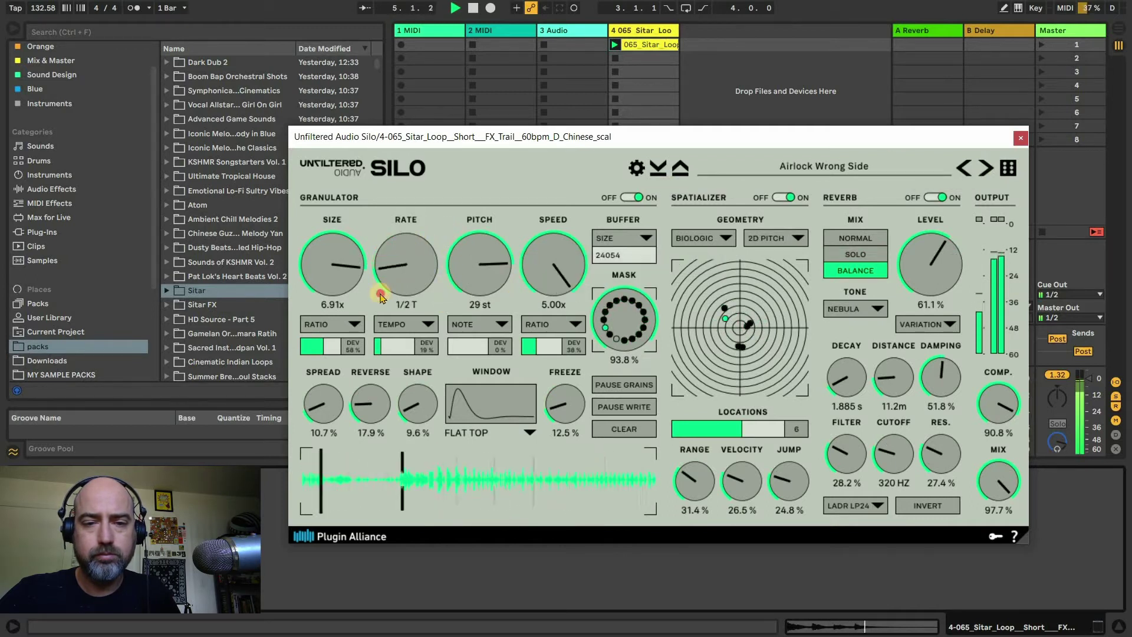
{"action": "left_click_drag", "start_coordinate": [323, 276], "coordinate": [393, 228]}
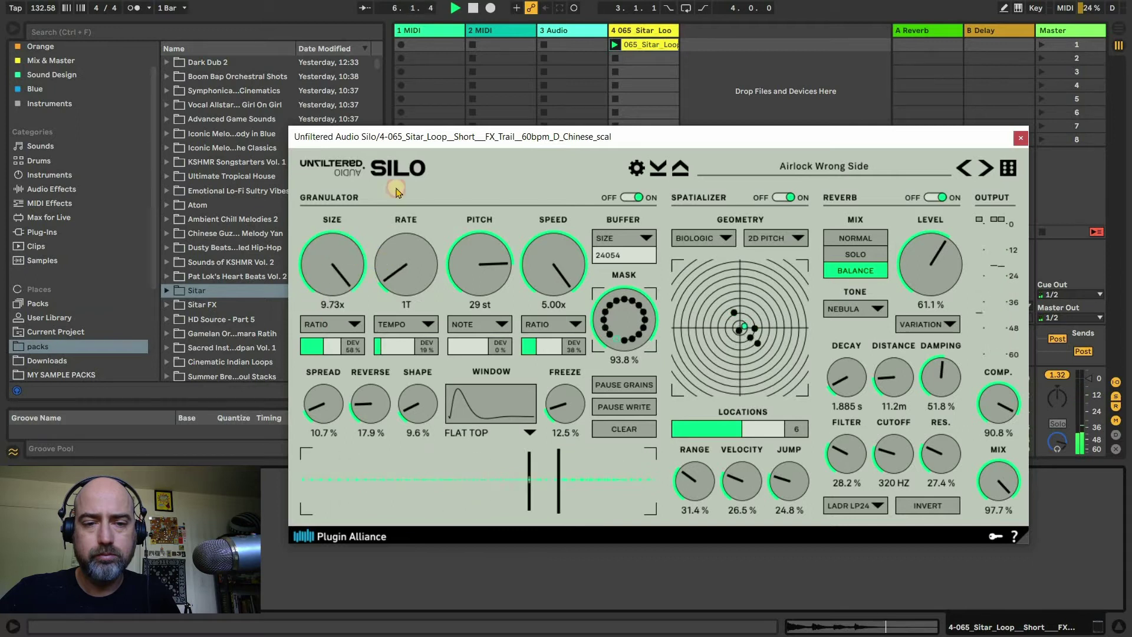
{"action": "left_click_drag", "start_coordinate": [400, 273], "coordinate": [549, 260]}
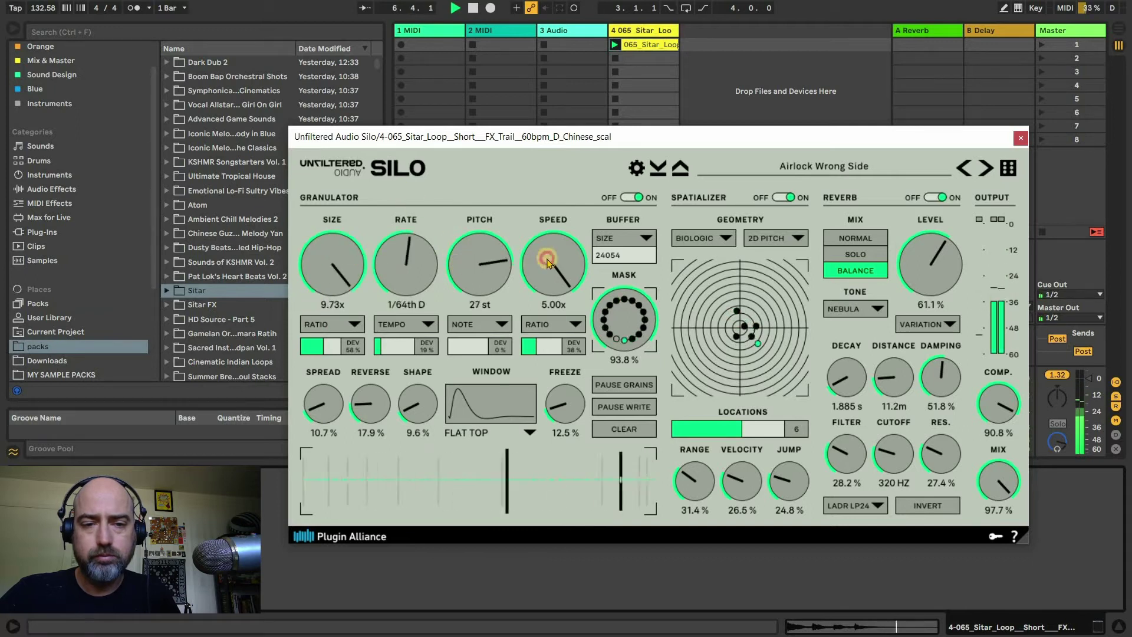
Step: Audition the following Silo presets on the sitar loop, including Astral Dance and Atmospheric Entrance
{"action": "left_click", "coordinate": [978, 170]}
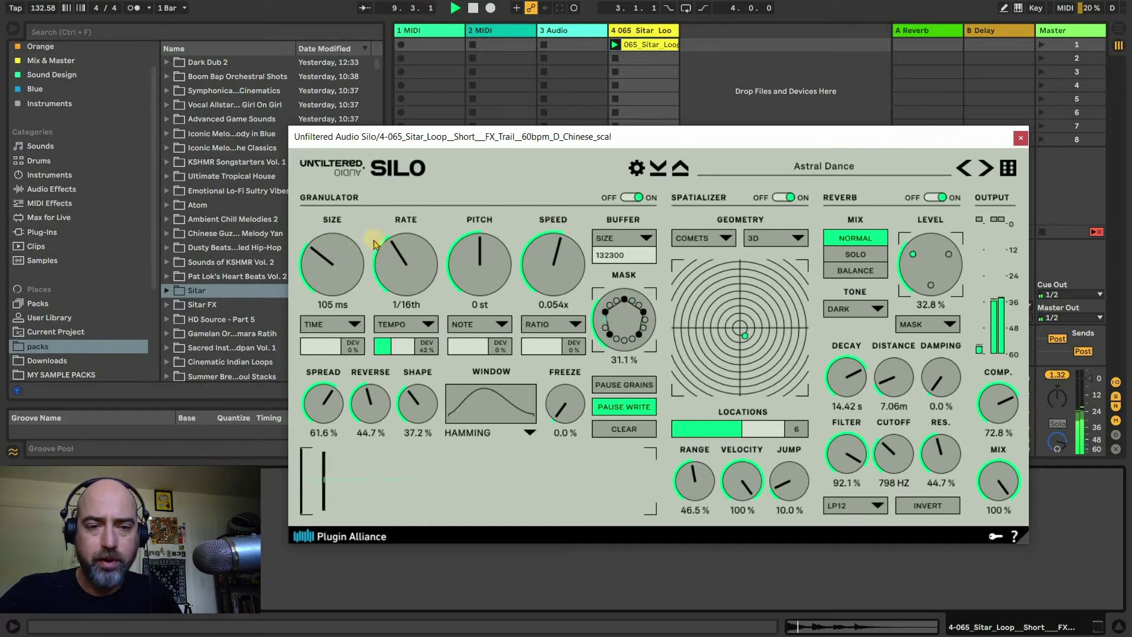
{"action": "left_click", "coordinate": [984, 174]}
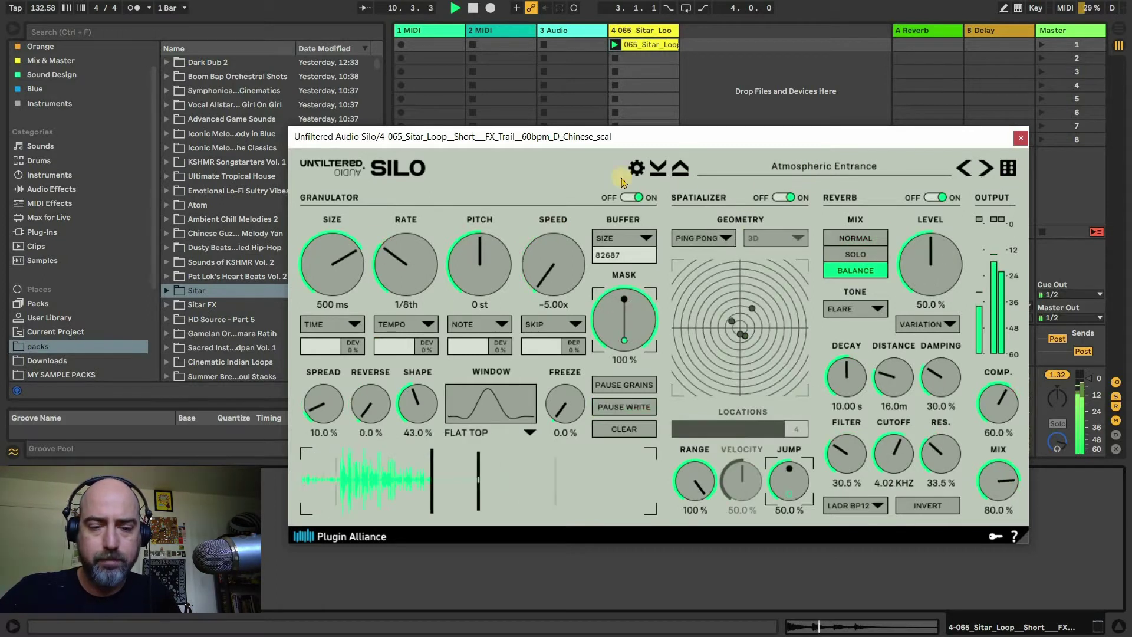
{"action": "left_click", "coordinate": [983, 170]}
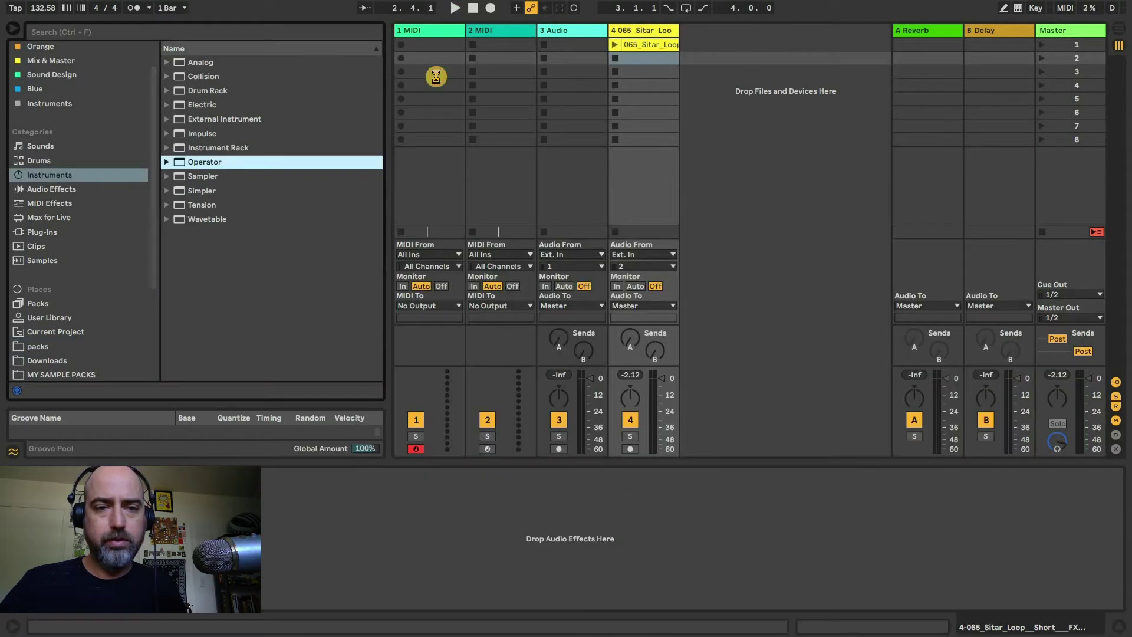
Step: Load Operator on the 1 MIDI track and create a one-bar clip with a single F3 note extended by Legato
{"action": "left_click_drag", "start_coordinate": [435, 73], "coordinate": [424, 50]}
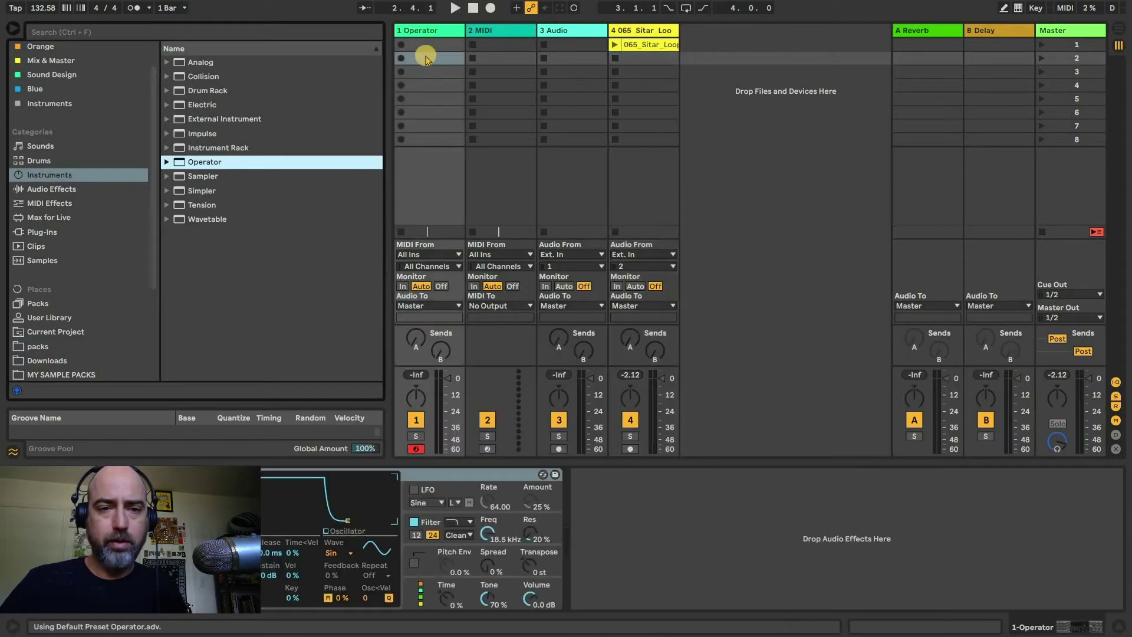
{"action": "double_click", "coordinate": [435, 52]}
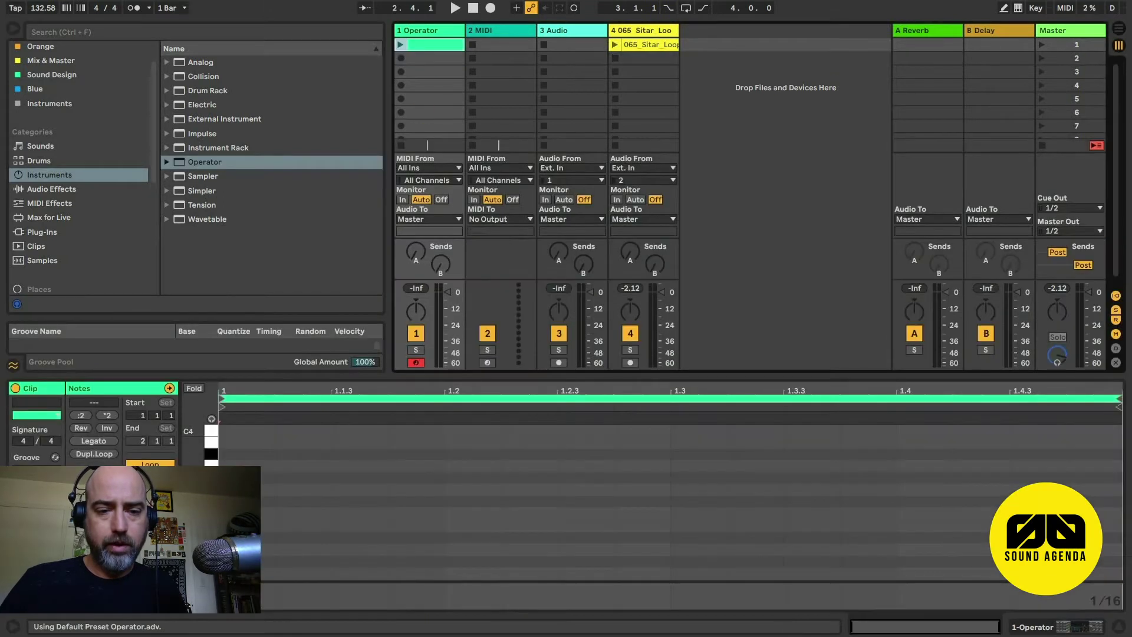
{"action": "double_click", "coordinate": [270, 512]}
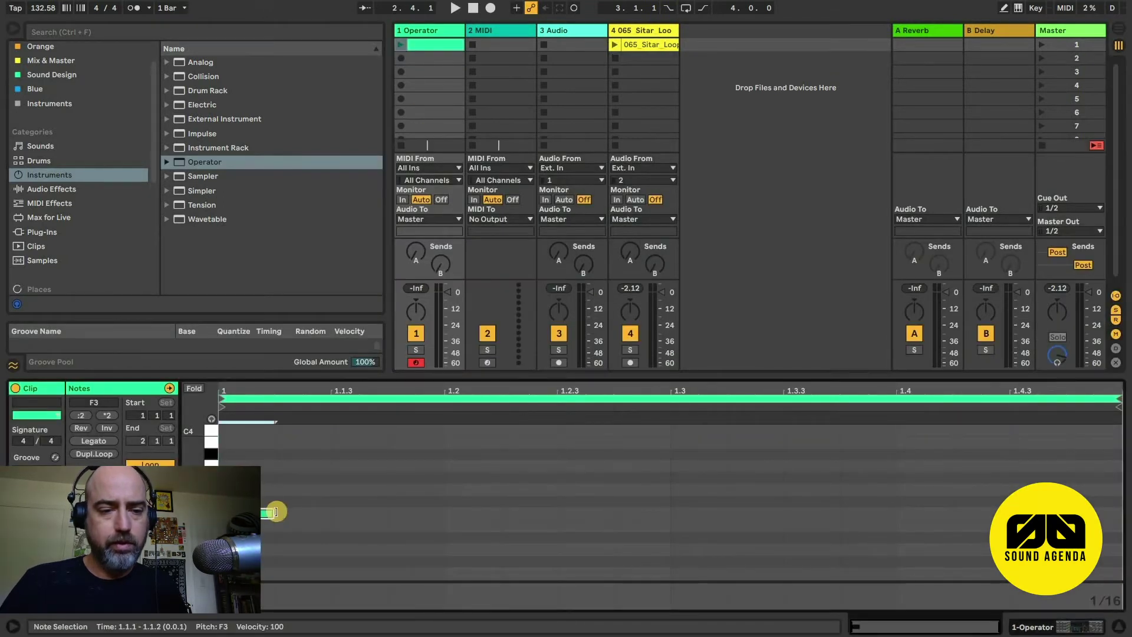
{"action": "left_click", "coordinate": [109, 441]}
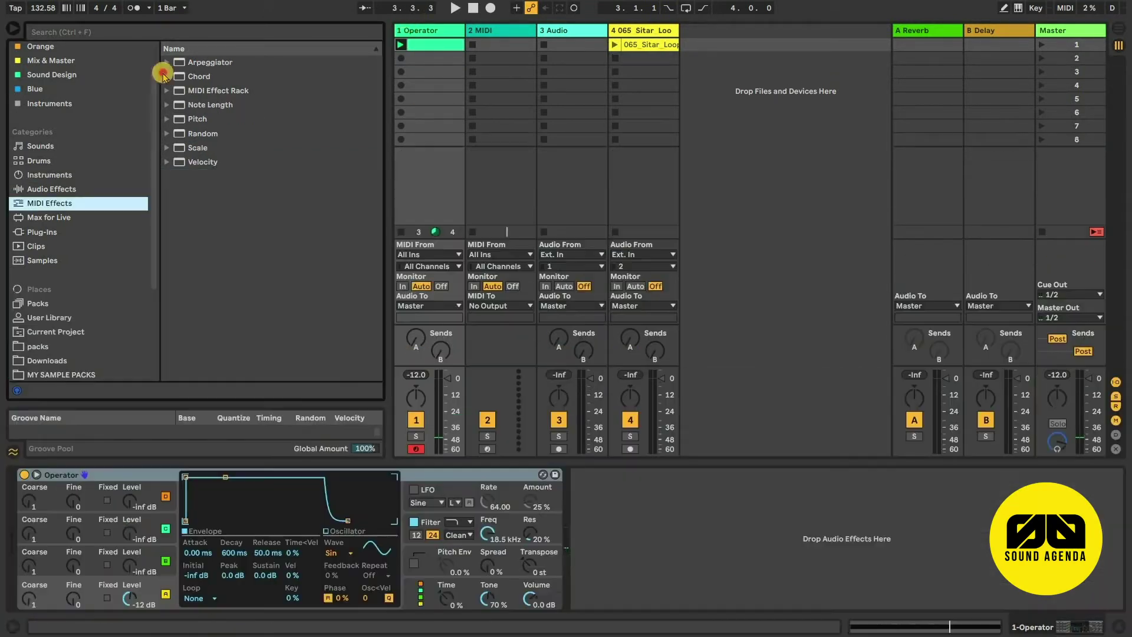
Step: Add the Film Noir chord preset to the Operator track and play the clip
{"action": "left_click", "coordinate": [167, 76]}
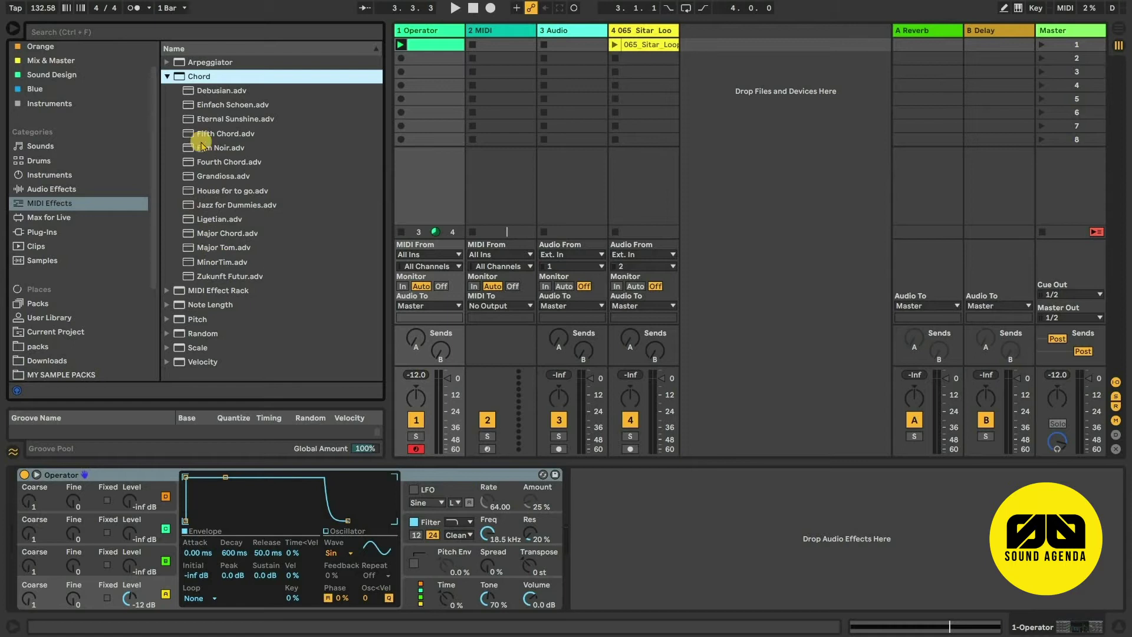
{"action": "left_click_drag", "start_coordinate": [393, 89], "coordinate": [411, 83]}
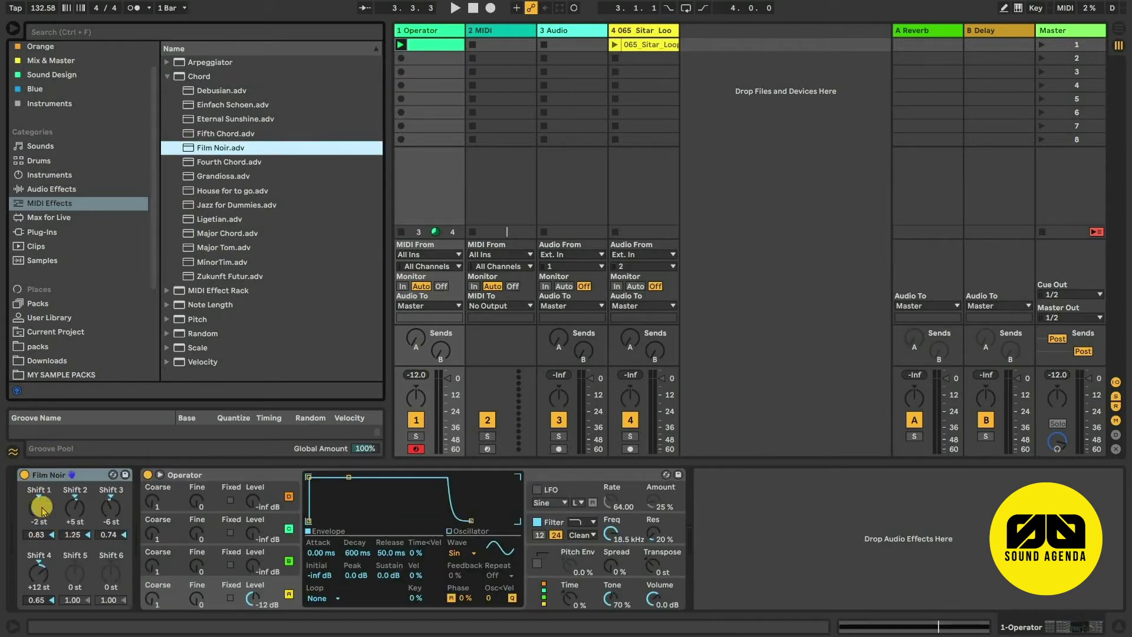
{"action": "key", "text": "space"}
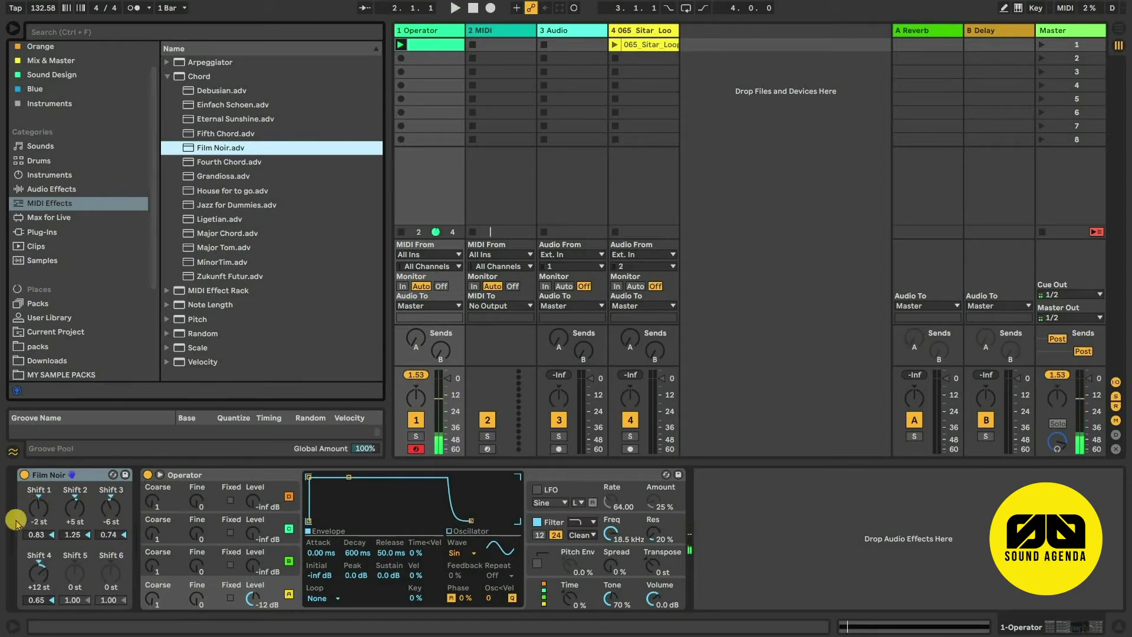
Step: Set the Operator track's volume to -7.0 dB and Operator's filter to 365 Hz with 30 % resonance
{"action": "left_click", "coordinate": [444, 381]}
{"action": "key", "text": "space"}
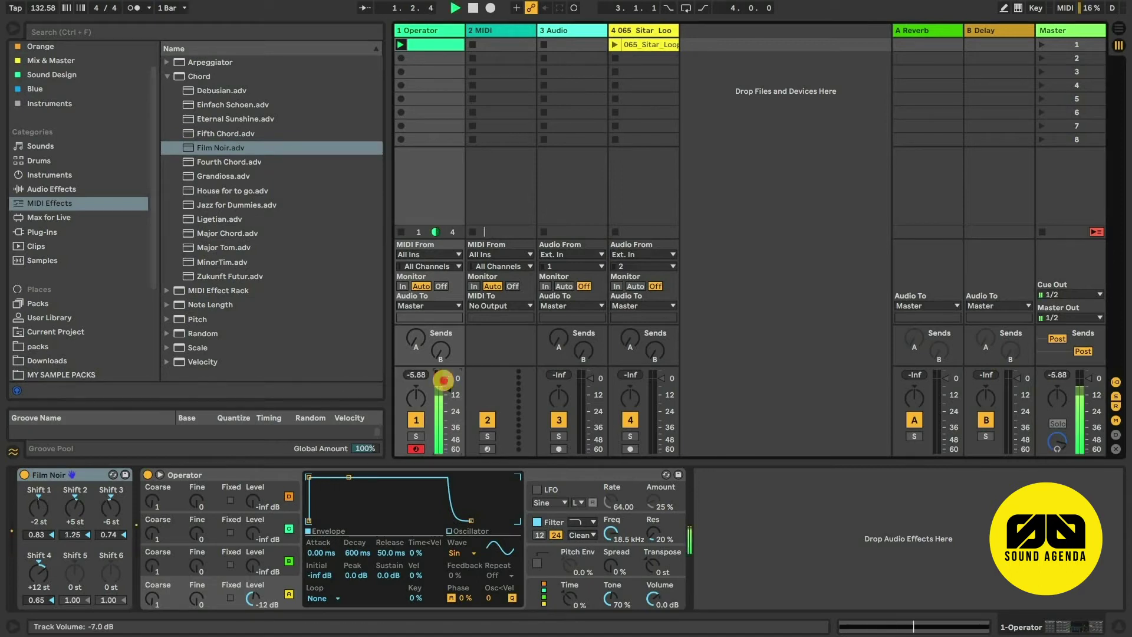
{"action": "left_click", "coordinate": [611, 531]}
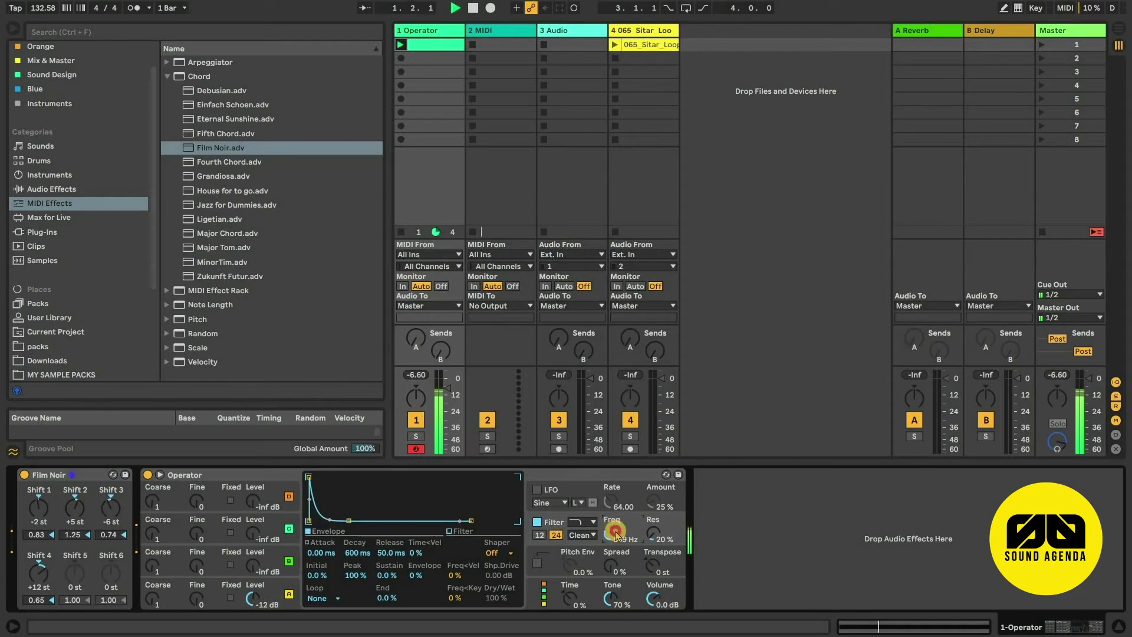
{"action": "left_click_drag", "start_coordinate": [616, 532], "coordinate": [652, 525]}
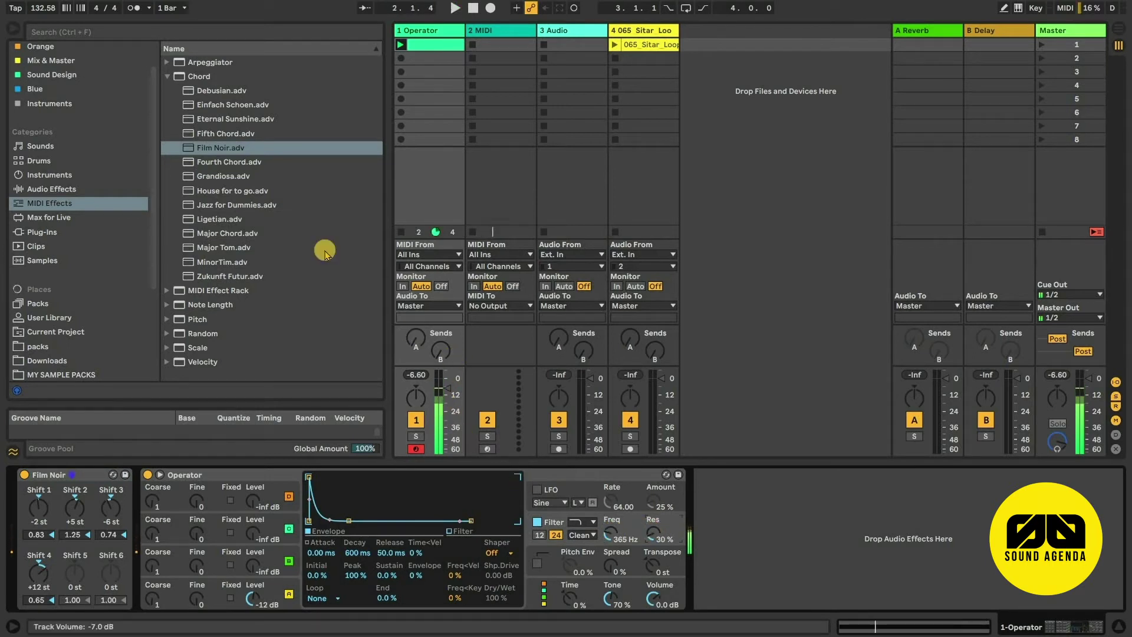
Step: Load Unfiltered Audio Silo on the Operator track and listen to the chord through the Airlock Right Side preset
{"action": "left_click", "coordinate": [627, 30]}
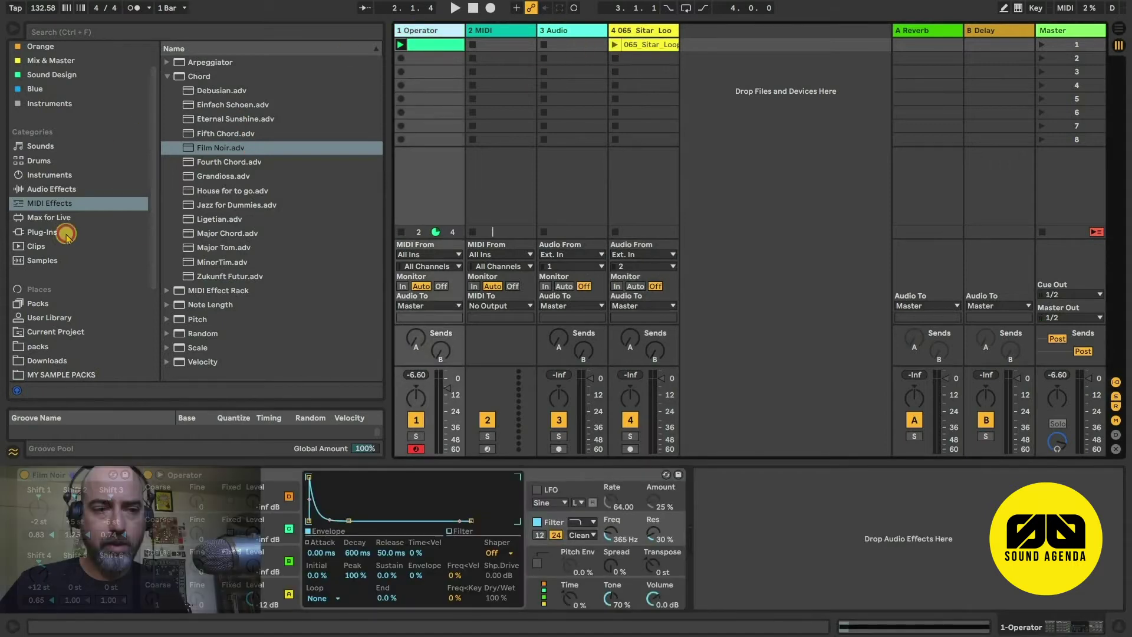
{"action": "left_click", "coordinate": [42, 232]}
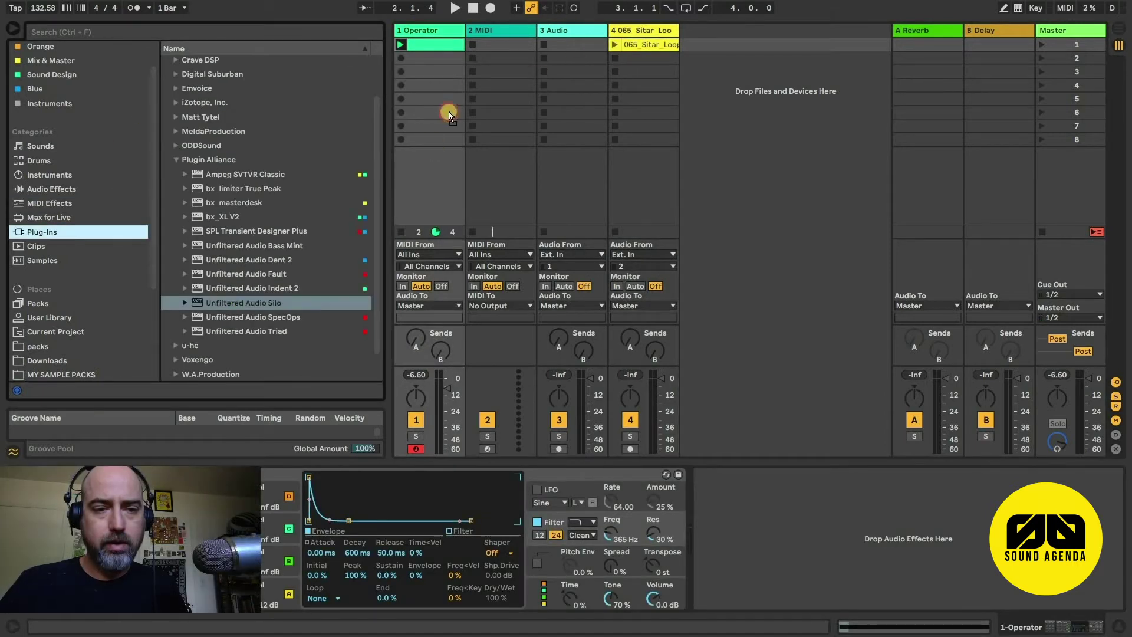
{"action": "left_click_drag", "start_coordinate": [449, 114], "coordinate": [452, 91]}
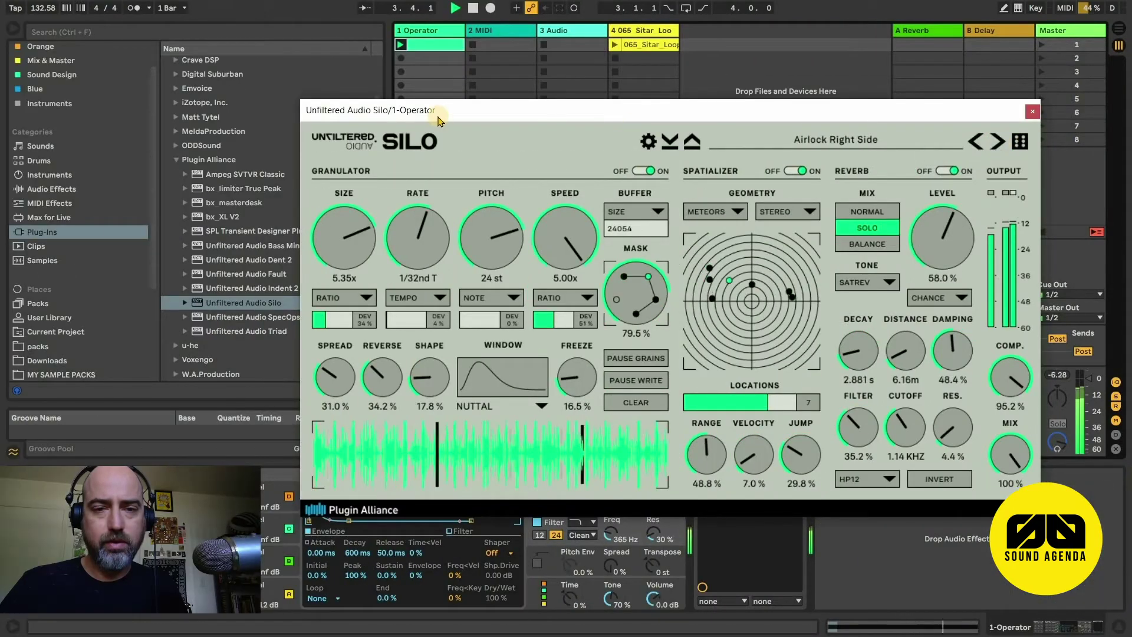
{"action": "left_click_drag", "start_coordinate": [443, 111], "coordinate": [469, 49]}
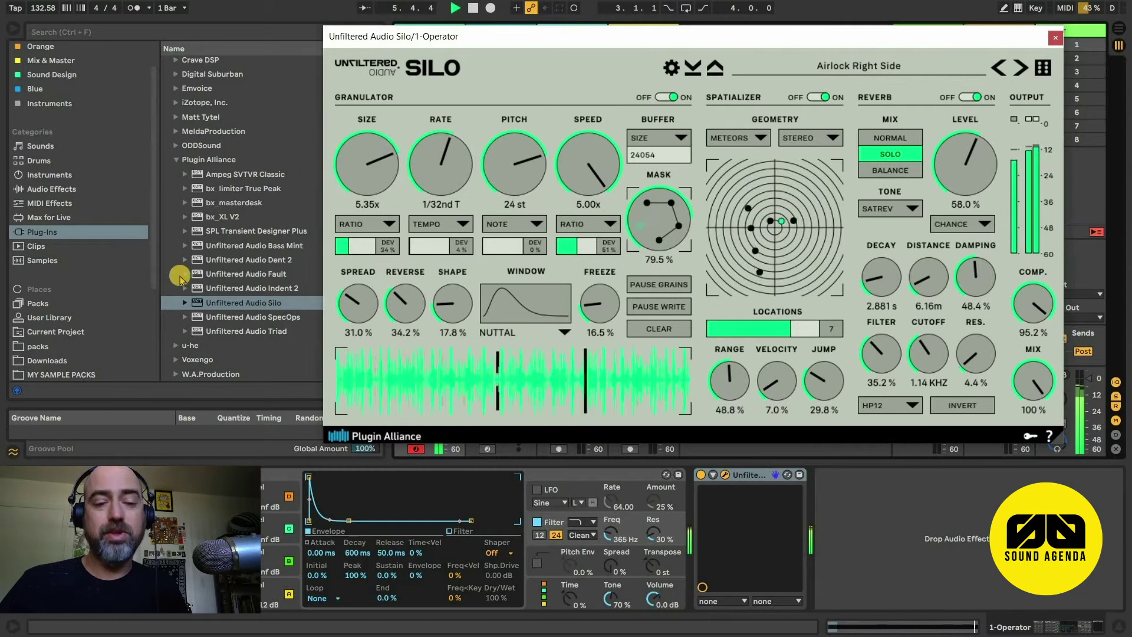
{"action": "key", "text": "space"}
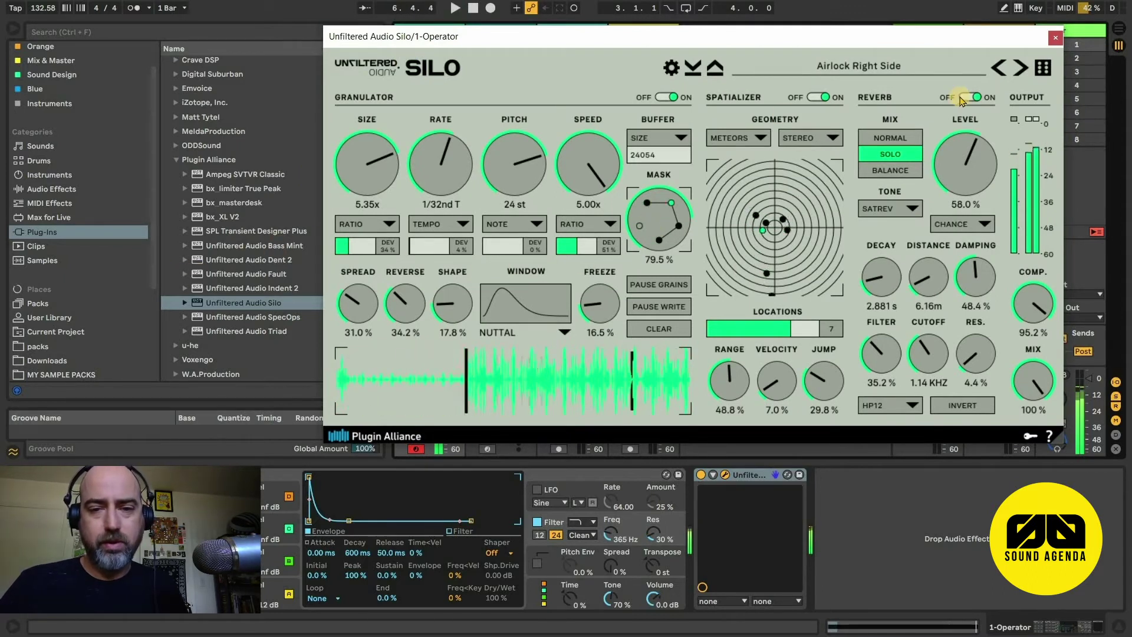
{"action": "left_click", "coordinate": [612, 8]}
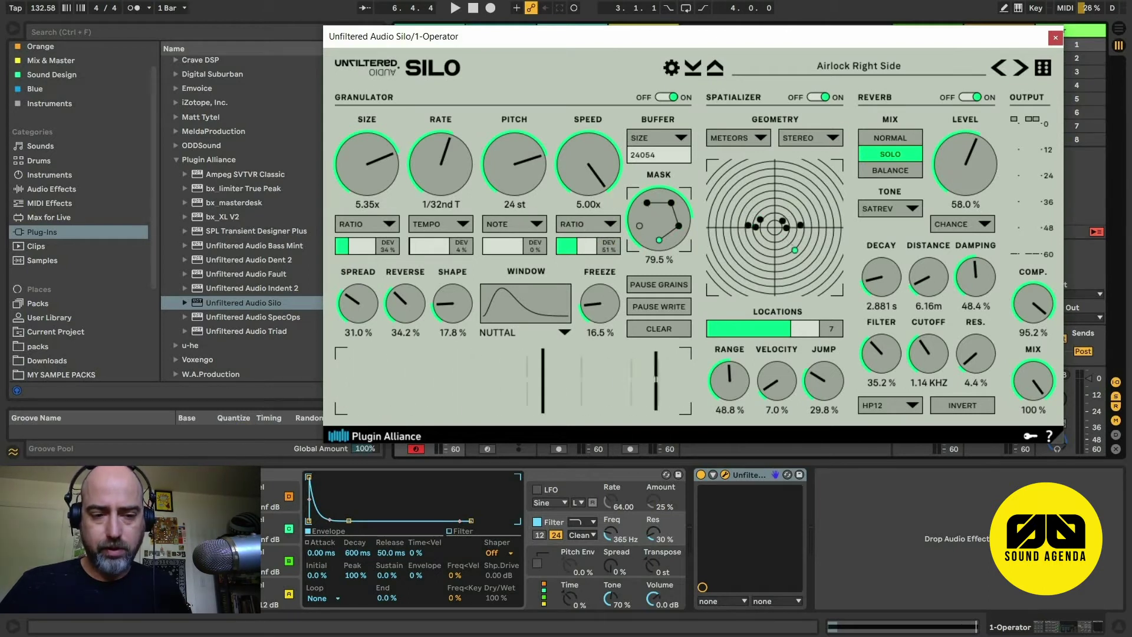
Step: Play the clip, transpose Operator to -12 st and set its filter frequency to 4.44 kHz
{"action": "left_click", "coordinate": [273, 594]}
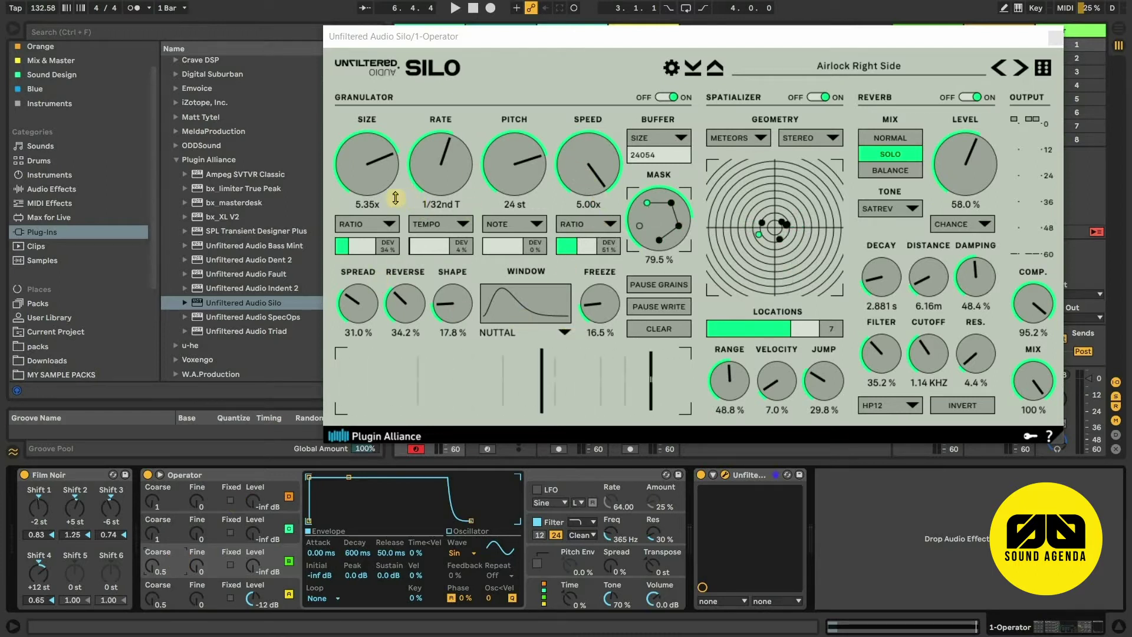
{"action": "key", "text": "space"}
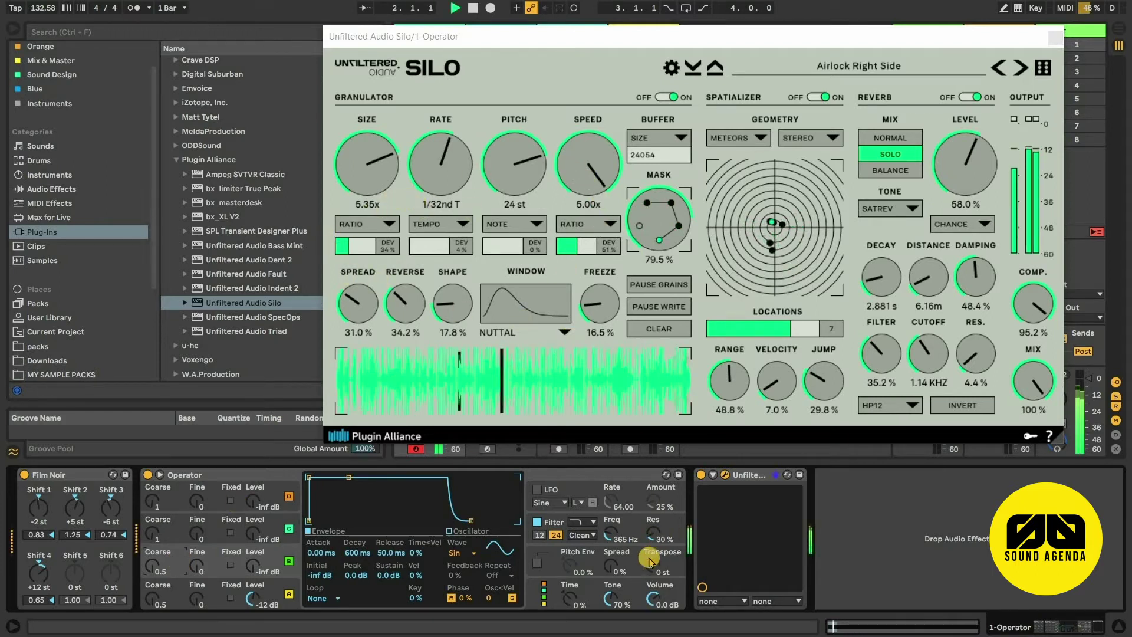
{"action": "left_click", "coordinate": [625, 561]}
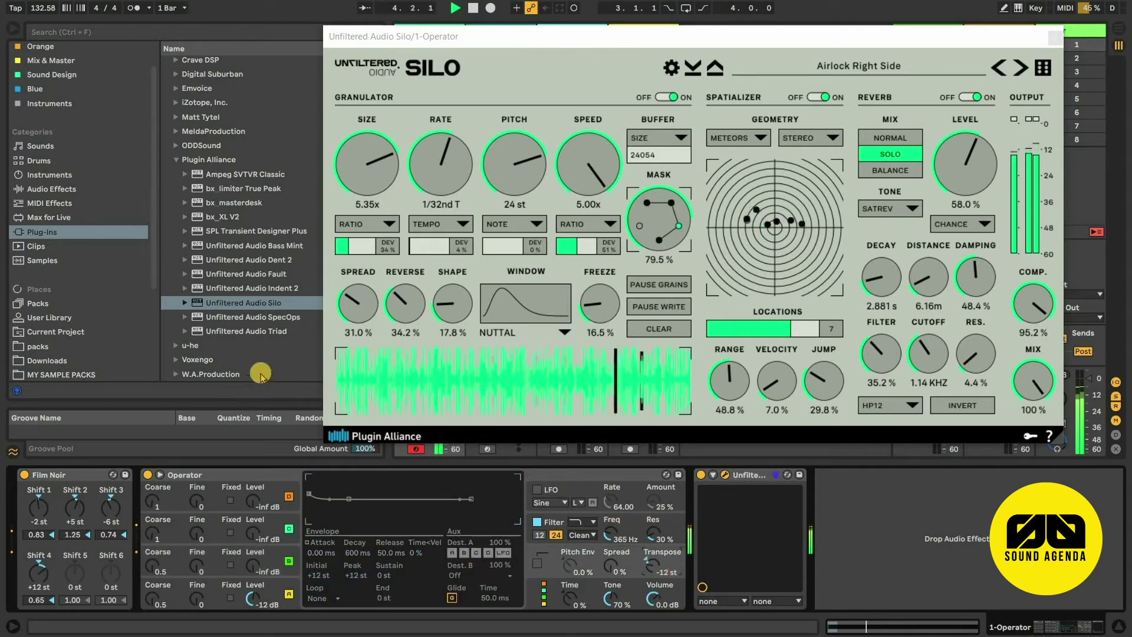
{"action": "left_click_drag", "start_coordinate": [613, 534], "coordinate": [614, 519]}
Step: Set Operator's oscillator B to a level of -26 dB and a coarse value of 1
{"action": "left_click", "coordinate": [256, 560]}
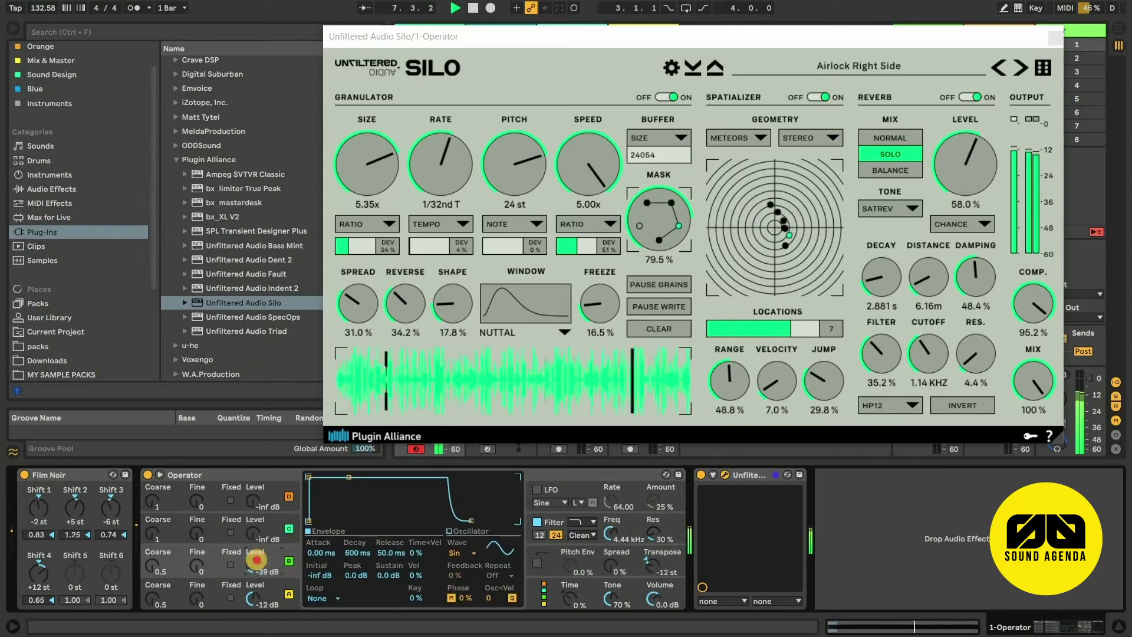
{"action": "left_click_drag", "start_coordinate": [256, 560], "coordinate": [257, 552]}
{"action": "left_click_drag", "start_coordinate": [157, 563], "coordinate": [158, 554]}
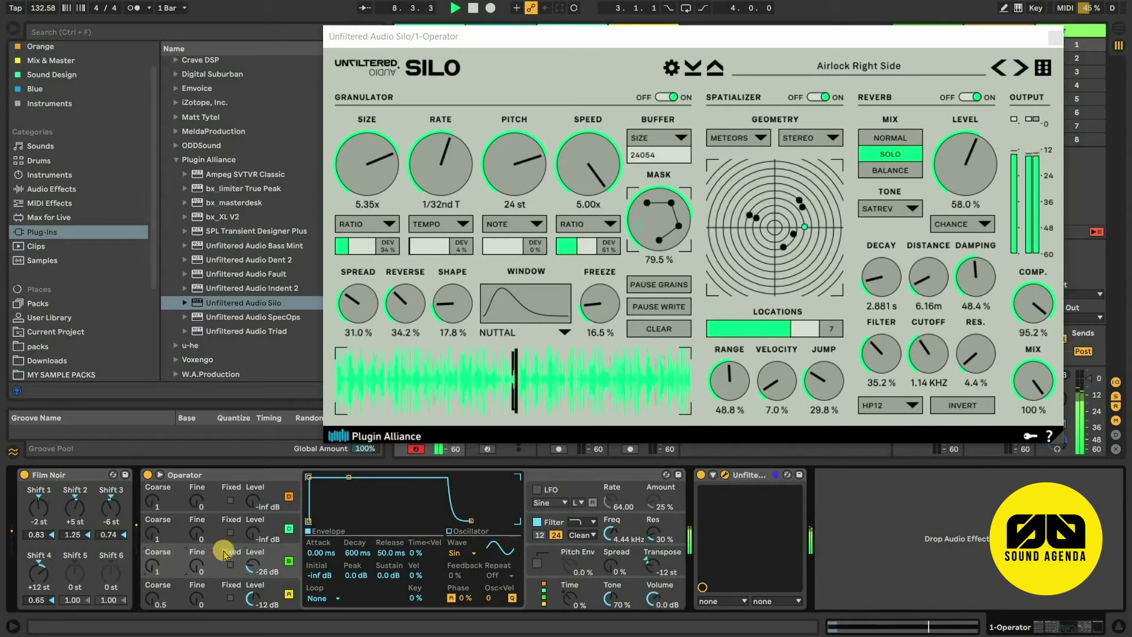
Step: Show the F3 clip's note editor with the Silo window moved aside and set the loop length to 16 bars
{"action": "left_click", "coordinate": [308, 473]}
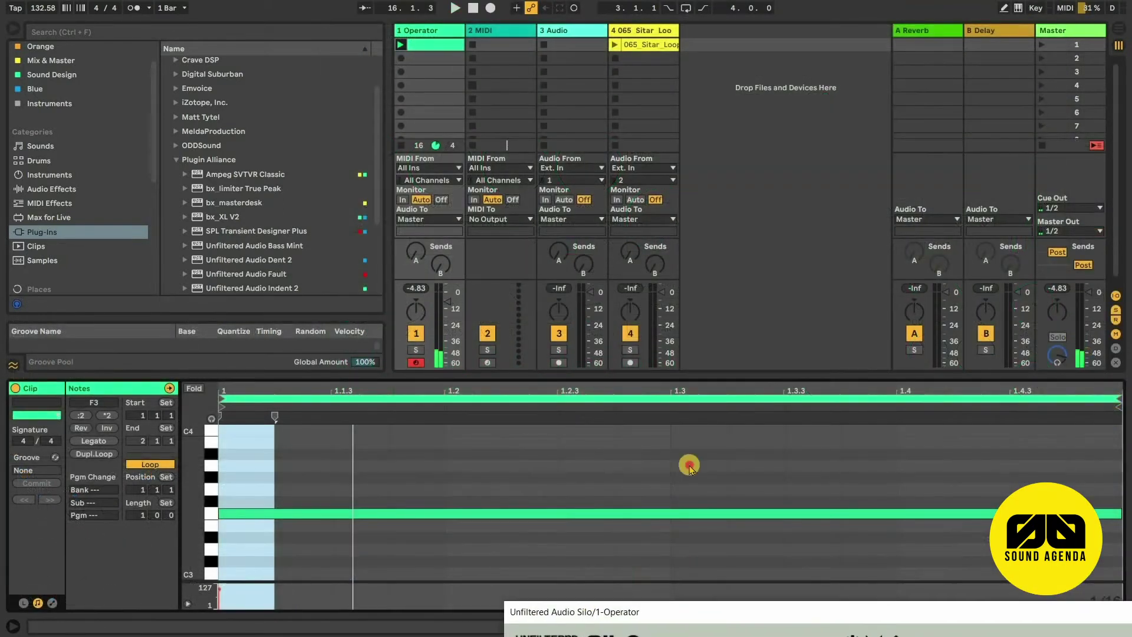
{"action": "left_click", "coordinate": [504, 61]}
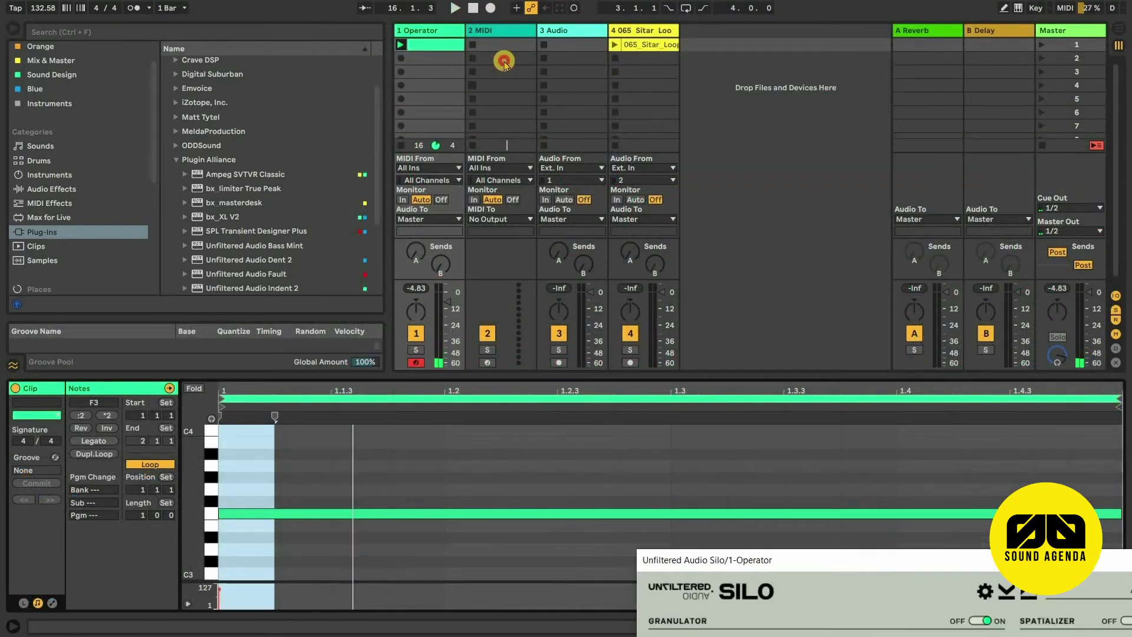
{"action": "left_click_drag", "start_coordinate": [683, 560], "coordinate": [504, 61]}
{"action": "left_click", "coordinate": [134, 515]}
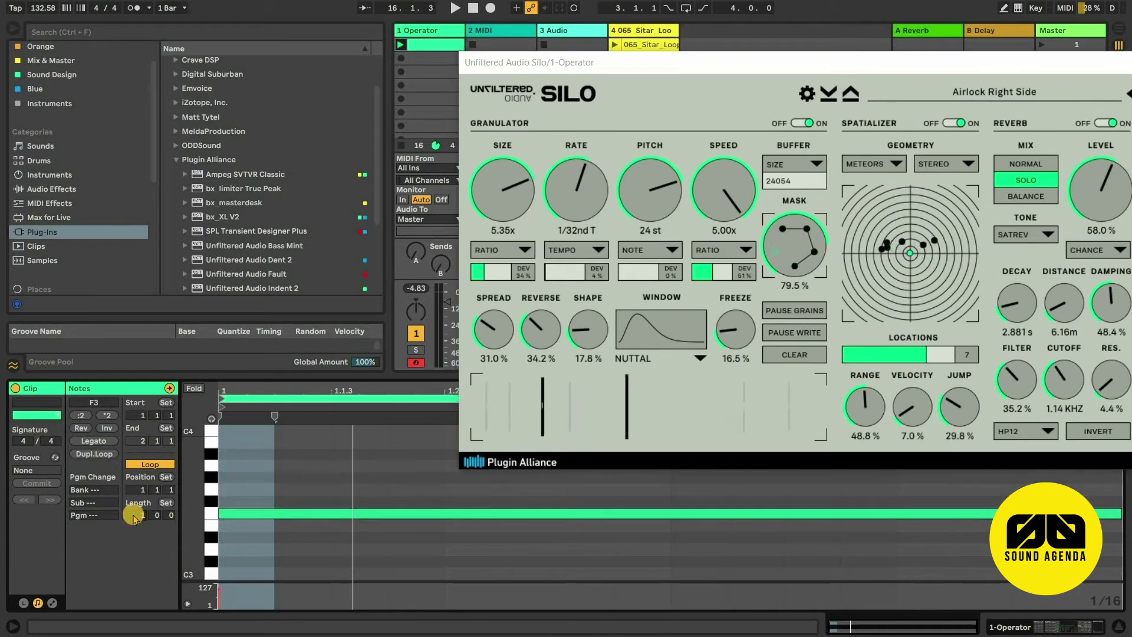
{"action": "left_click", "coordinate": [134, 516]}
{"action": "type", "text": "16"}
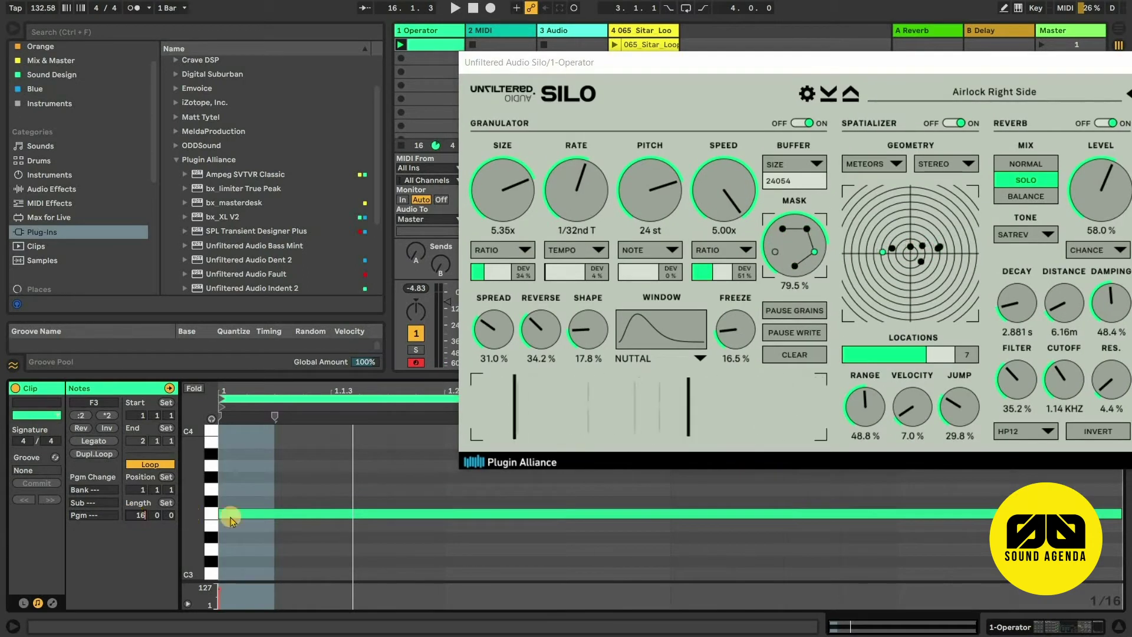
{"action": "key", "text": "Return"}
Step: Duplicate the one-bar F3 note into bar 2 and lower the copy to D#3
{"action": "left_click", "coordinate": [296, 512]}
{"action": "left_click", "coordinate": [235, 564]}
{"action": "left_click_drag", "start_coordinate": [234, 563], "coordinate": [219, 467]}
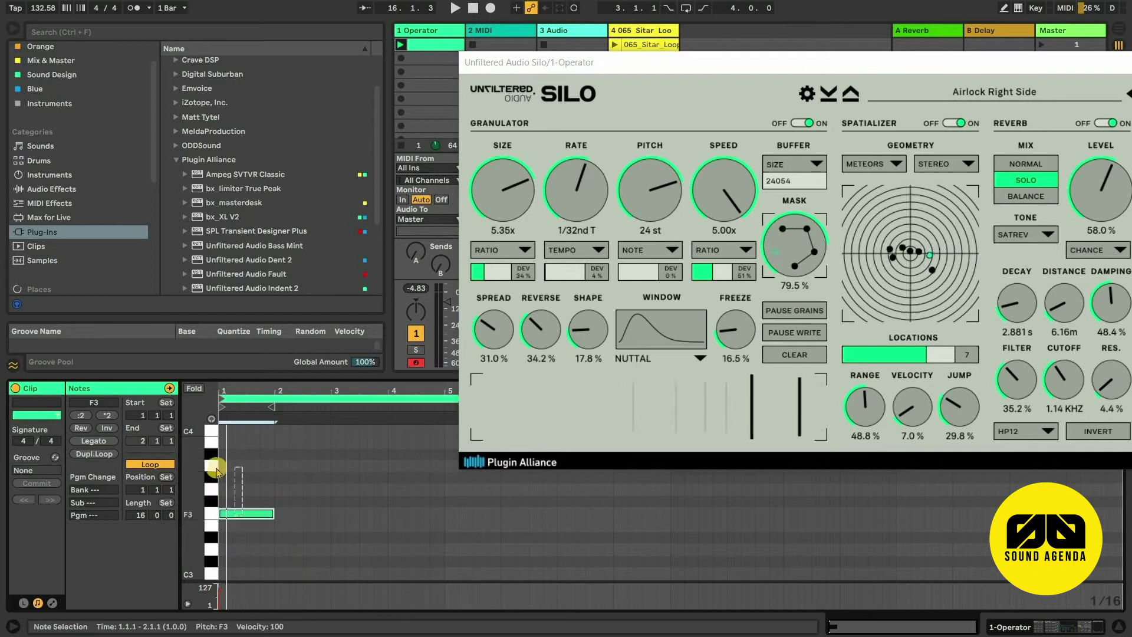
{"action": "key", "text": "ctrl+d"}
{"action": "key", "text": "Down"}
{"action": "key", "text": "Down"}
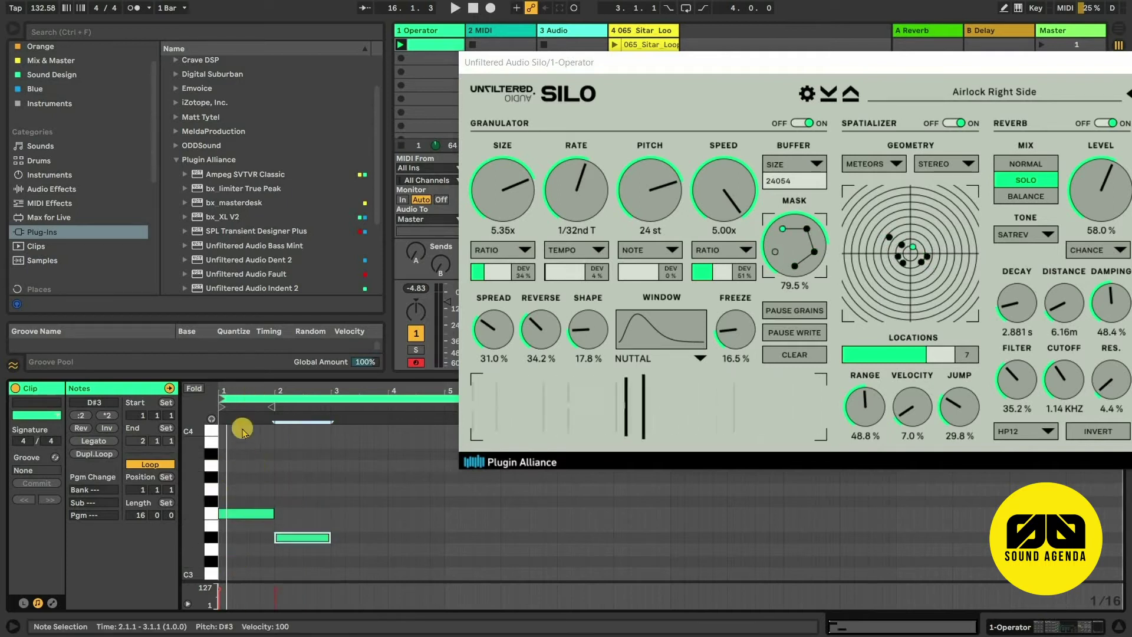
Step: Duplicate the D#3 note into bar 3 and lower the copy to C#3
{"action": "key", "text": "ctrl+d"}
{"action": "key", "text": "Down"}
{"action": "key", "text": "Down"}
{"action": "key", "text": "Down"}
{"action": "key", "text": "Up"}
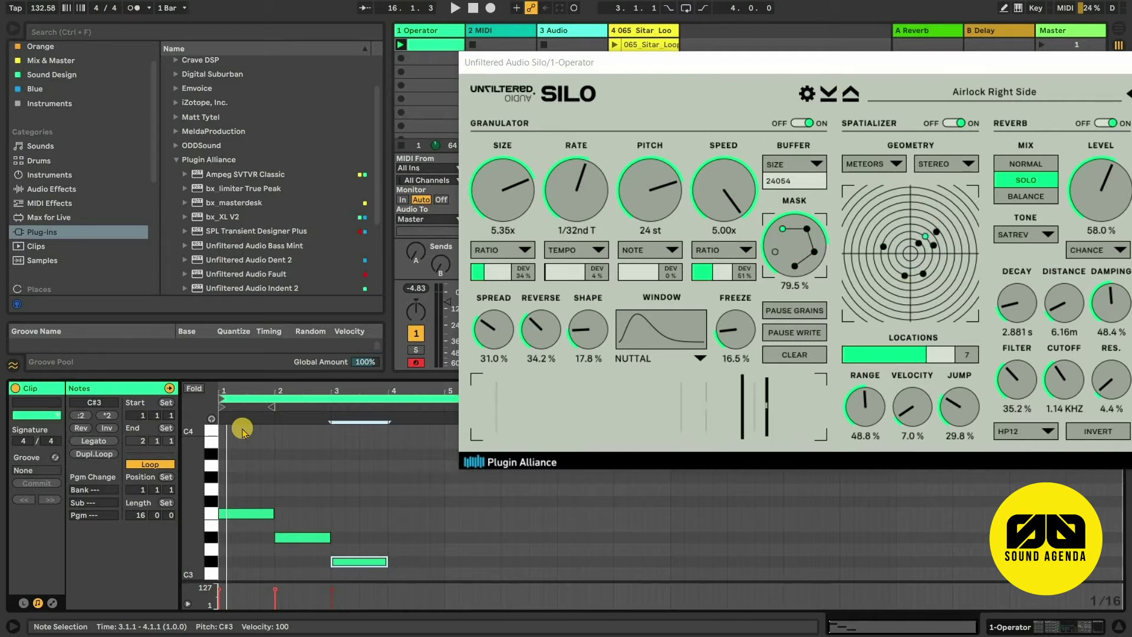
Step: Duplicate the C#3 note into bar 4 and raise the copy to G3
{"action": "key", "text": "ctrl+d"}
{"action": "key", "text": "Up"}
{"action": "key", "text": "Up"}
{"action": "key", "text": "Up"}
{"action": "key", "text": "Up"}
{"action": "key", "text": "Up"}
{"action": "key", "text": "Up"}
Step: Listen to the four-note progression through the Airlock Right Side preset
{"action": "key", "text": "ctrl+a"}
{"action": "key", "text": "space"}
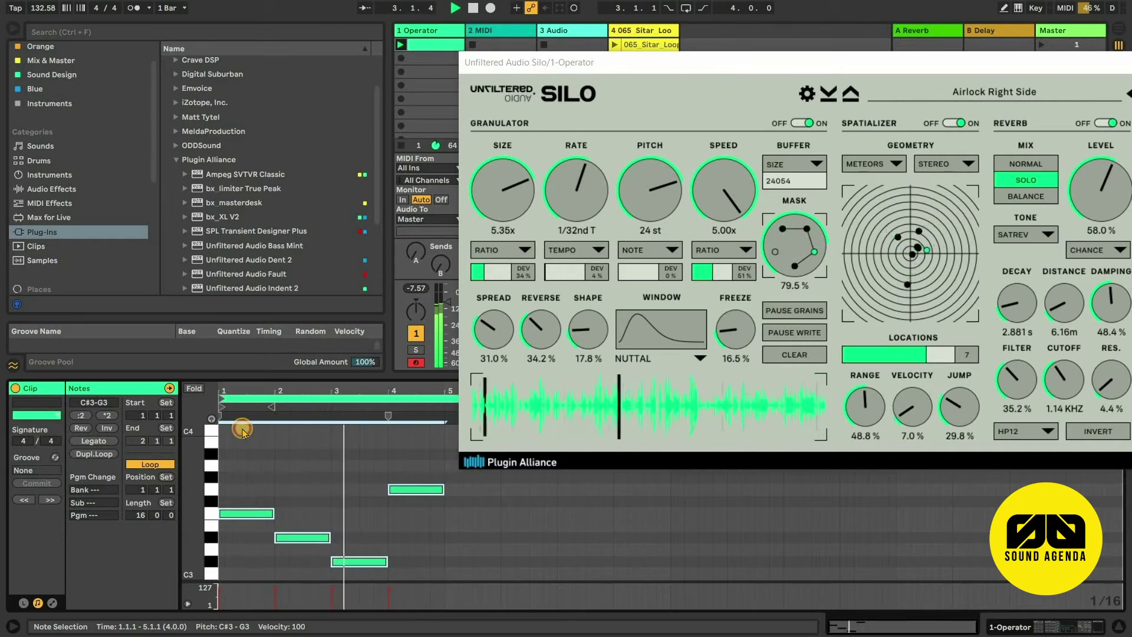
{"action": "left_click", "coordinate": [243, 433]}
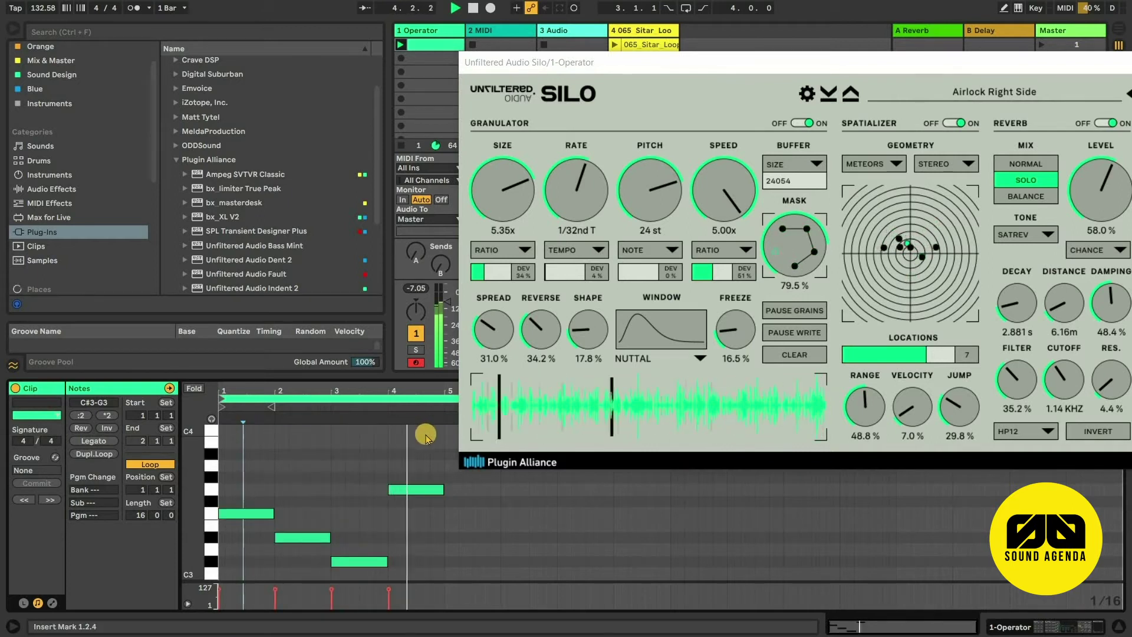
{"action": "key", "text": "space"}
Step: Double the length of all four notes twice so that each lasts four bars and fills the 16-bar loop
{"action": "key", "text": "ctrl+a"}
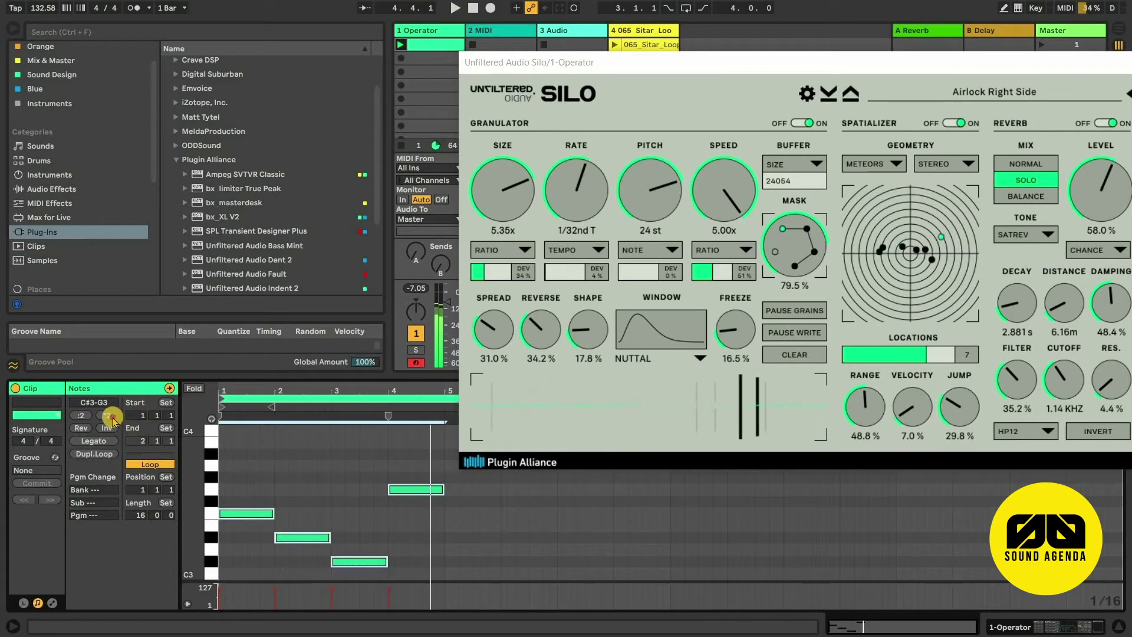
{"action": "left_click", "coordinate": [109, 416]}
{"action": "left_click", "coordinate": [109, 416]}
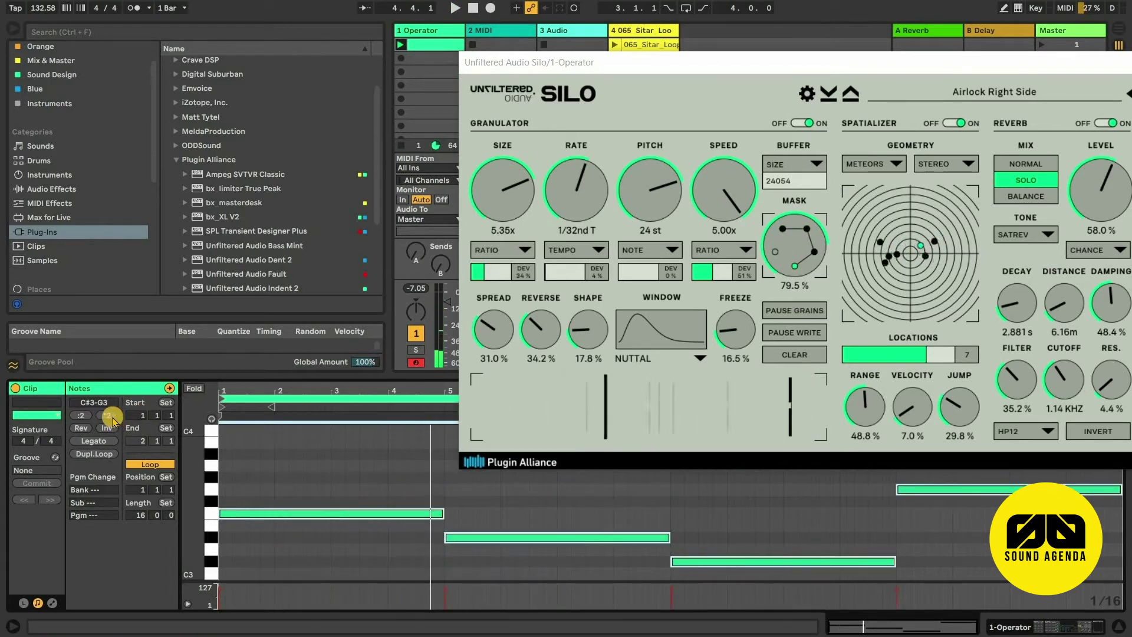
{"action": "left_click", "coordinate": [289, 390]}
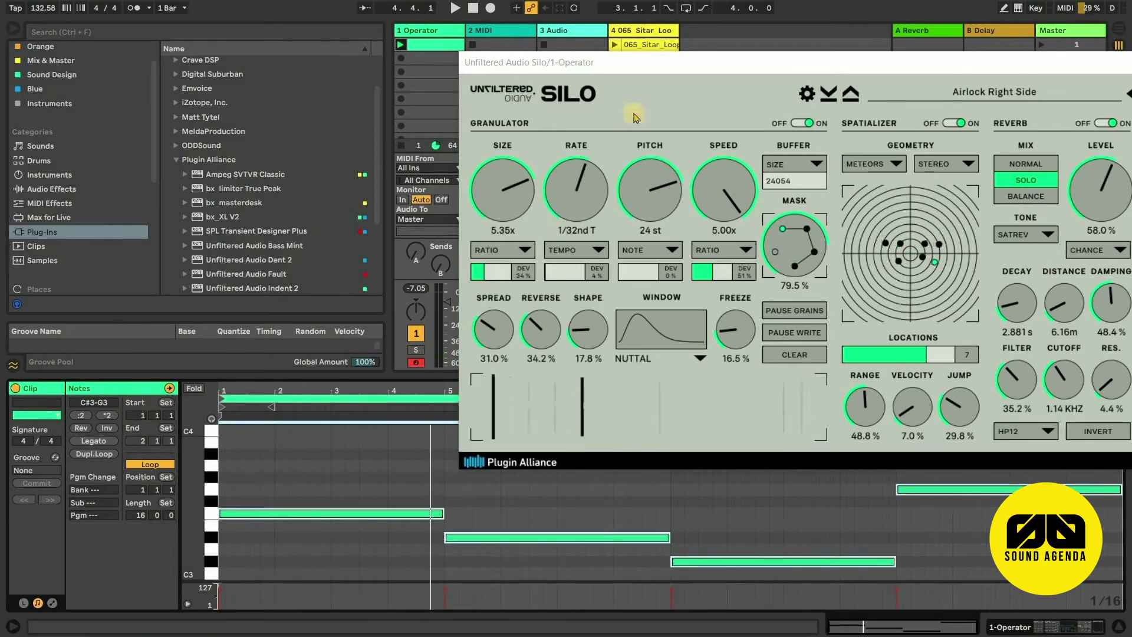
Step: Reset the transport to the start, play the clip and position the Silo window fully in view
{"action": "left_click_drag", "start_coordinate": [558, 576], "coordinate": [599, 81]}
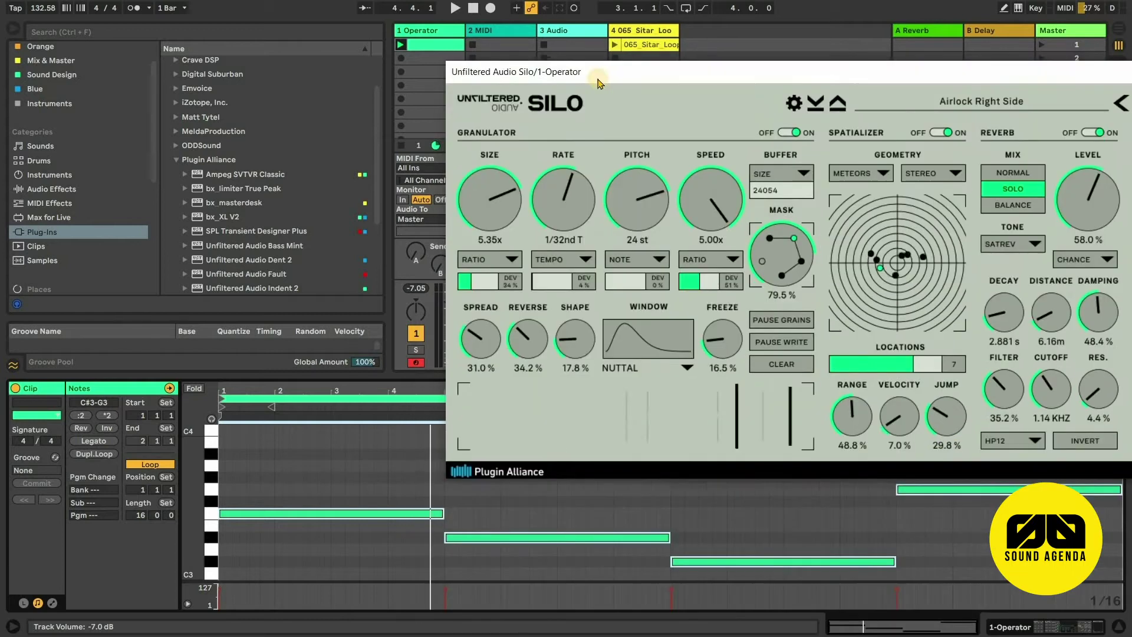
{"action": "left_click", "coordinate": [421, 44]}
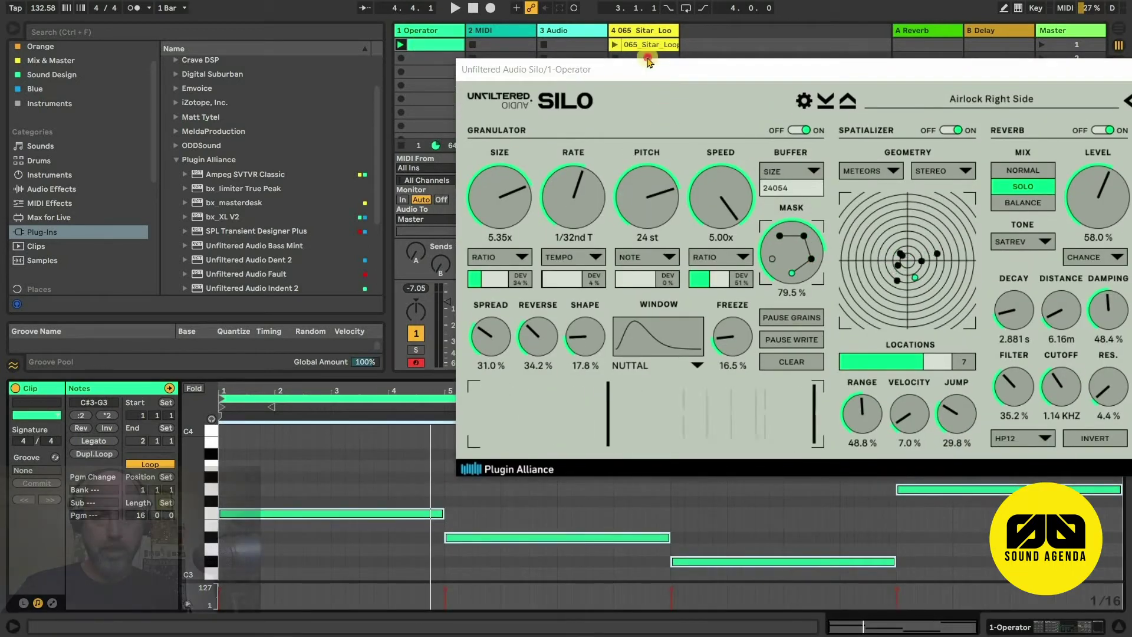
{"action": "left_click_drag", "start_coordinate": [650, 64], "coordinate": [630, 50]}
{"action": "left_click", "coordinate": [473, 8]}
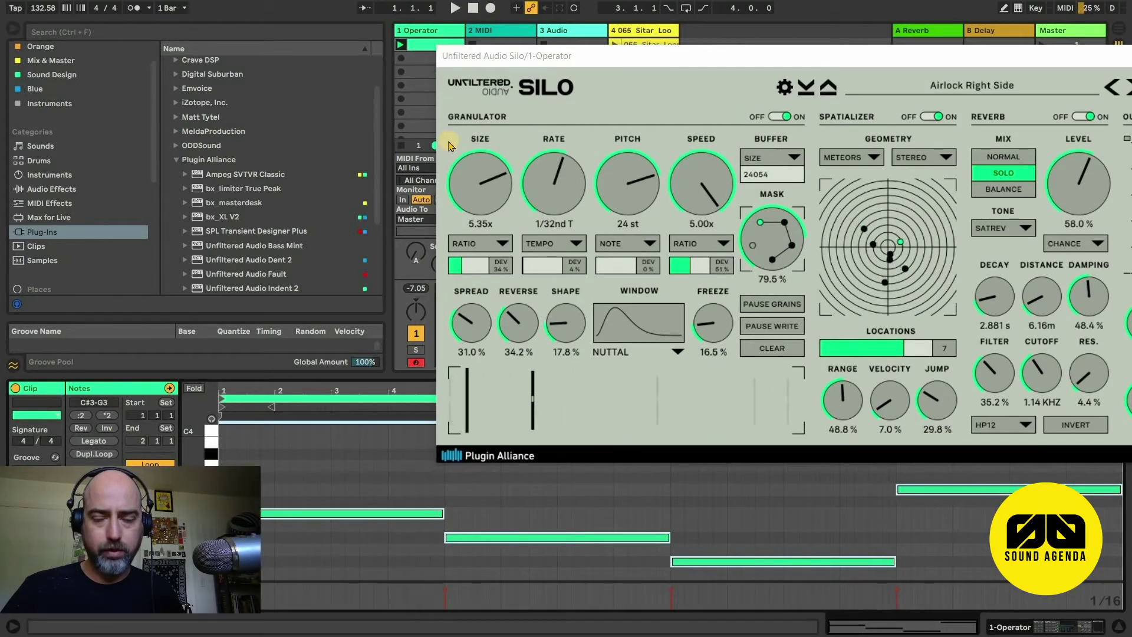
{"action": "key", "text": "space"}
{"action": "left_click_drag", "start_coordinate": [538, 57], "coordinate": [465, 46]}
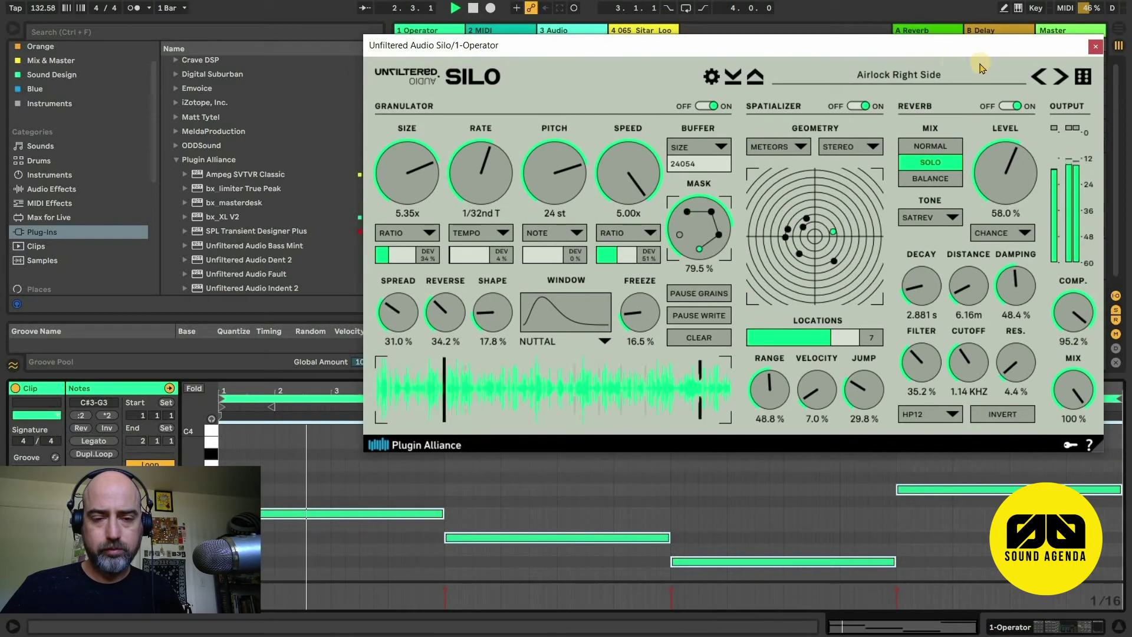
Step: Audition Silo's Airlock Wrong Side, Astral Dance and Atmospheric Entrance presets, and set the last one's Mix to 38.0 %
{"action": "left_click", "coordinate": [1057, 78]}
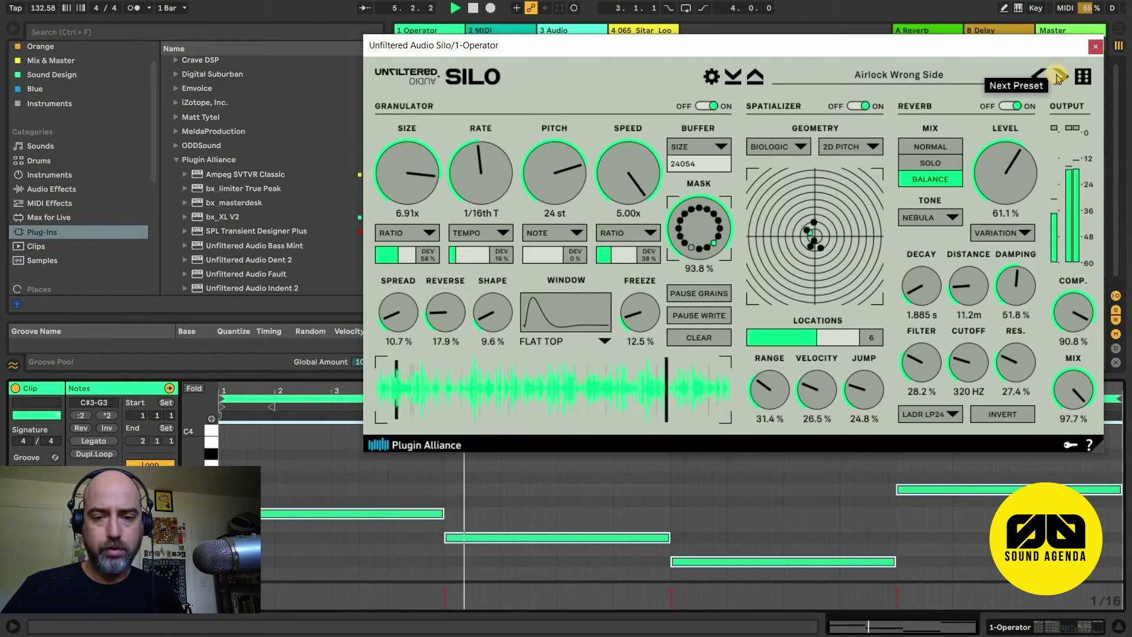
{"action": "left_click", "coordinate": [1057, 77]}
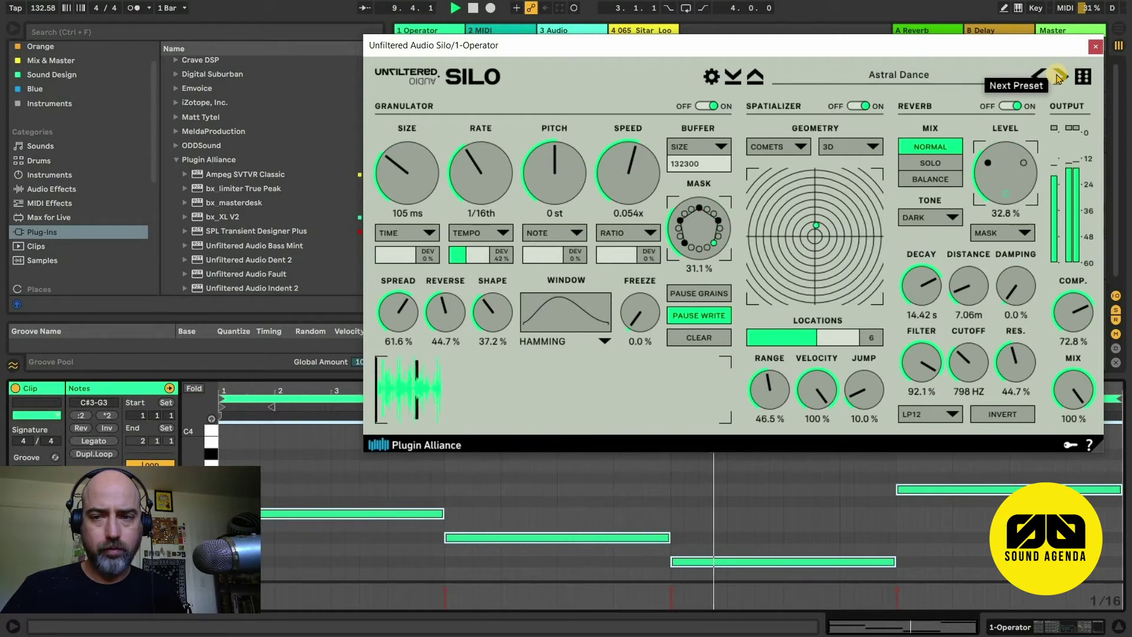
{"action": "left_click", "coordinate": [1057, 77]}
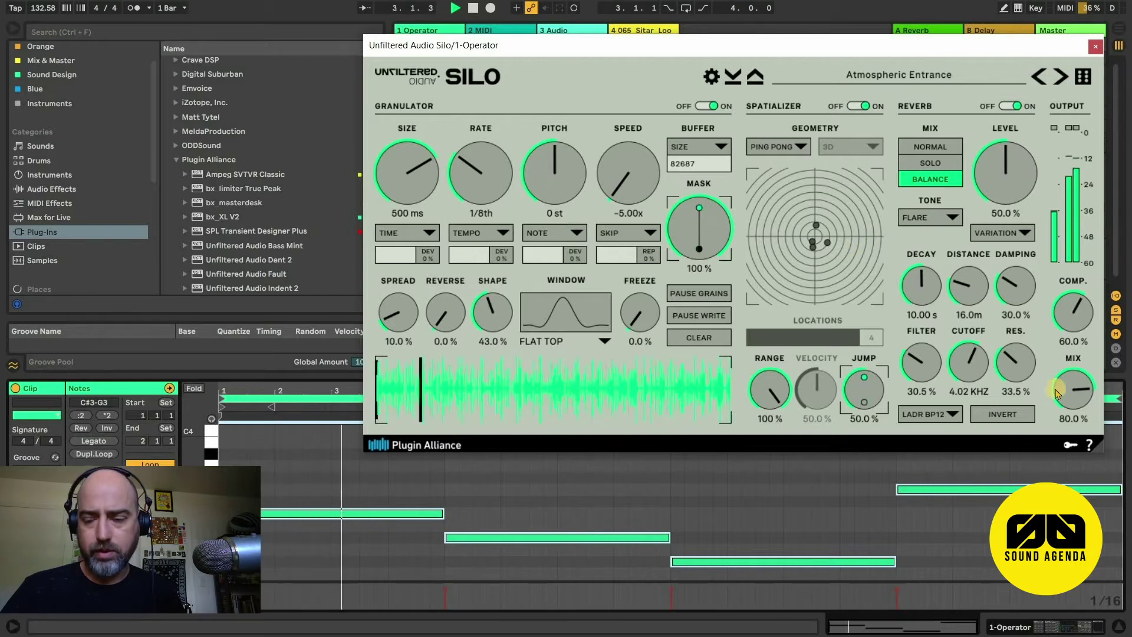
{"action": "left_click_drag", "start_coordinate": [1072, 389], "coordinate": [1032, 428]}
{"action": "key", "text": "space"}
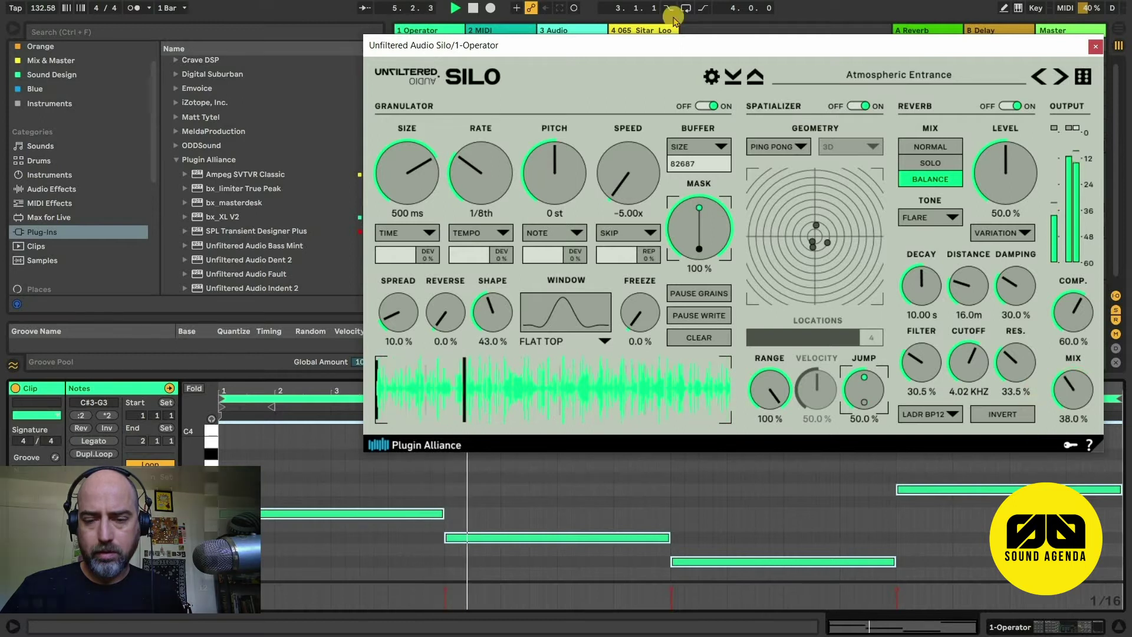
Step: Close the Silo window, bypass the plugin and set Operator's oscillator C to coarse 2 and -8.3 dB
{"action": "left_click", "coordinate": [1096, 46]}
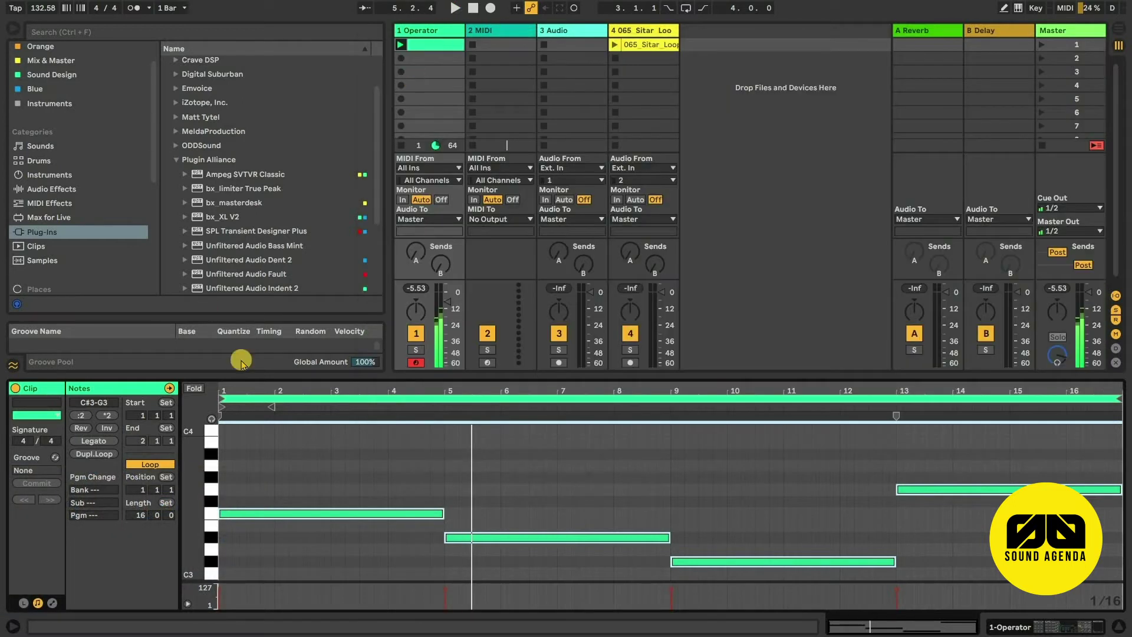
{"action": "key", "text": "shift+Tab"}
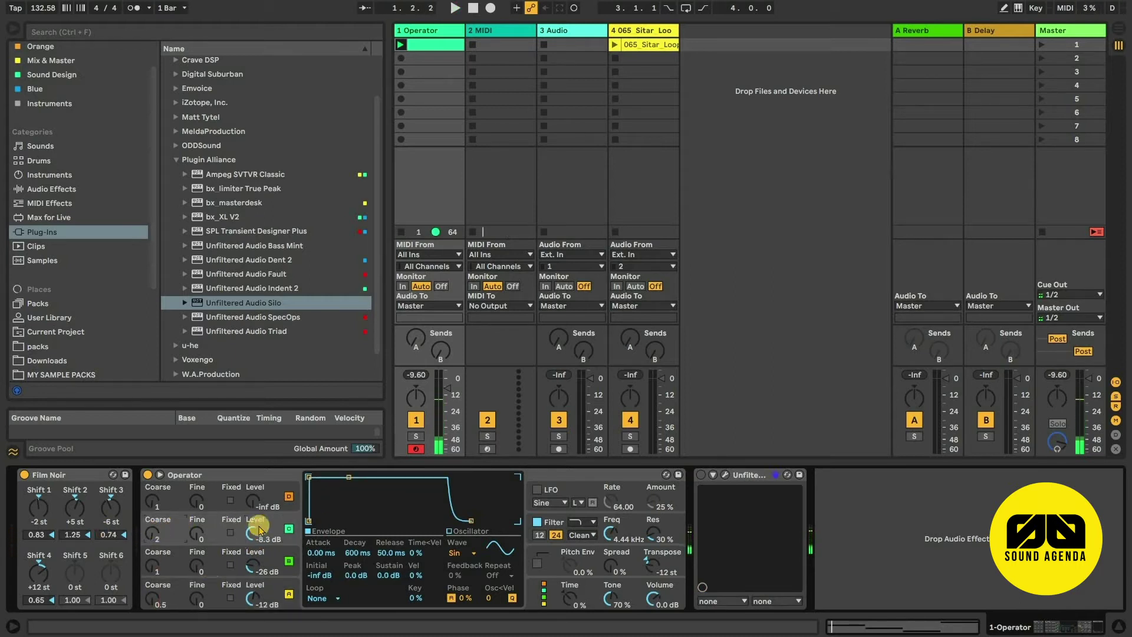
{"action": "key", "text": "space"}
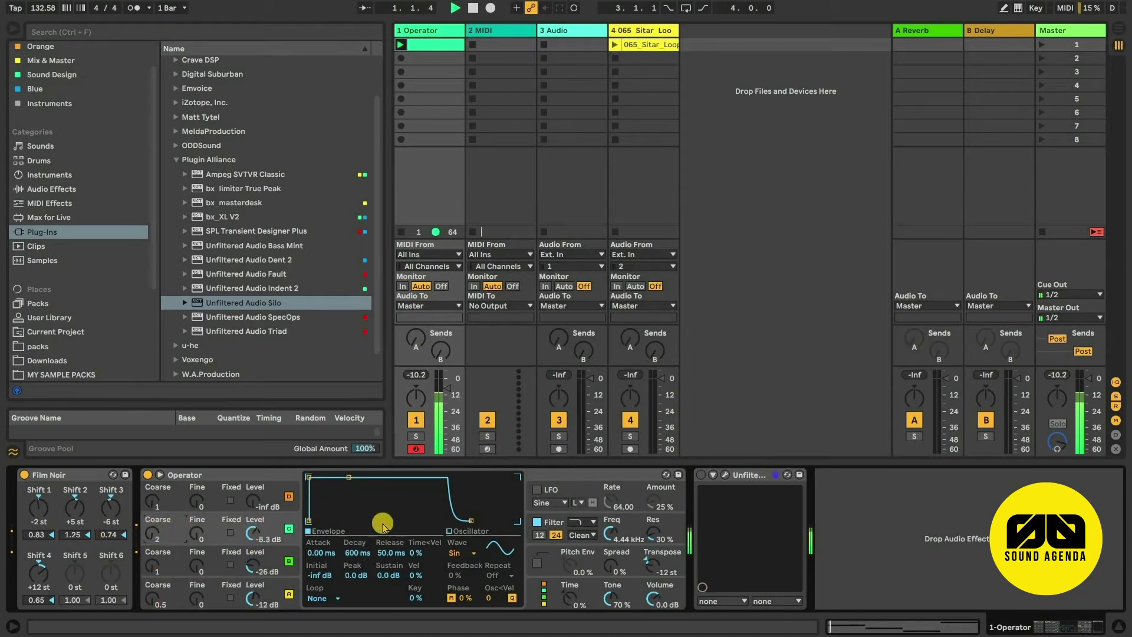
Step: Set Operator's oscillator B level to -34 dB, oscillator A's coarse value to 1 and the filter frequency to 15.9 kHz
{"action": "left_click", "coordinate": [251, 559]}
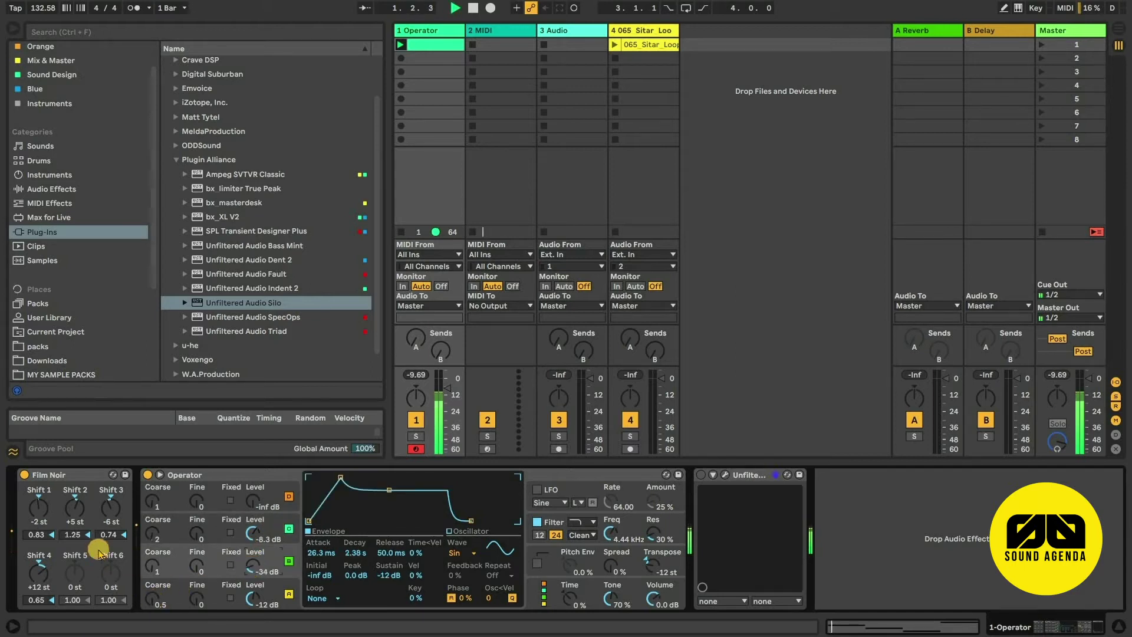
{"action": "key", "text": "ctrl+z"}
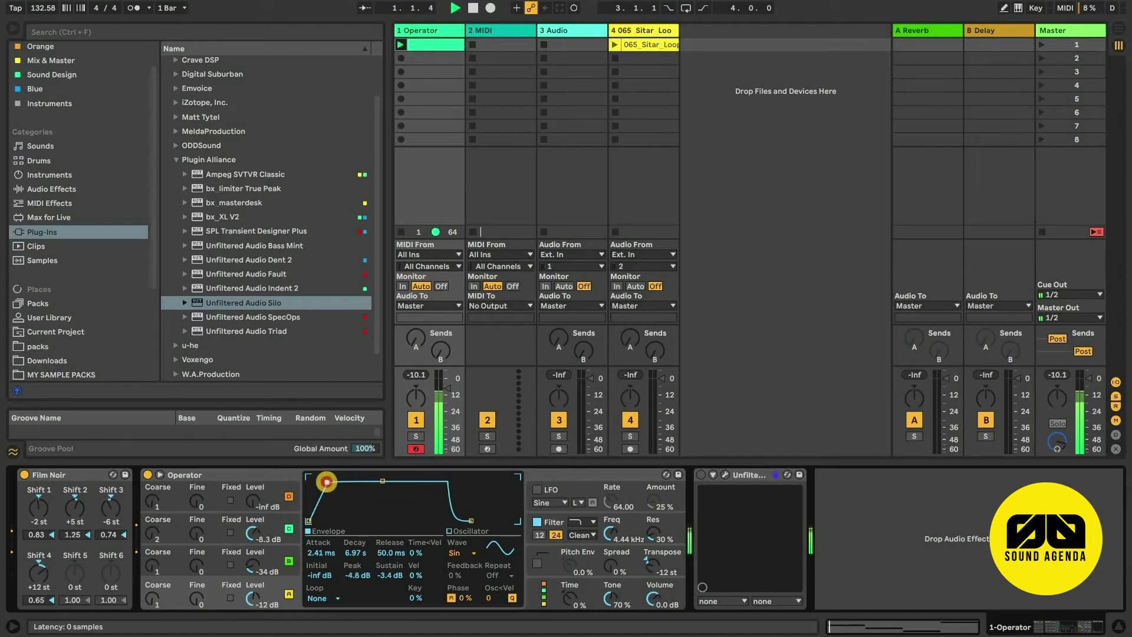
{"action": "double_click", "coordinate": [605, 528]}
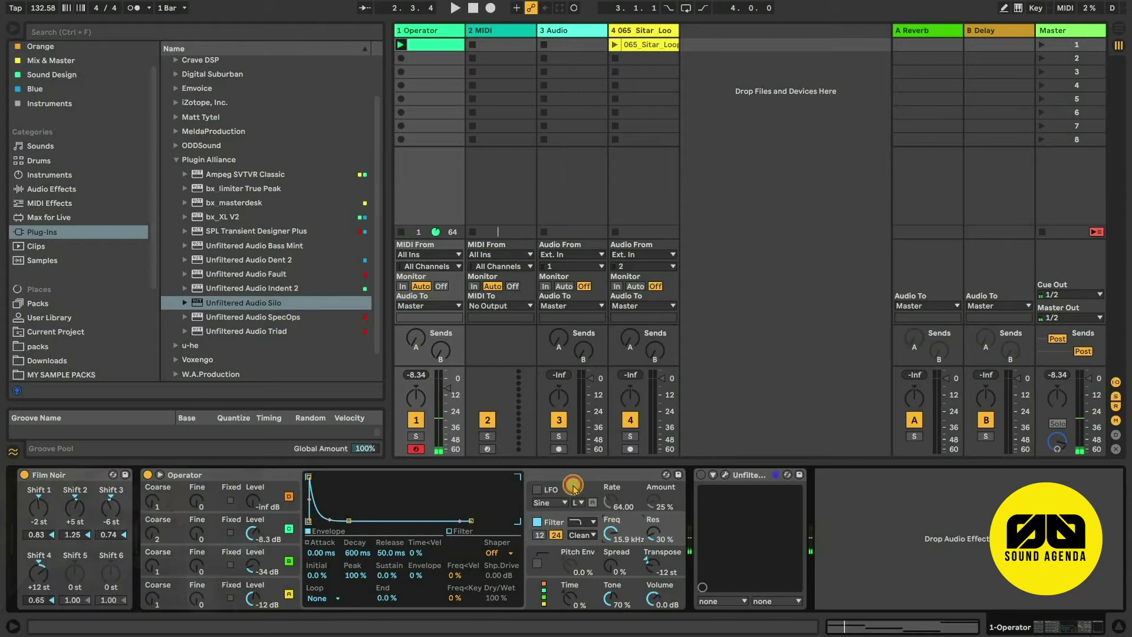
Step: Enable Operator's LFO, set the filter frequency to 255 Hz and, with the clip playing, set the LFO amount to 58 %
{"action": "left_click", "coordinate": [551, 492]}
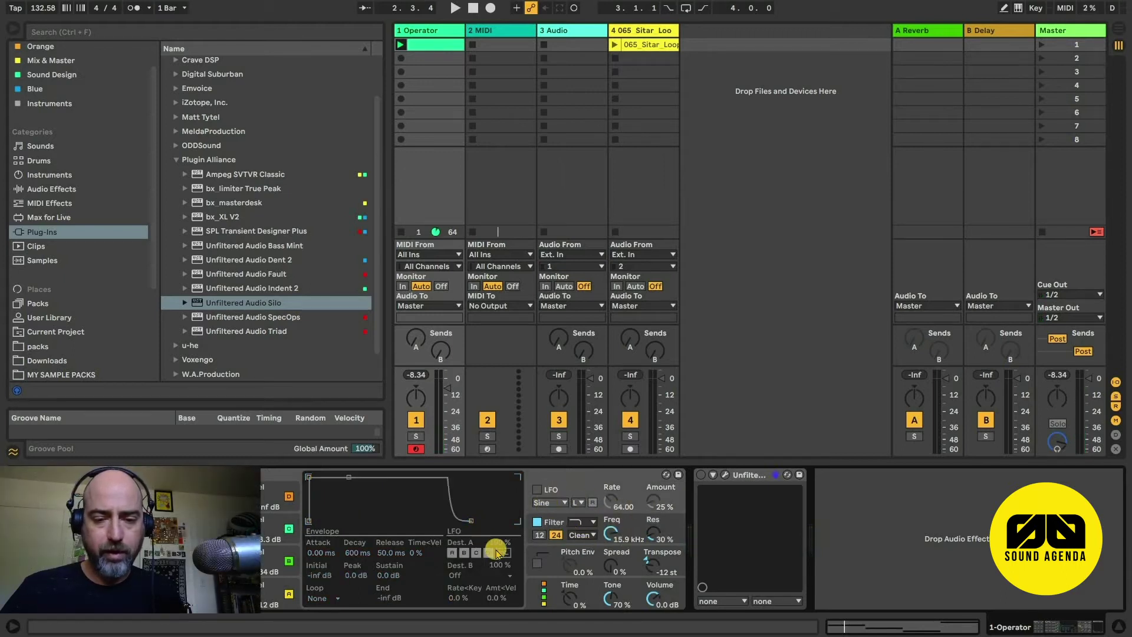
{"action": "left_click", "coordinate": [537, 488]}
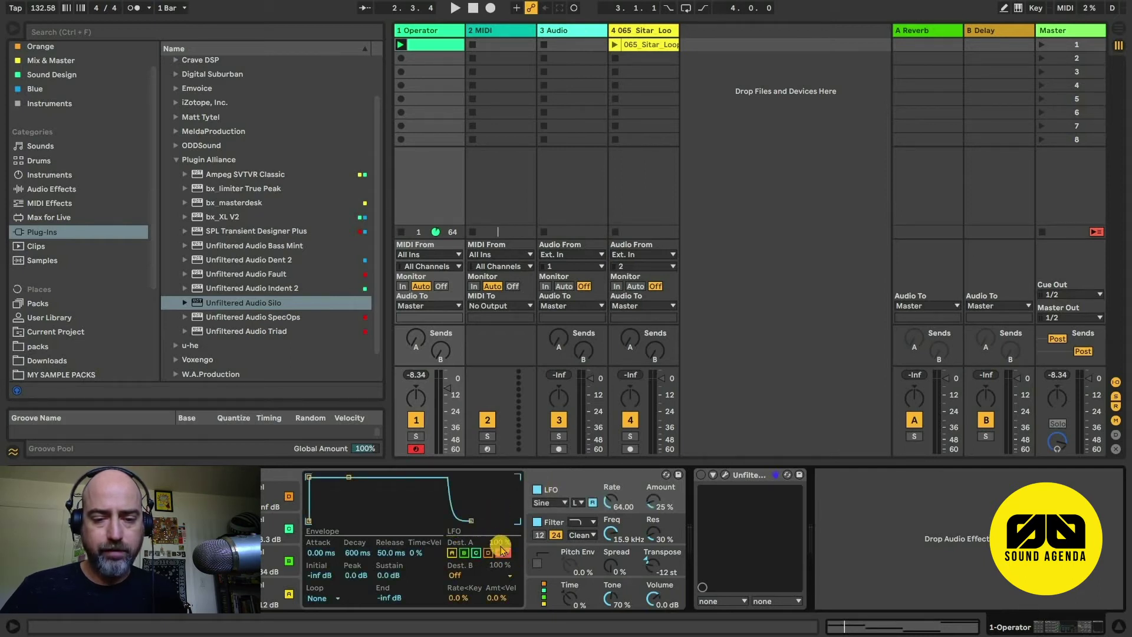
{"action": "left_click_drag", "start_coordinate": [609, 519], "coordinate": [608, 531]}
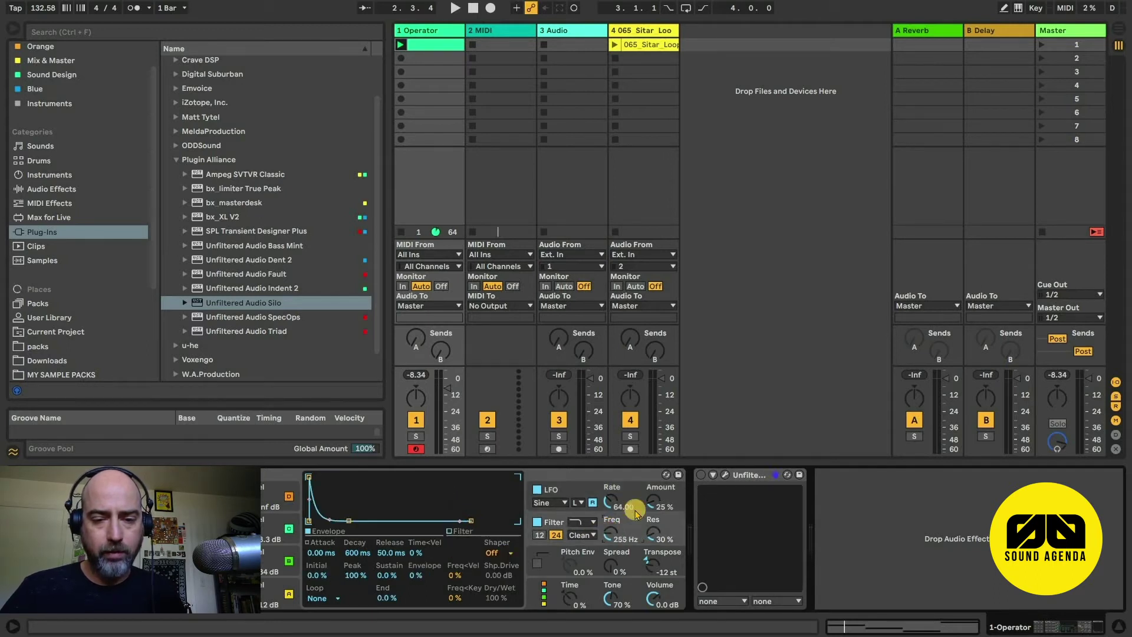
{"action": "left_click", "coordinate": [613, 505]}
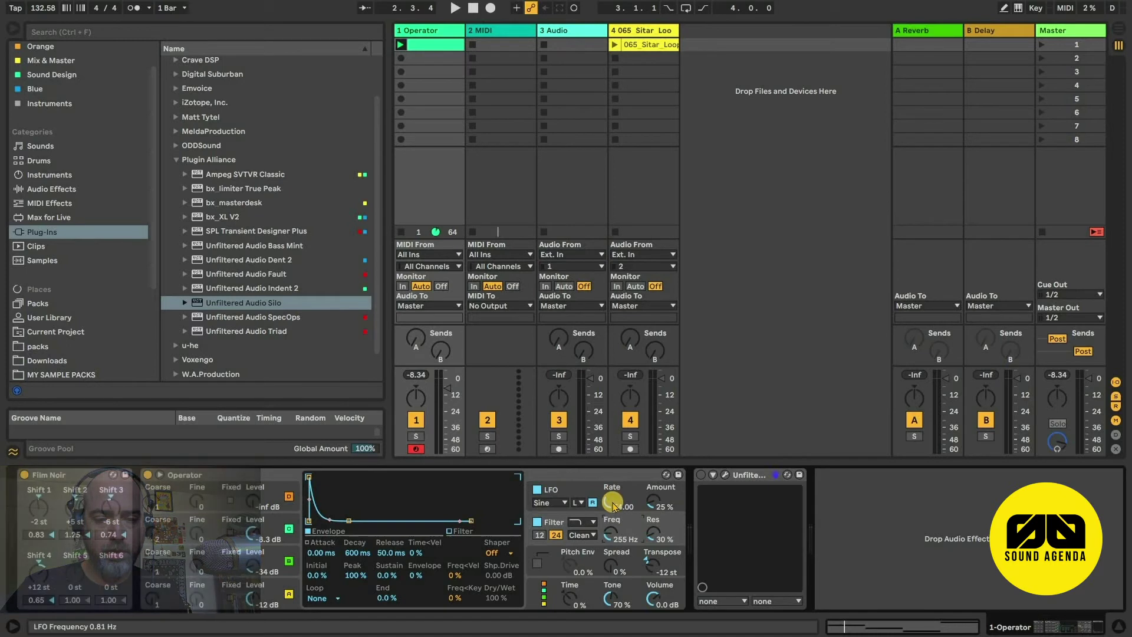
{"action": "key", "text": "space"}
{"action": "left_click_drag", "start_coordinate": [652, 501], "coordinate": [653, 500]}
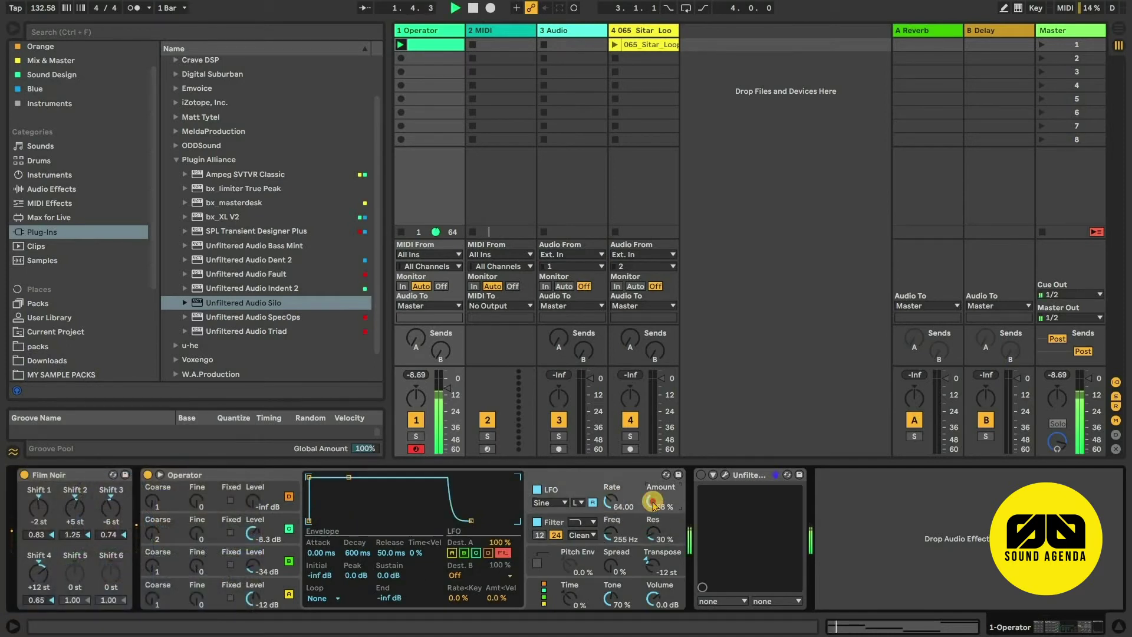
Step: Reactivate the Silo plugin and insert a Compressor after it with the threshold at -5.01 dB
{"action": "left_click", "coordinate": [697, 475]}
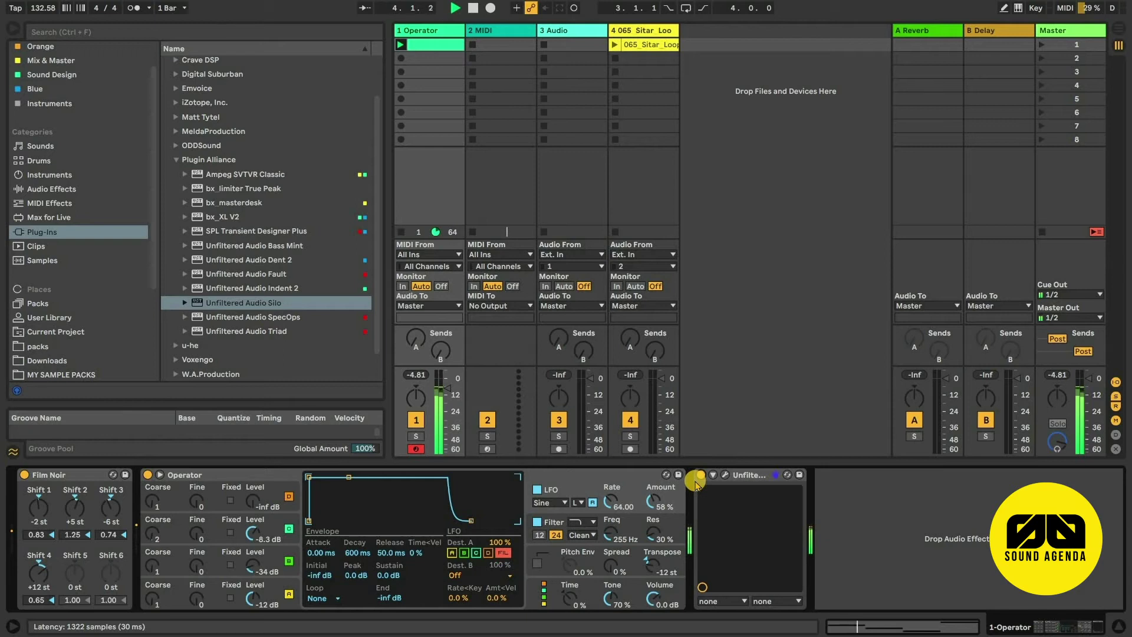
{"action": "left_click", "coordinate": [59, 190]}
{"action": "left_click_drag", "start_coordinate": [210, 176], "coordinate": [584, 307]}
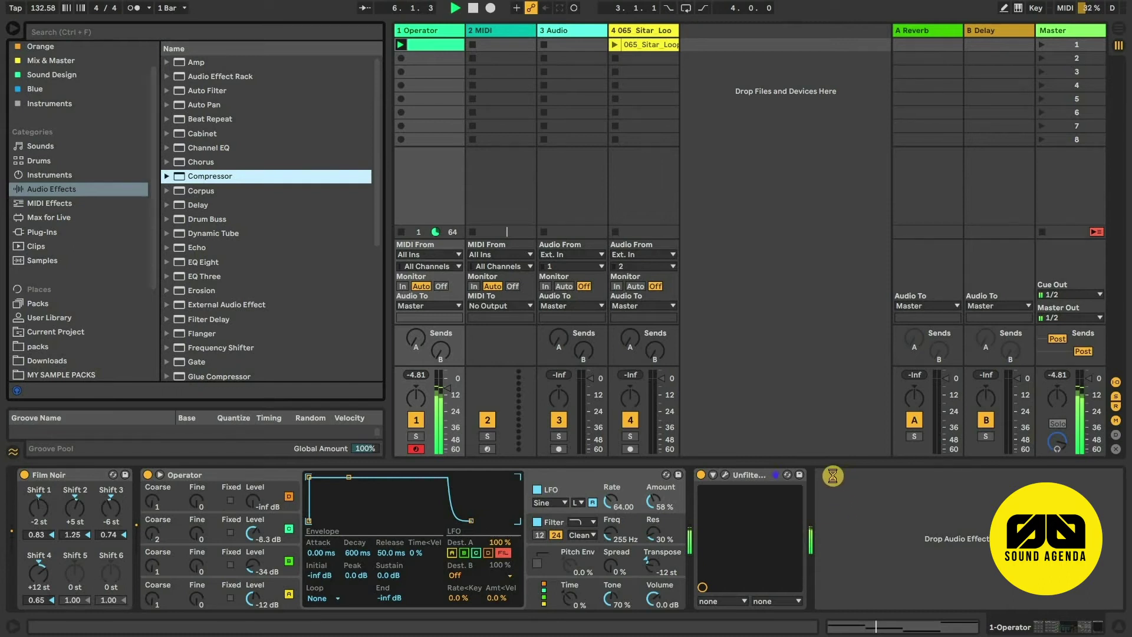
{"action": "left_click_drag", "start_coordinate": [828, 481], "coordinate": [879, 518]}
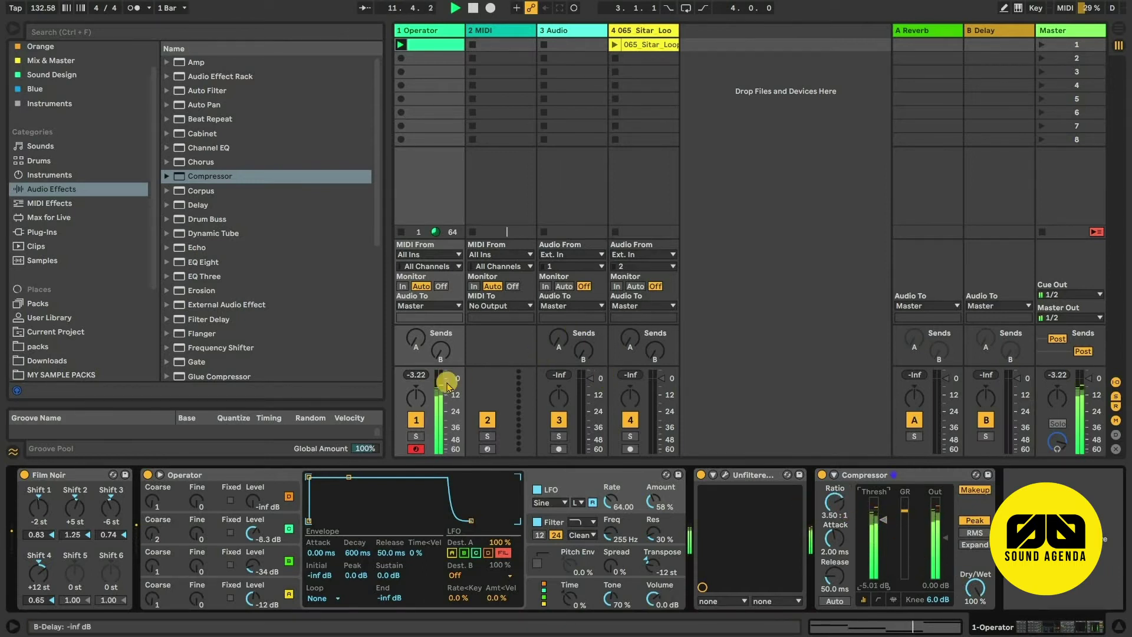
Step: Set Operator's filter frequency to 447 Hz and audition Silo's Binaural Beats, Brownian Motion, Buffer Walk and Clap Back presets
{"action": "left_click", "coordinate": [610, 527]}
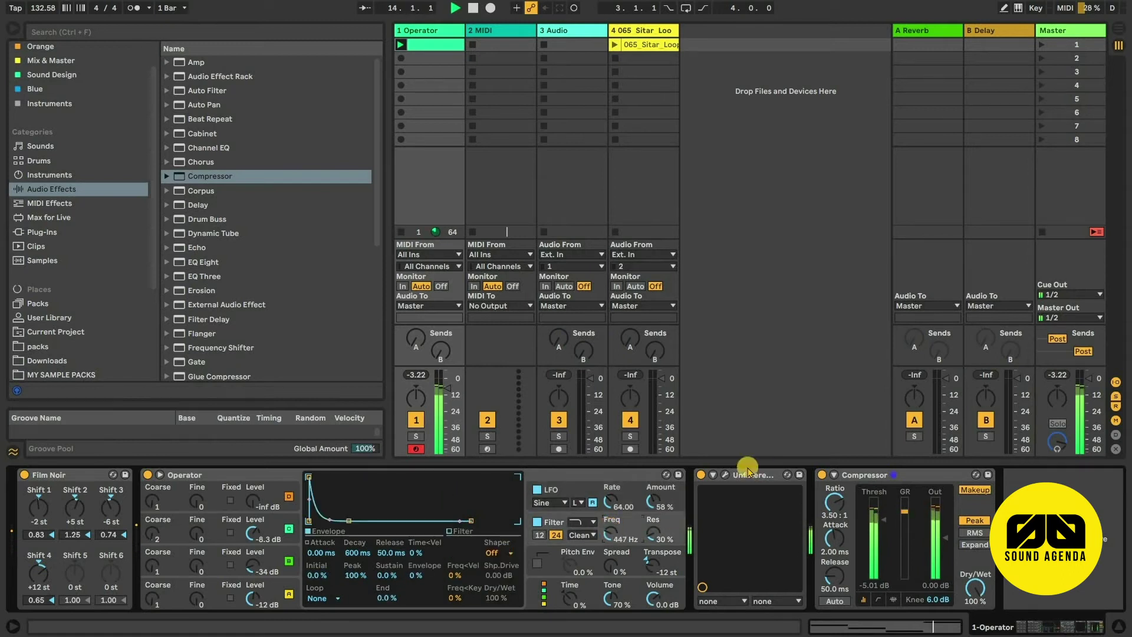
{"action": "left_click", "coordinate": [724, 472]}
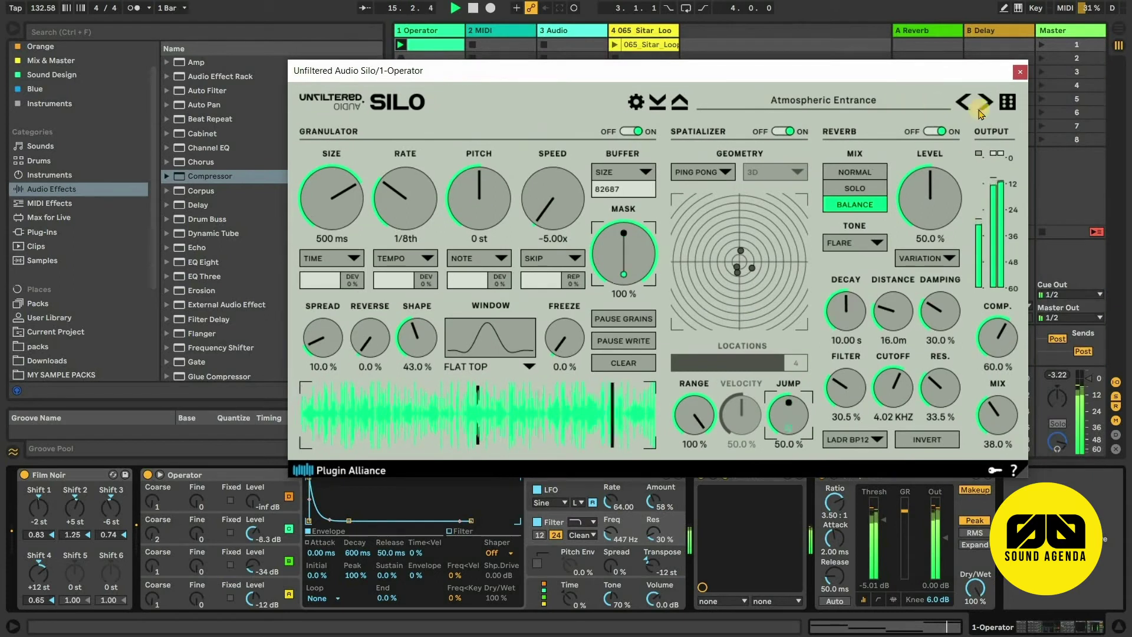
{"action": "left_click", "coordinate": [983, 107]}
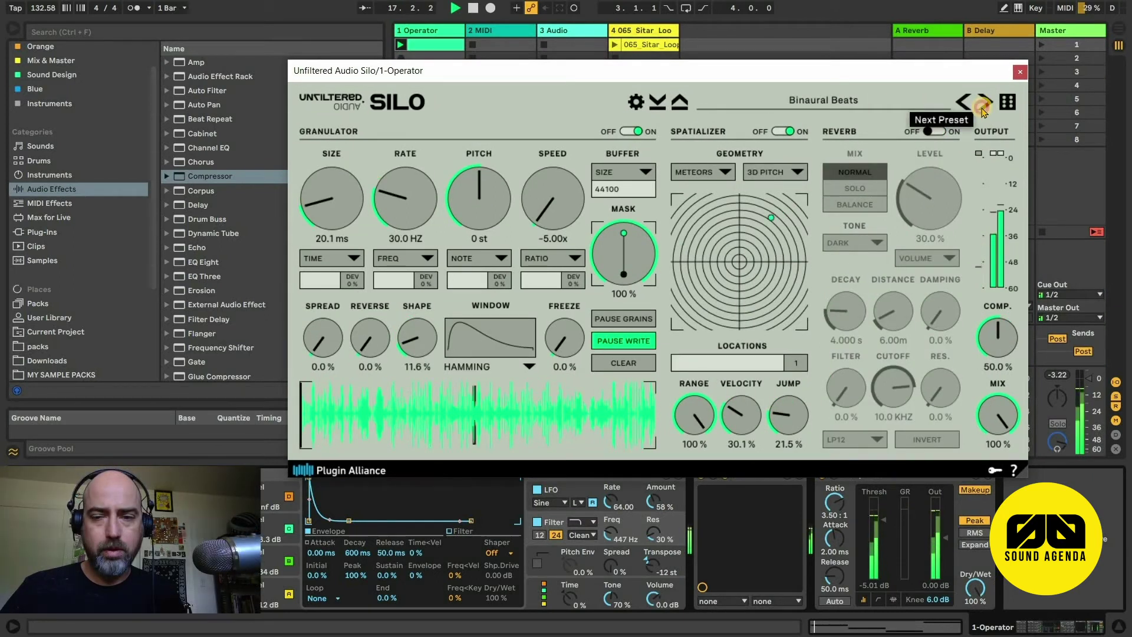
{"action": "left_click", "coordinate": [983, 106]}
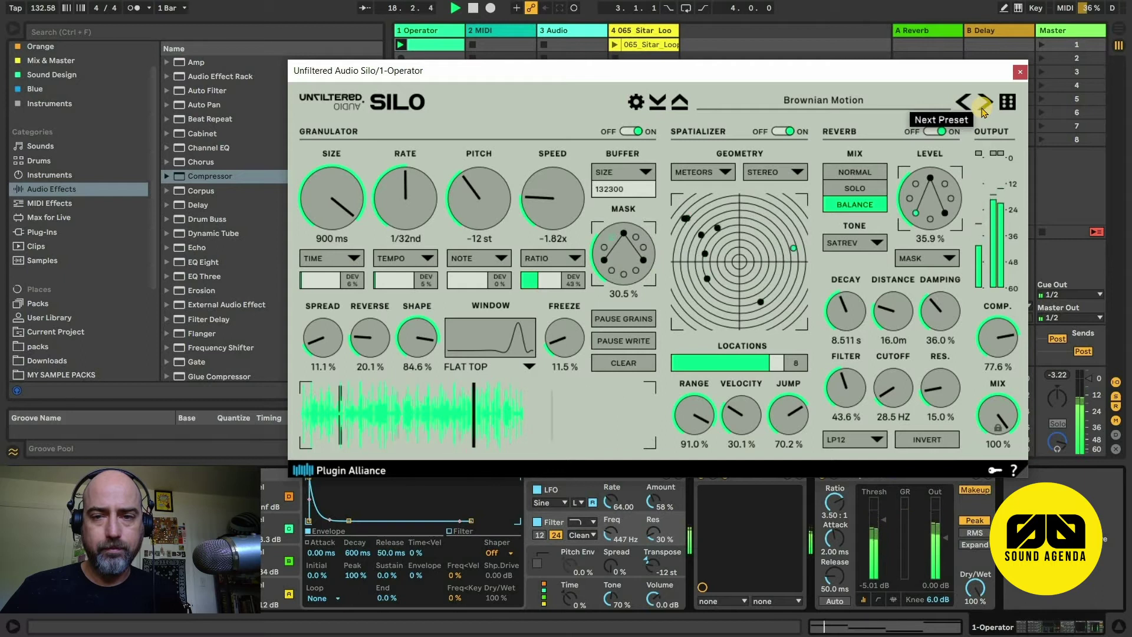
{"action": "left_click", "coordinate": [984, 106]}
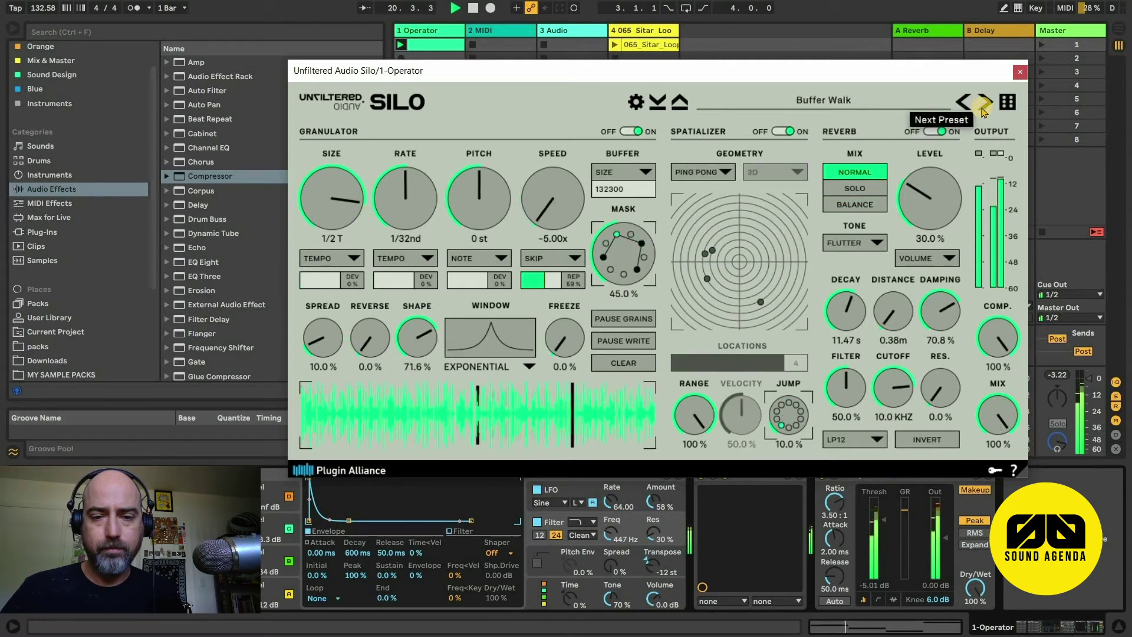
{"action": "left_click", "coordinate": [983, 109]}
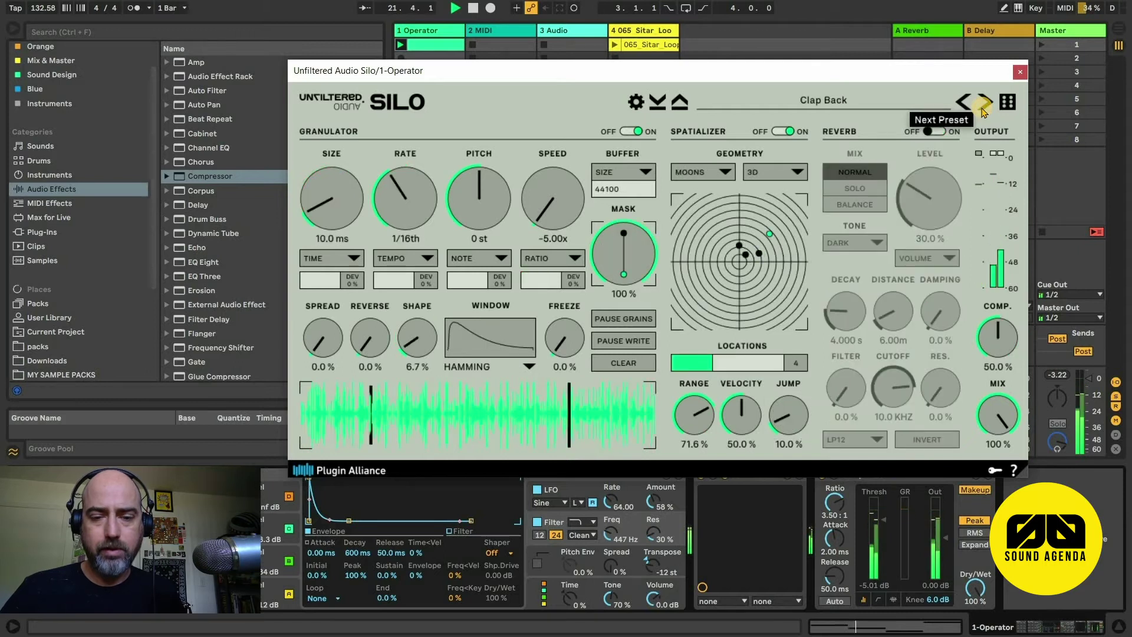
Step: Audition Silo's CMB, Contact, Countdown, Cyclic Nature and Daisy Do presets
{"action": "left_click", "coordinate": [983, 109]}
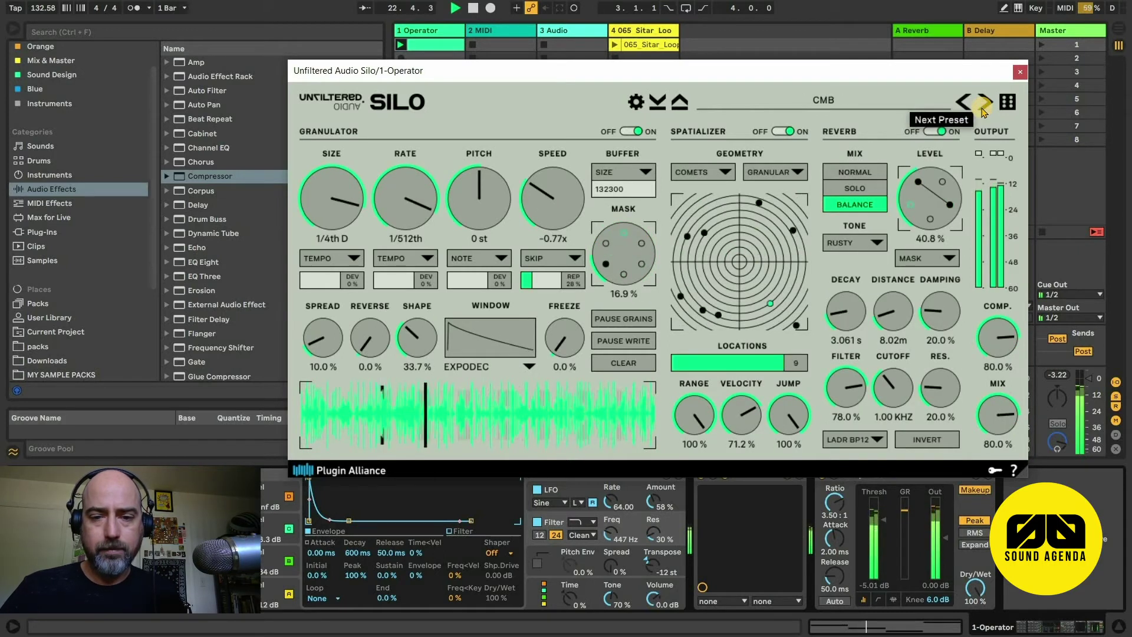
{"action": "left_click", "coordinate": [983, 109]}
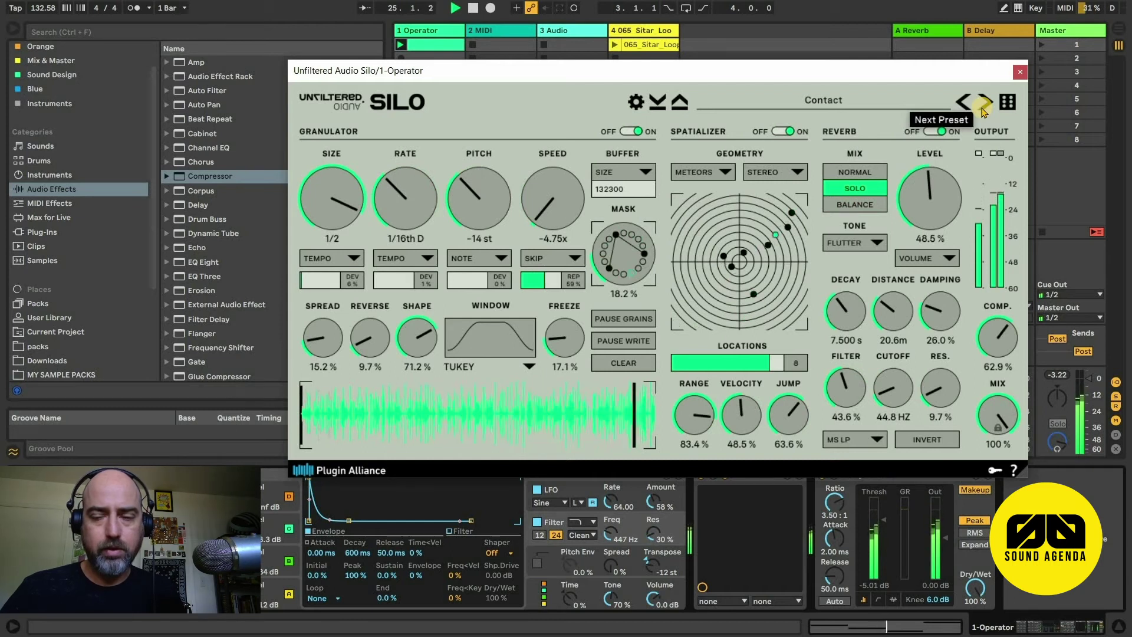
{"action": "left_click", "coordinate": [983, 108]}
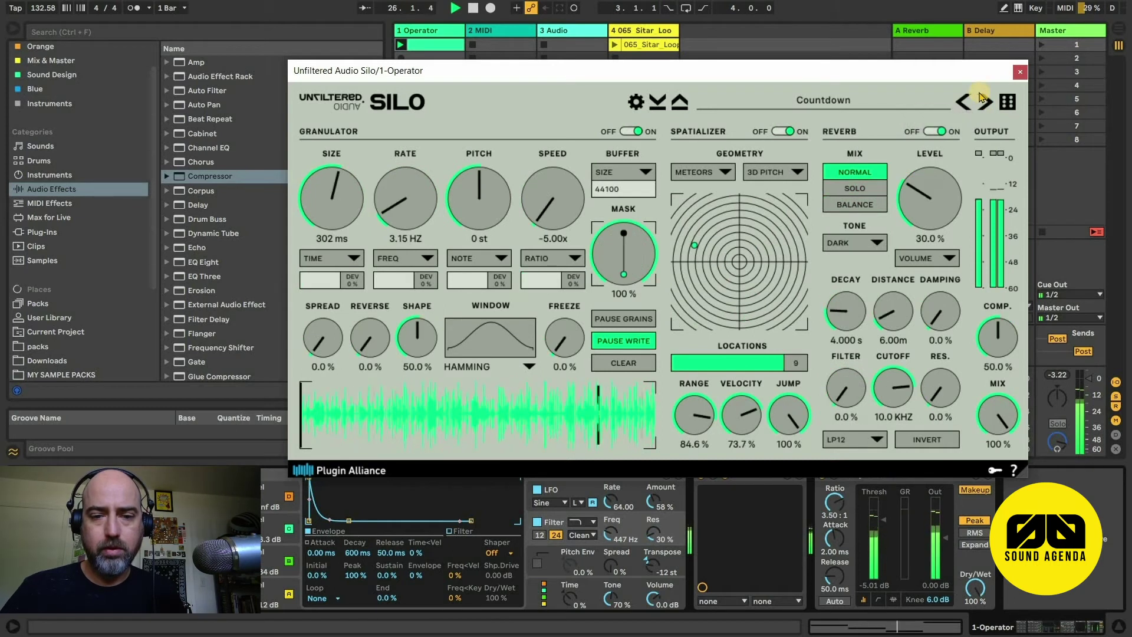
{"action": "left_click", "coordinate": [984, 104]}
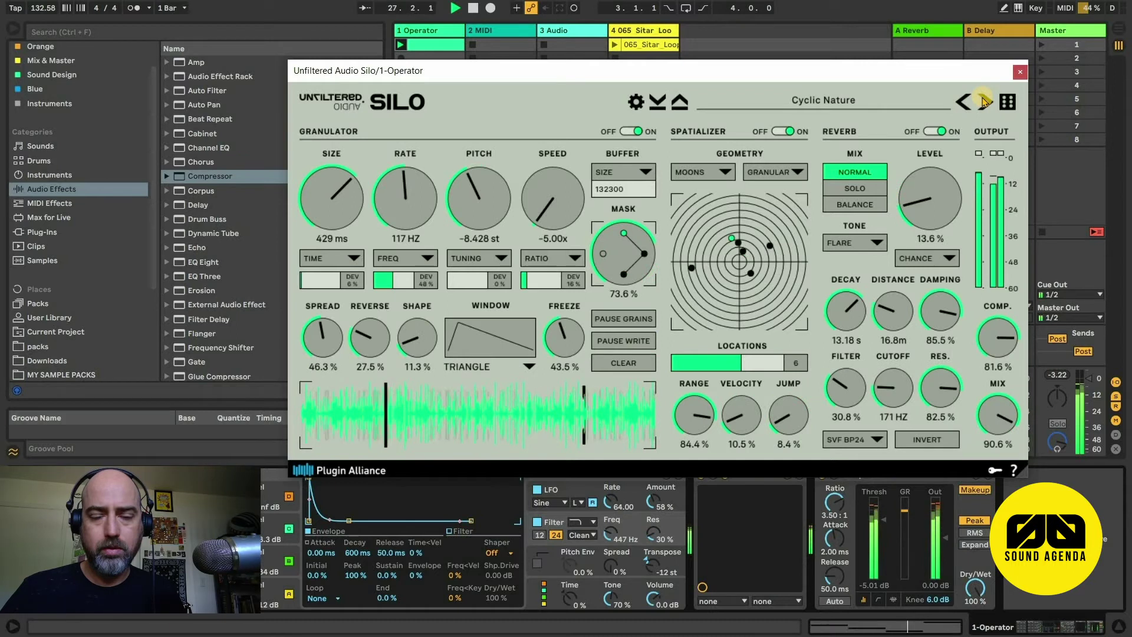
{"action": "left_click", "coordinate": [983, 104]}
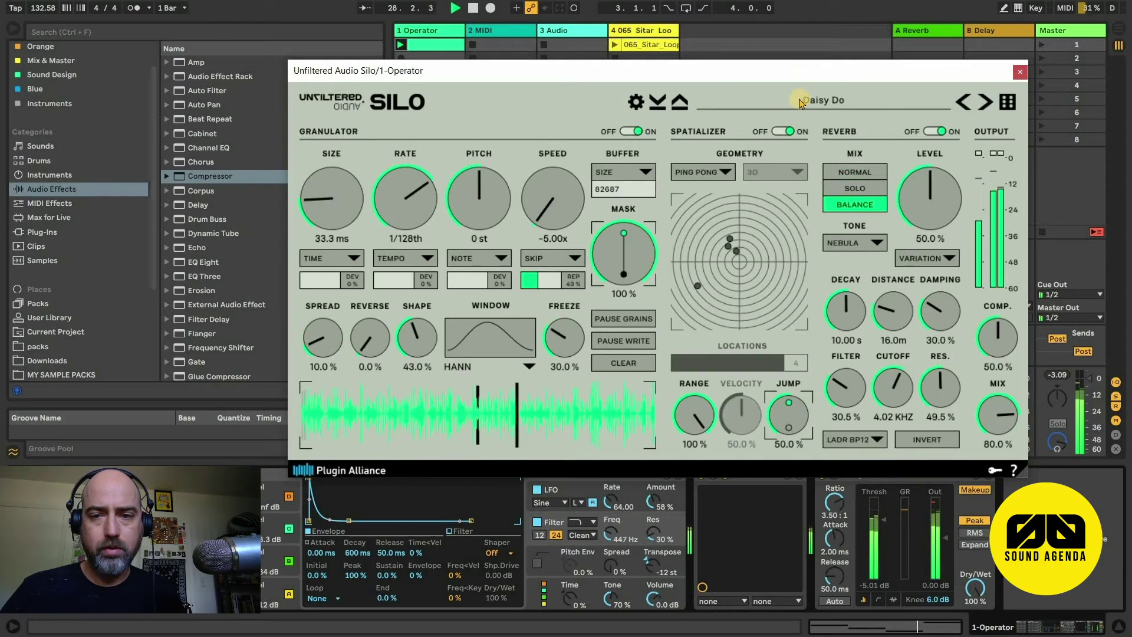
Step: Examine the list of Silo's factory presets without loading one
{"action": "left_click", "coordinate": [826, 102]}
{"action": "mouse_move", "coordinate": [800, 270]}
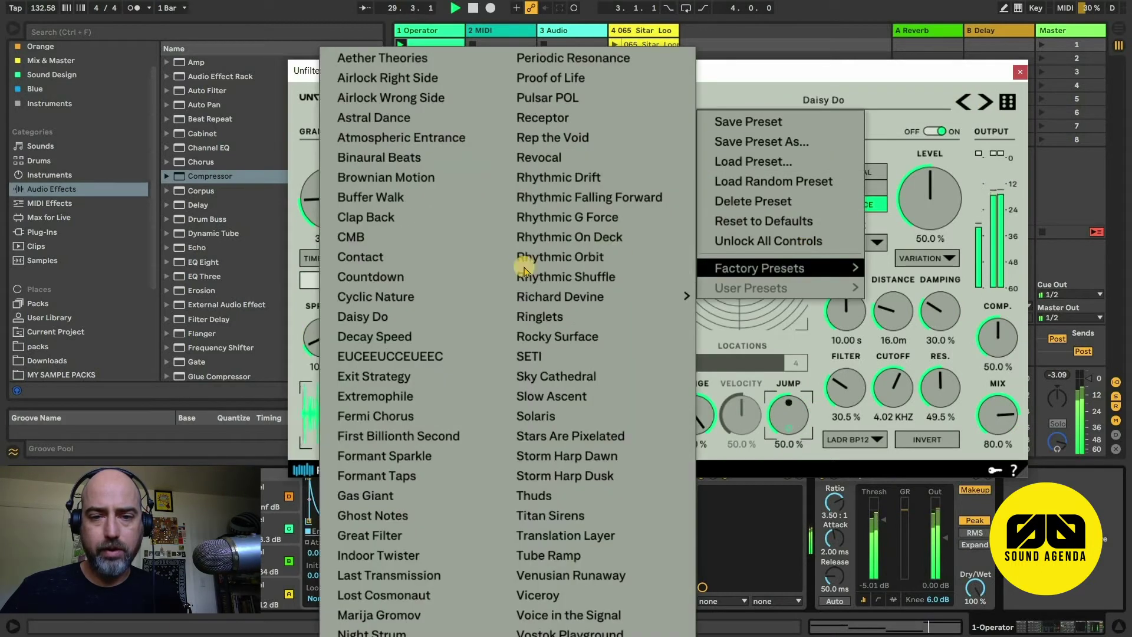
{"action": "left_click", "coordinate": [743, 97]}
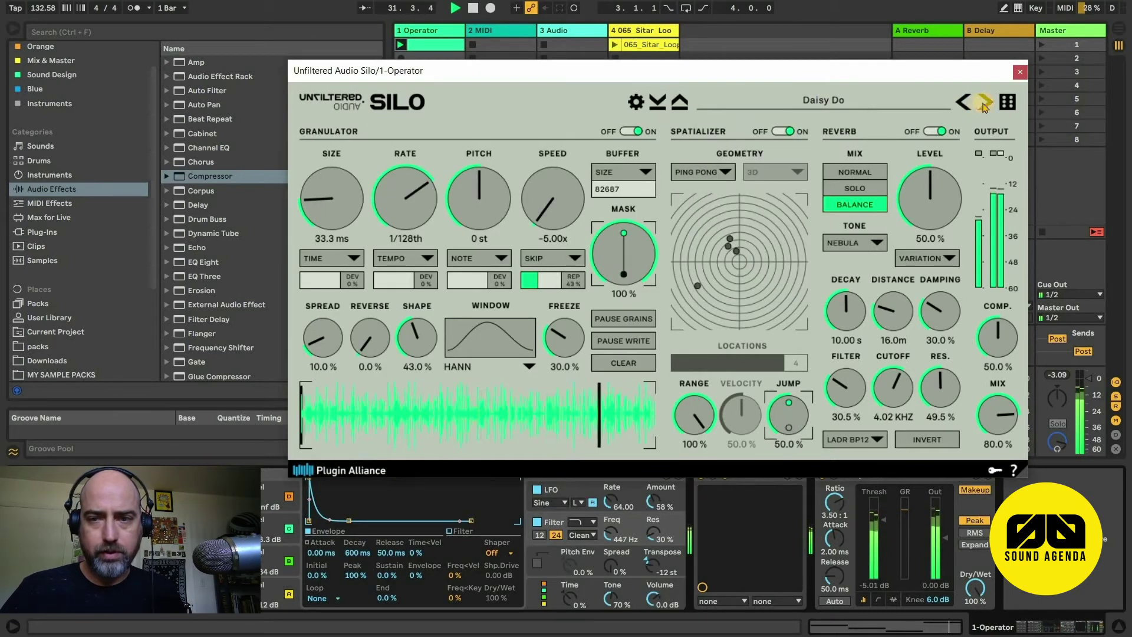
Step: Audition Silo's presets from Decay Speed through Exit Strategy, Extremophile and Fermi Chorus to First Billionth Second
{"action": "left_click", "coordinate": [982, 106]}
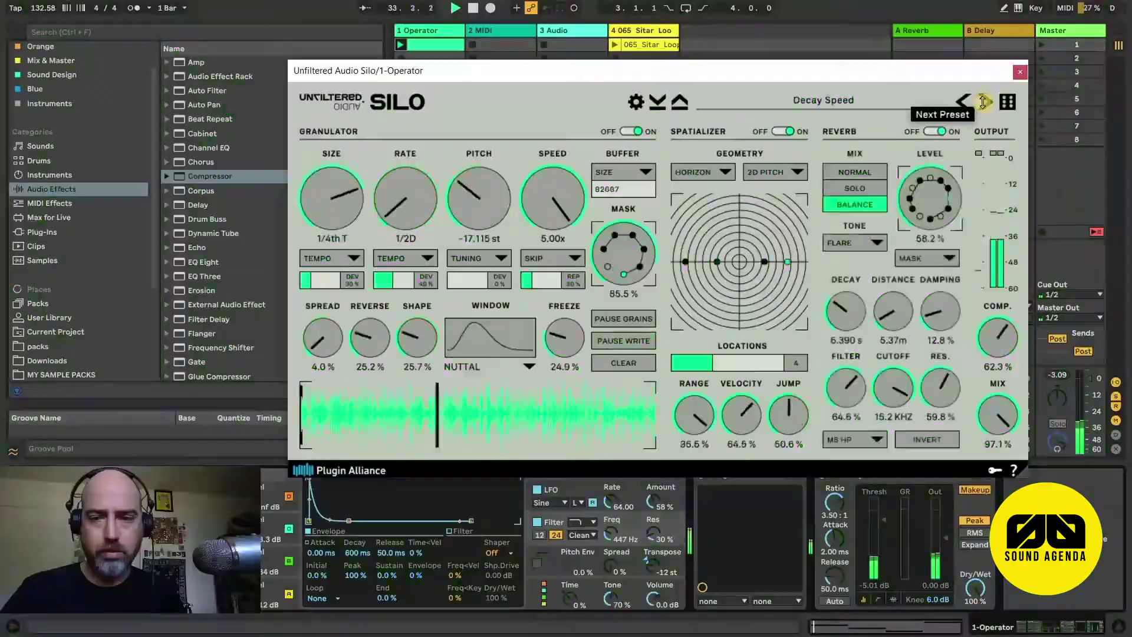
{"action": "left_click", "coordinate": [983, 102]}
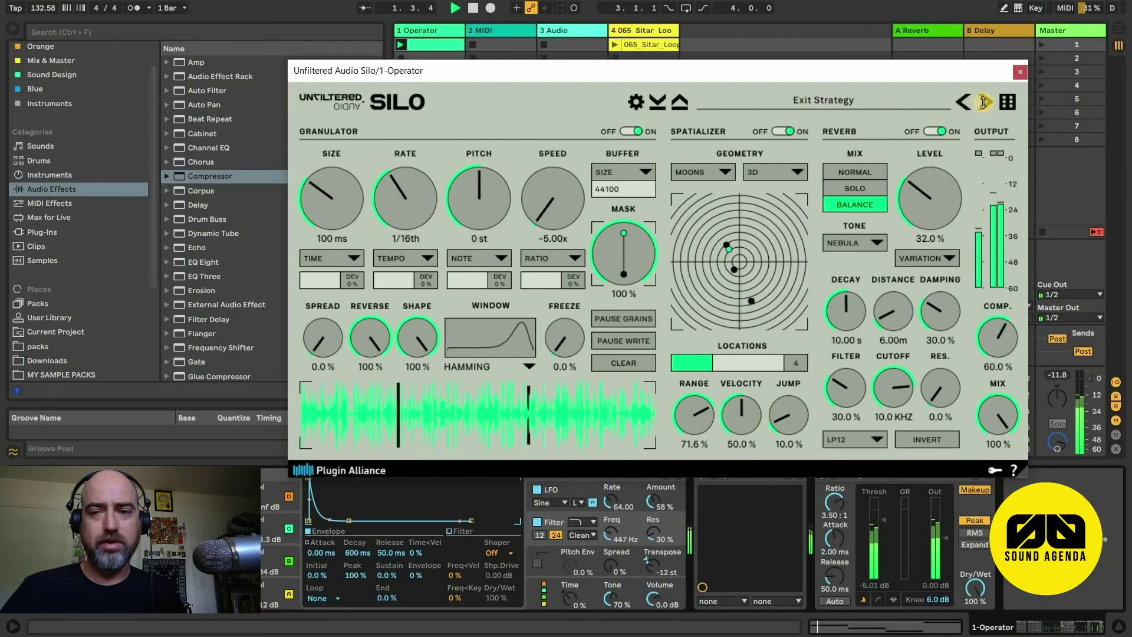
{"action": "left_click", "coordinate": [189, 103]}
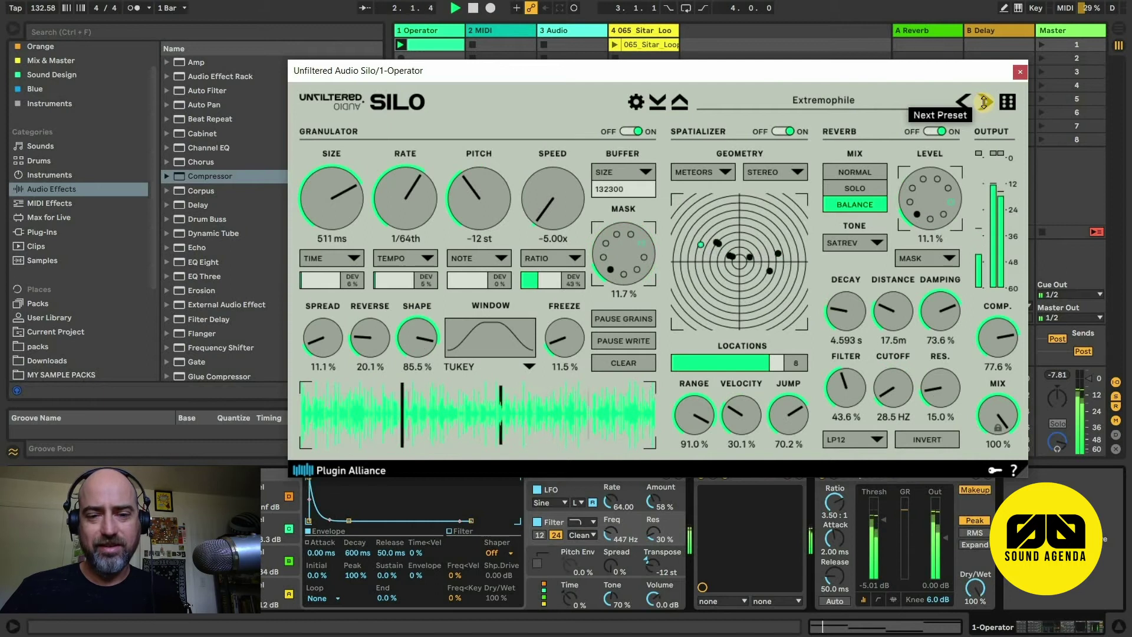
{"action": "left_click", "coordinate": [983, 103]}
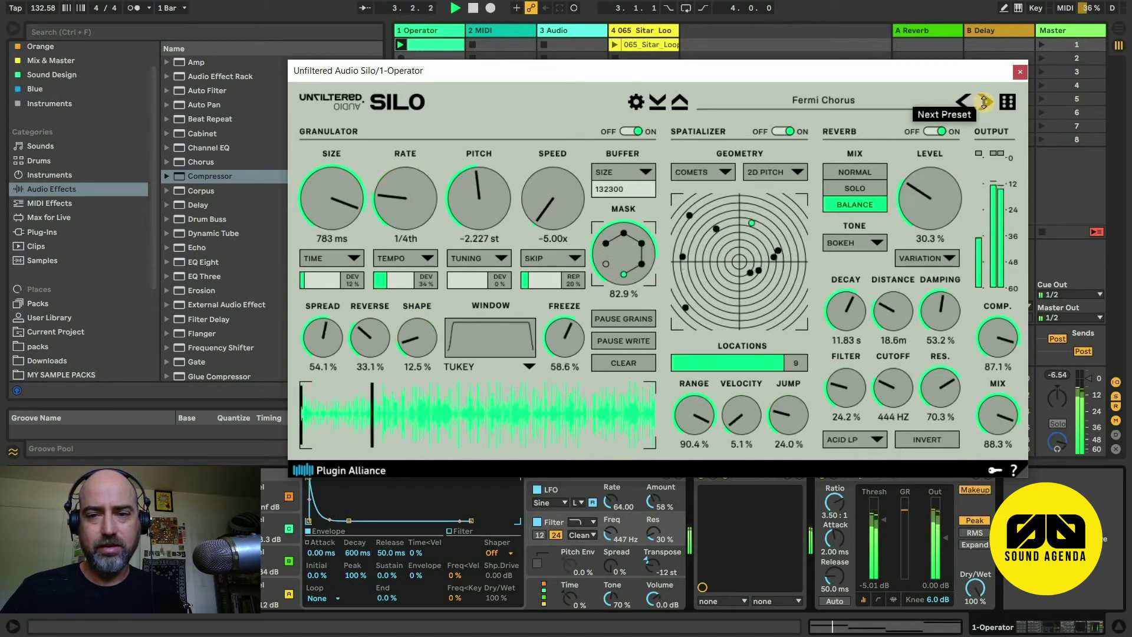
{"action": "left_click", "coordinate": [983, 103]}
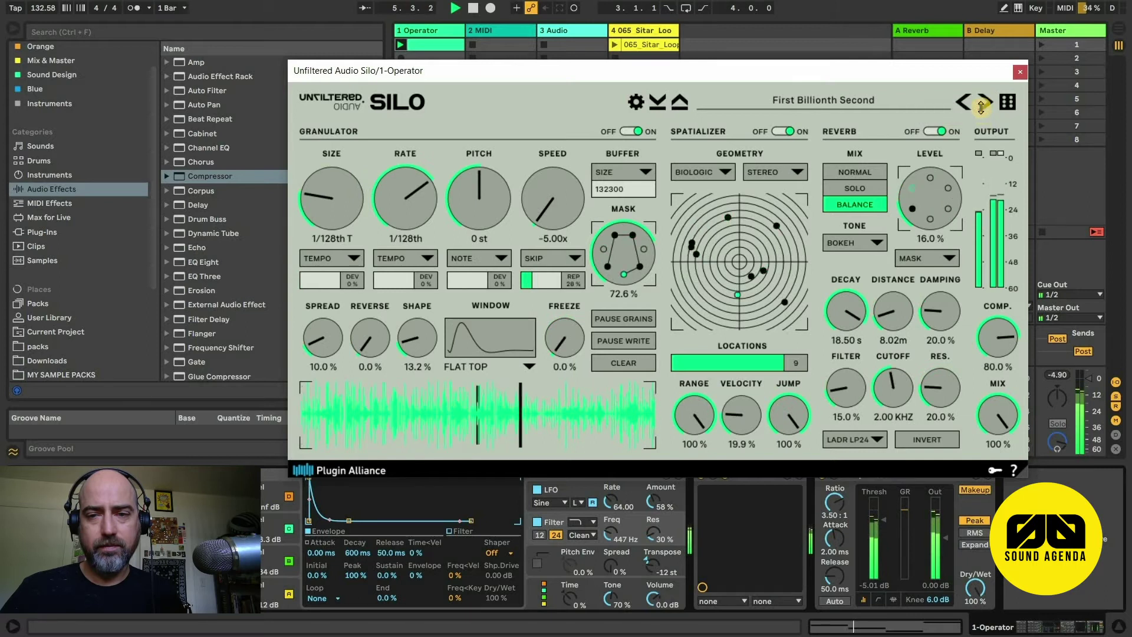
Step: Audition Silo's Formant Sparkle, Formant Taps and Gas Giant presets, stopping and restarting playback on the last one
{"action": "left_click", "coordinate": [982, 103]}
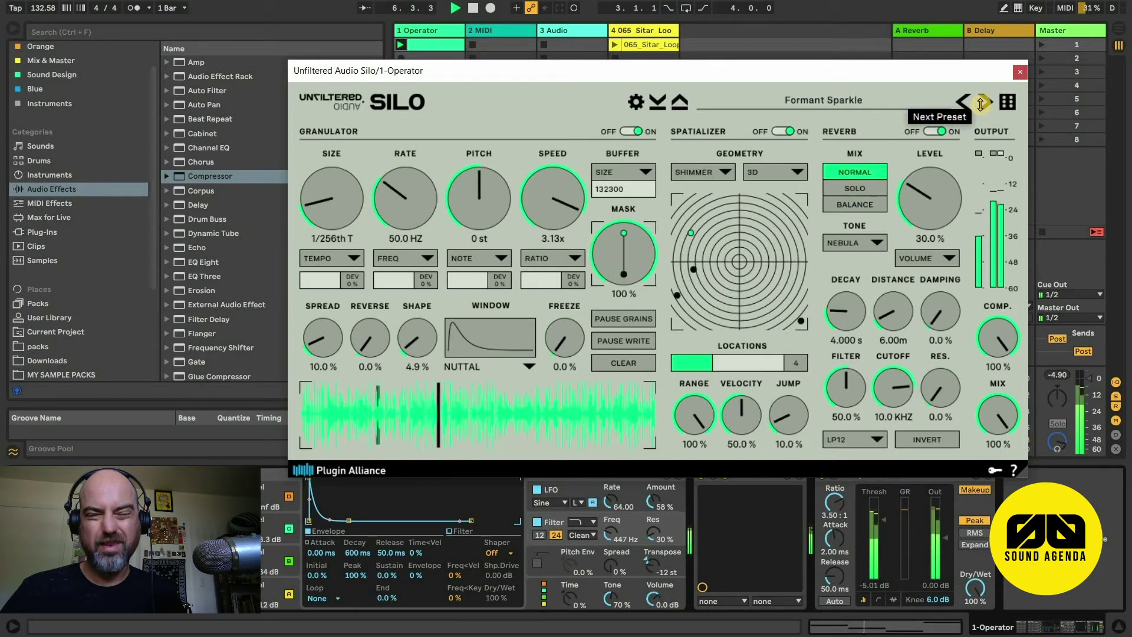
{"action": "left_click", "coordinate": [980, 104]}
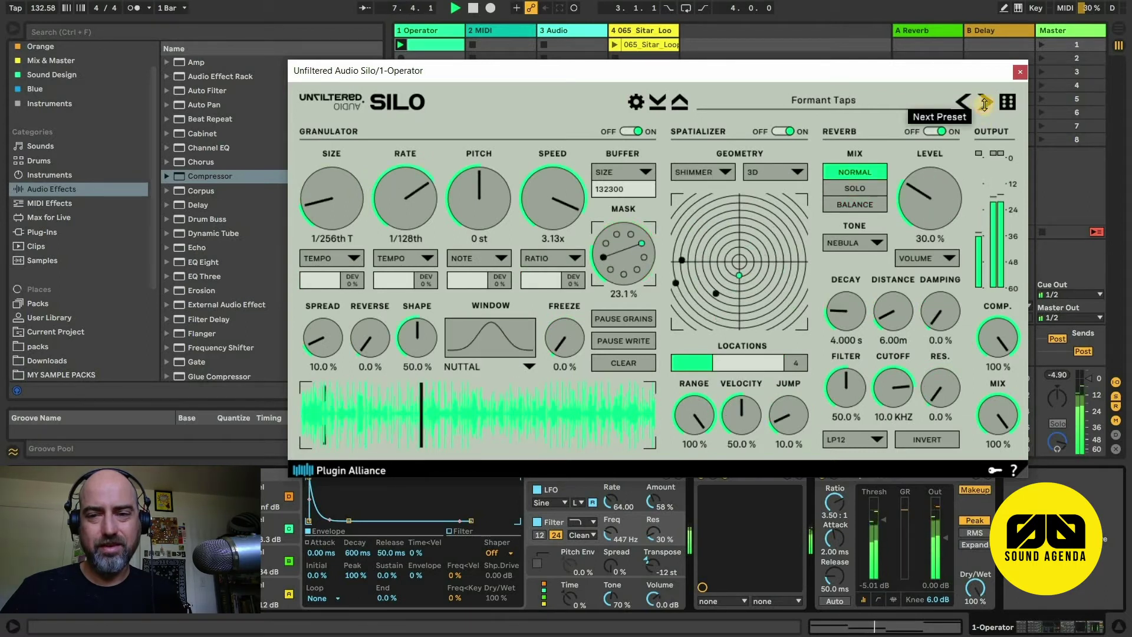
{"action": "left_click", "coordinate": [980, 103]}
{"action": "key", "text": "space"}
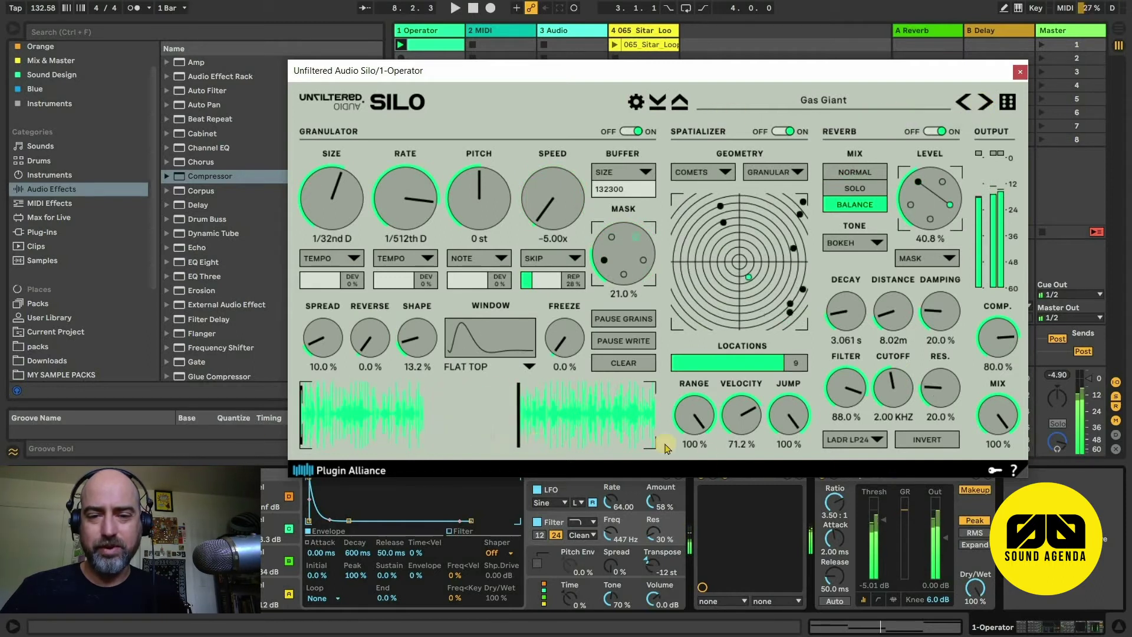
{"action": "left_click", "coordinate": [1020, 72]}
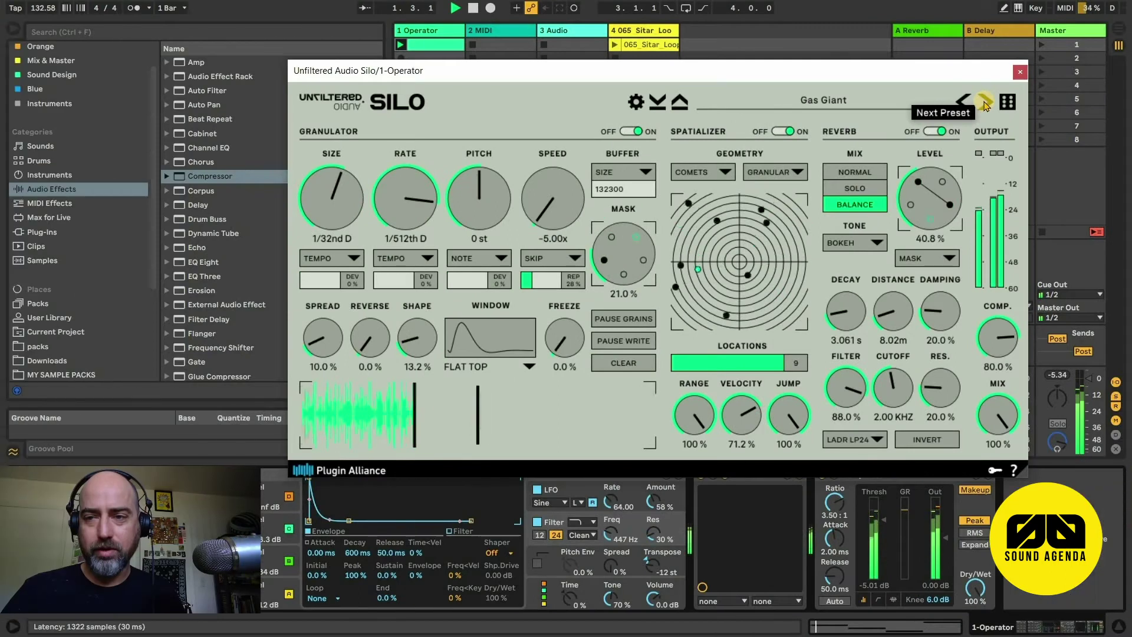
Step: Load Silo's Ghost Notes preset and enable its Spatializer with the Moons geometry in 3D Pitch mode
{"action": "left_click", "coordinate": [984, 105]}
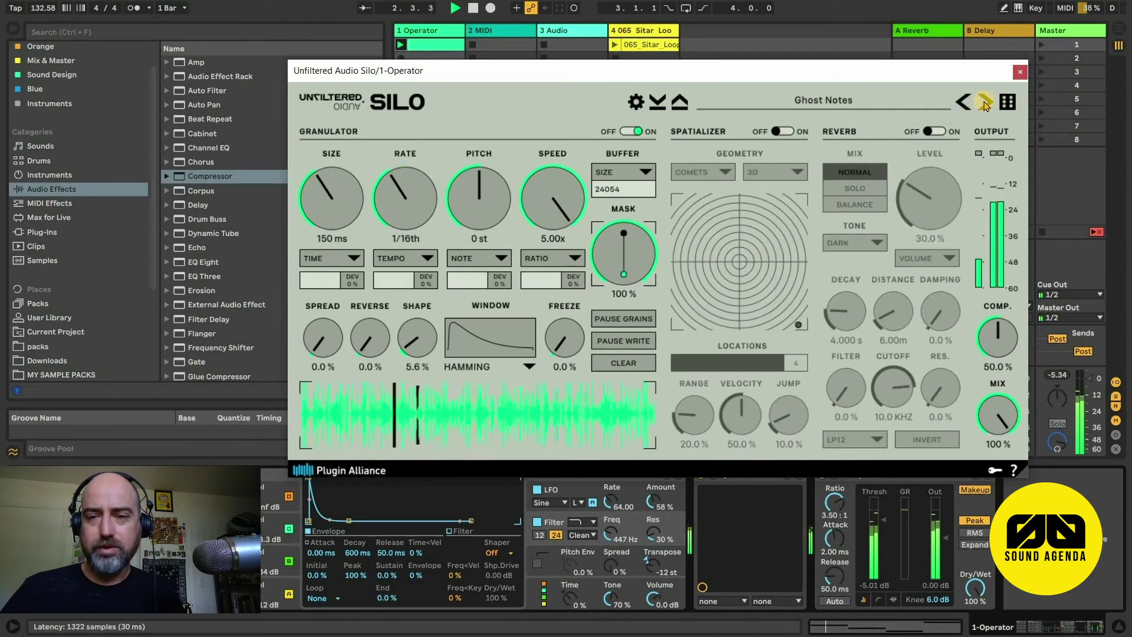
{"action": "left_click", "coordinate": [787, 132]}
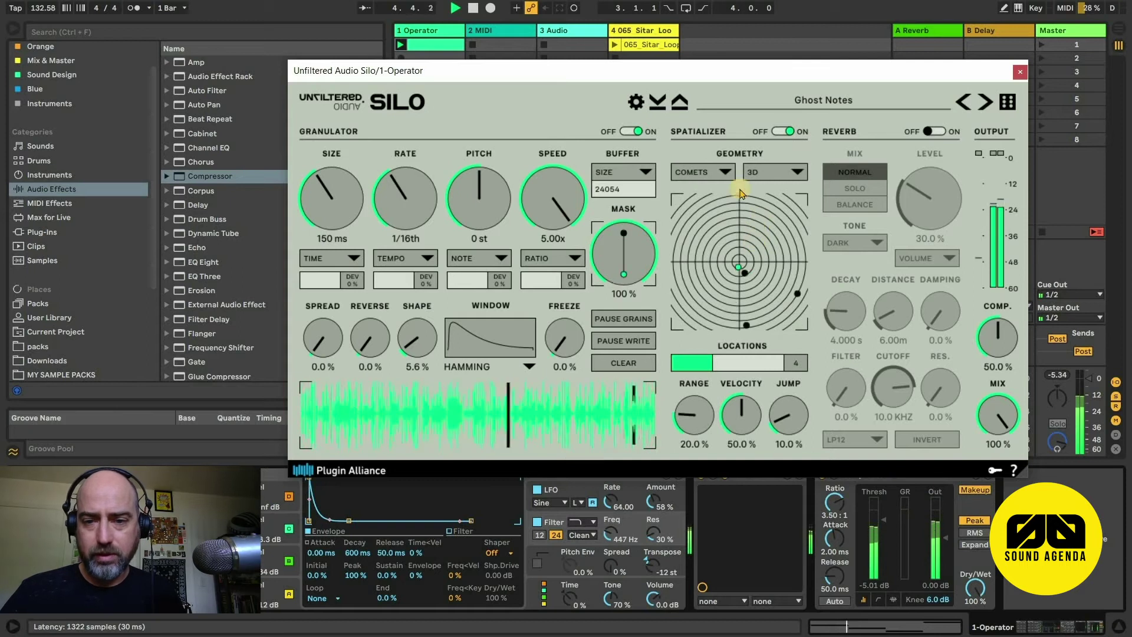
{"action": "left_click", "coordinate": [718, 178]}
{"action": "left_click", "coordinate": [702, 198]}
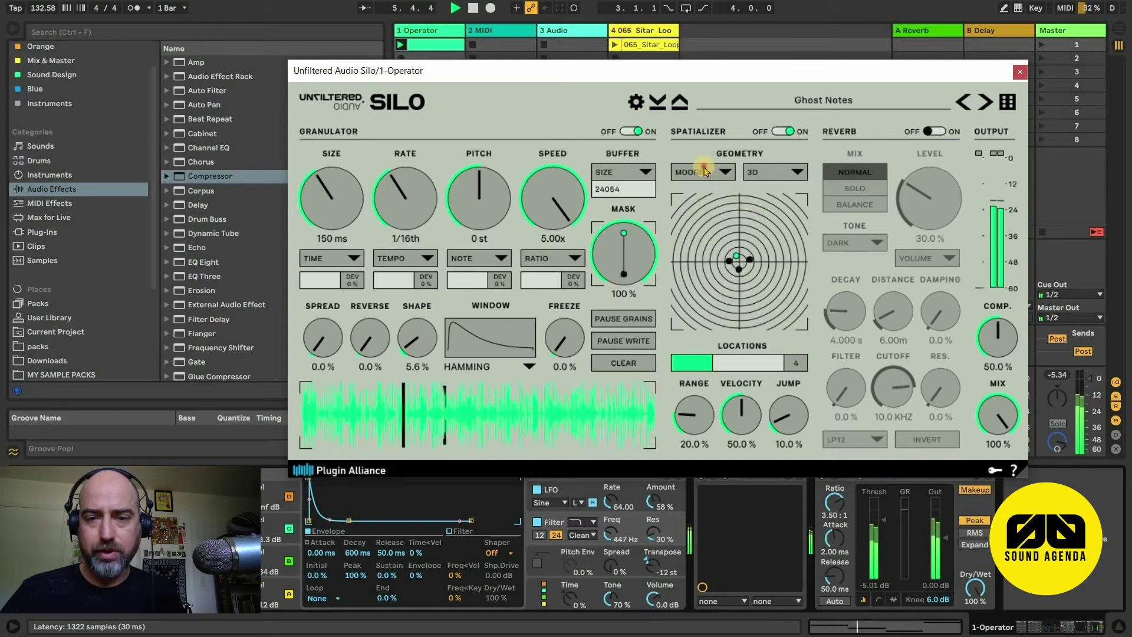
{"action": "left_click", "coordinate": [704, 171]}
{"action": "left_click", "coordinate": [776, 171]}
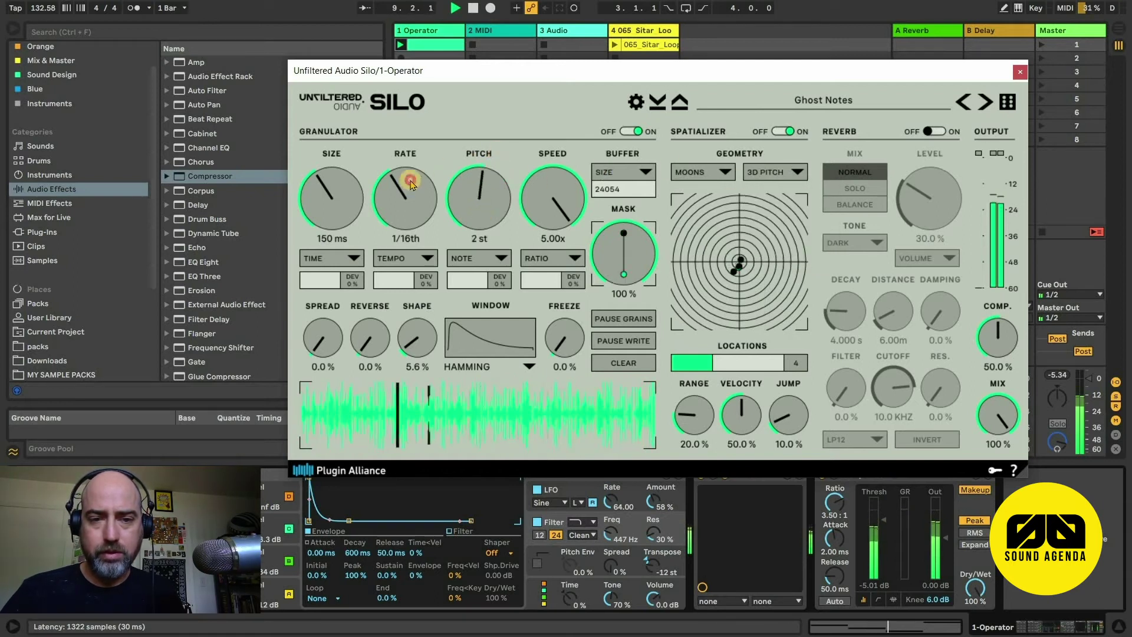
Step: Set the Granulator's Rate to 1/64th and its Size to 47.5 ms
{"action": "left_click_drag", "start_coordinate": [410, 143], "coordinate": [338, 98]}
{"action": "left_click_drag", "start_coordinate": [315, 196], "coordinate": [410, 277]}
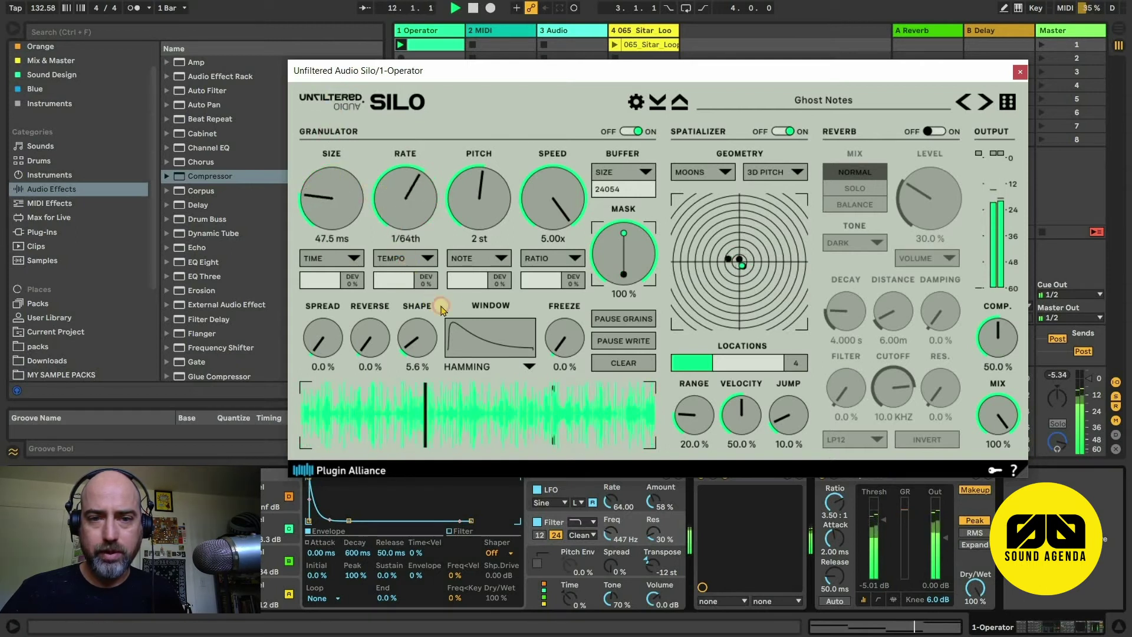
Step: Audition Silo's Last Transmission and Lost Cosmonaut presets on the Operator track and close the plugin window
{"action": "left_click", "coordinate": [985, 103]}
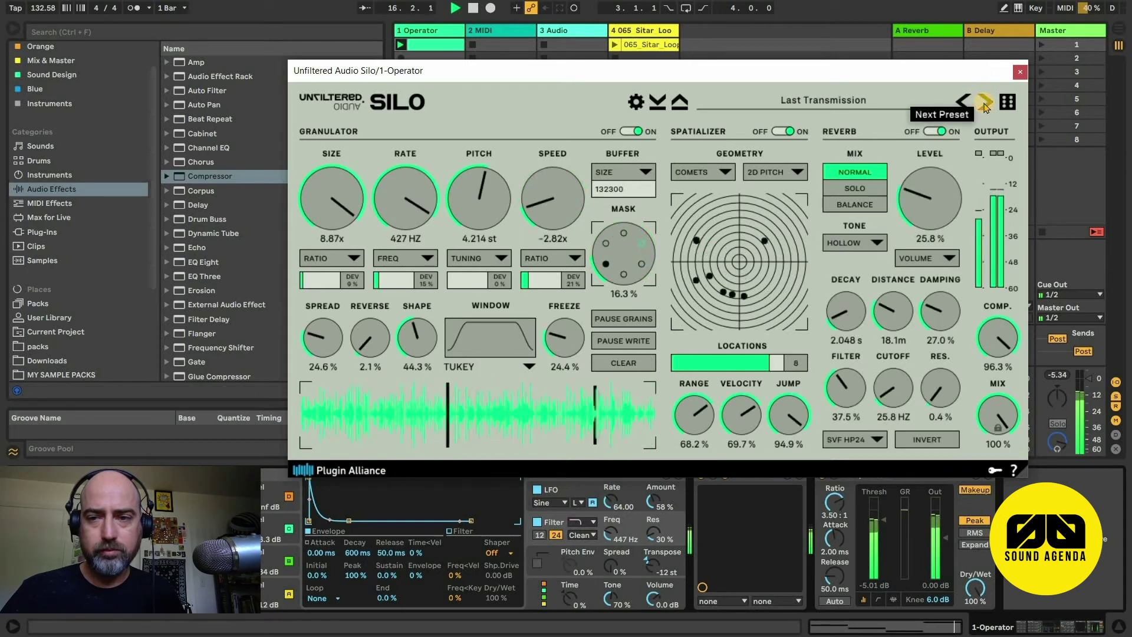
{"action": "left_click", "coordinate": [985, 104]}
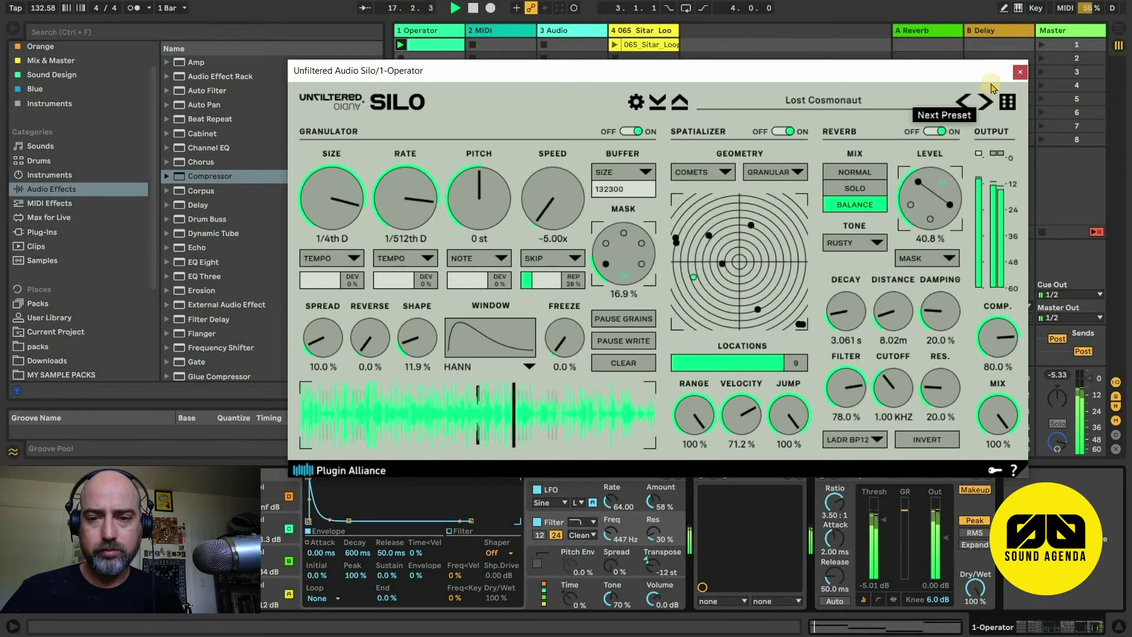
{"action": "left_click", "coordinate": [1020, 72]}
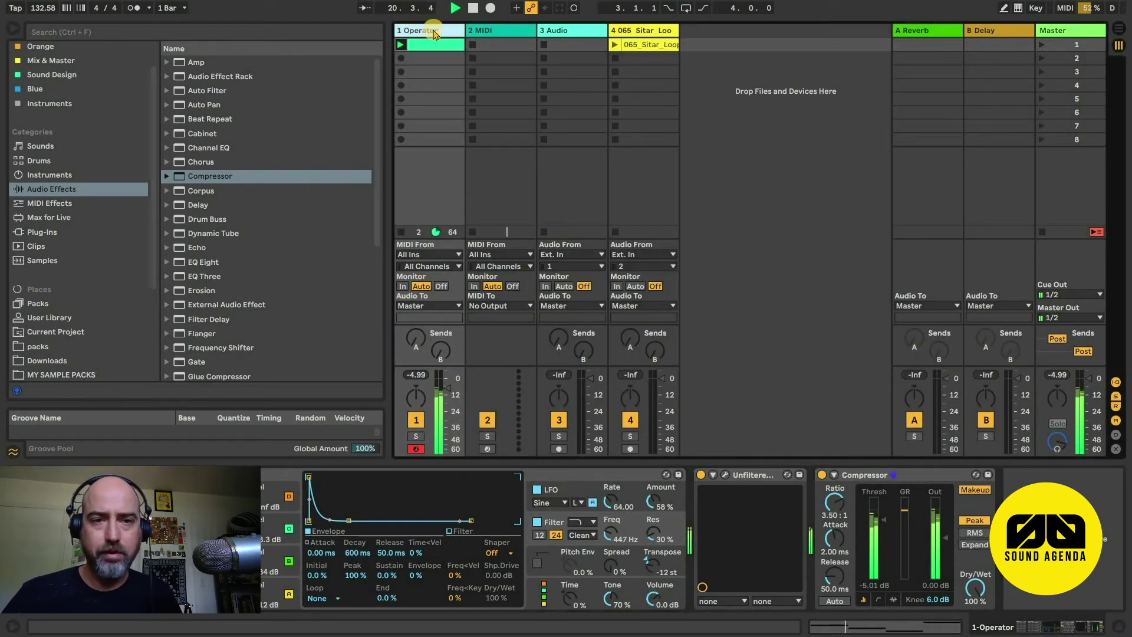
Step: Freeze the 1 Operator track and briefly play it back
{"action": "right_click", "coordinate": [431, 33]}
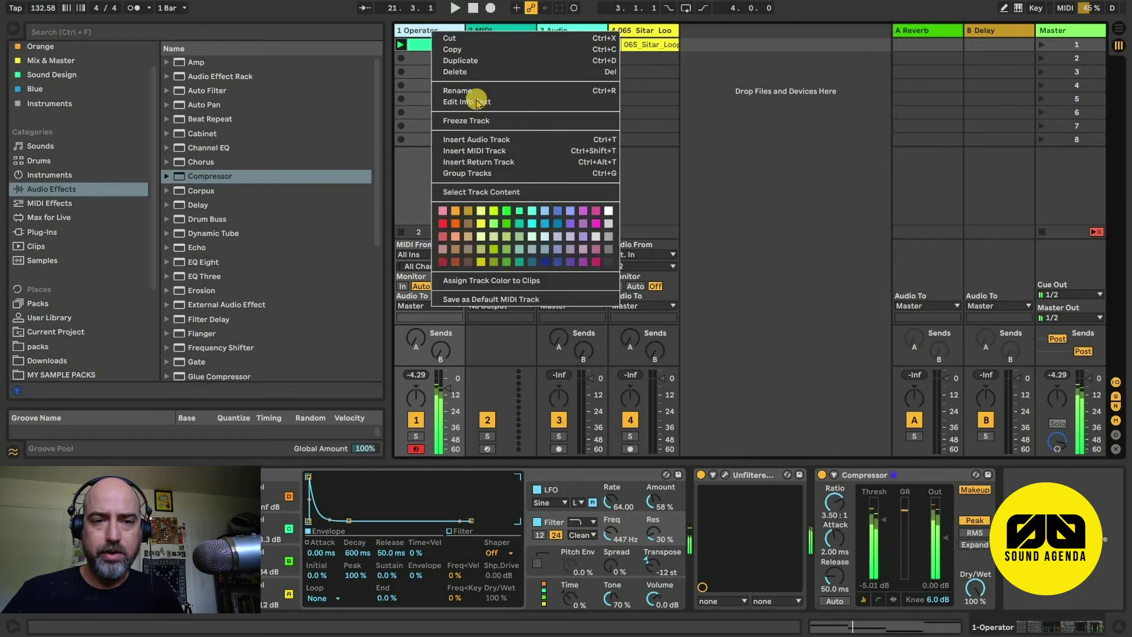
{"action": "left_click", "coordinate": [491, 120]}
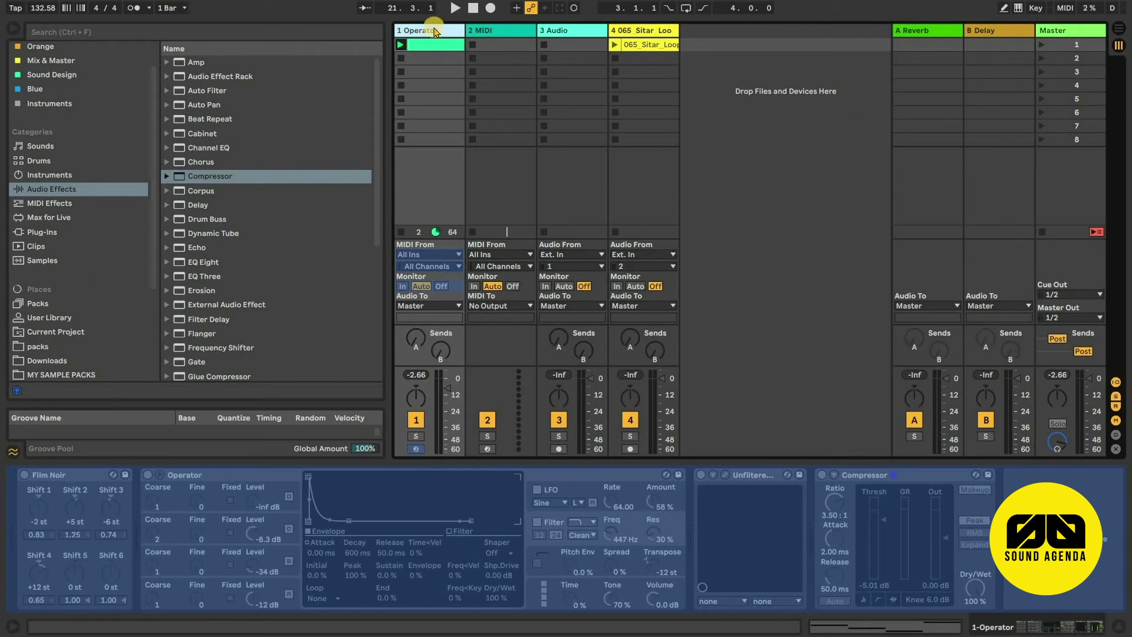
{"action": "key", "text": "space"}
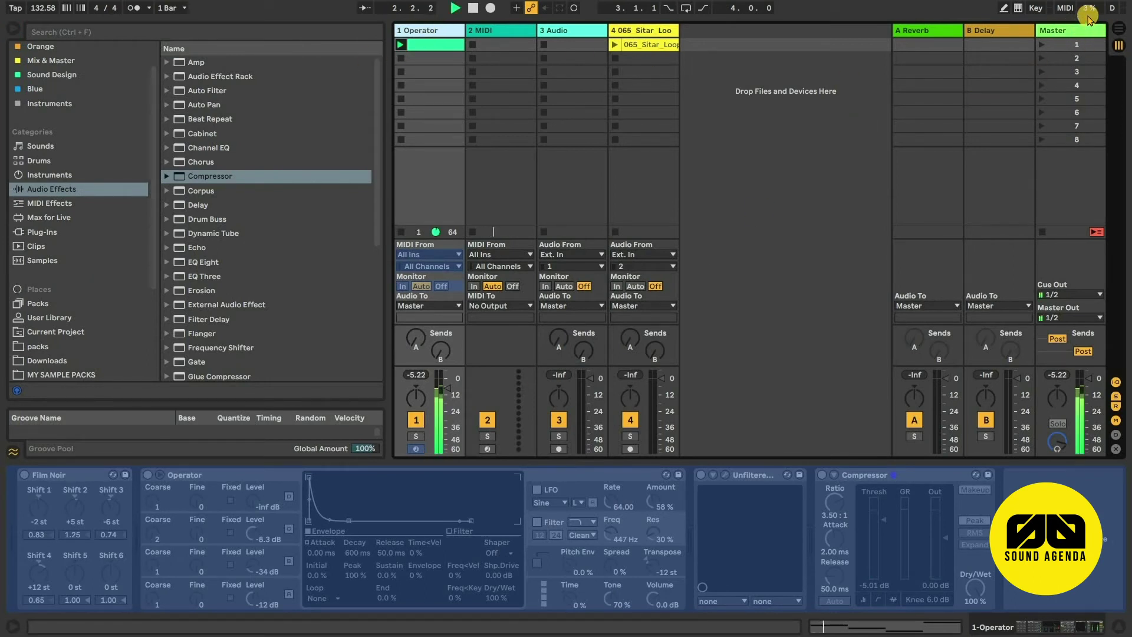
{"action": "left_click", "coordinate": [473, 76]}
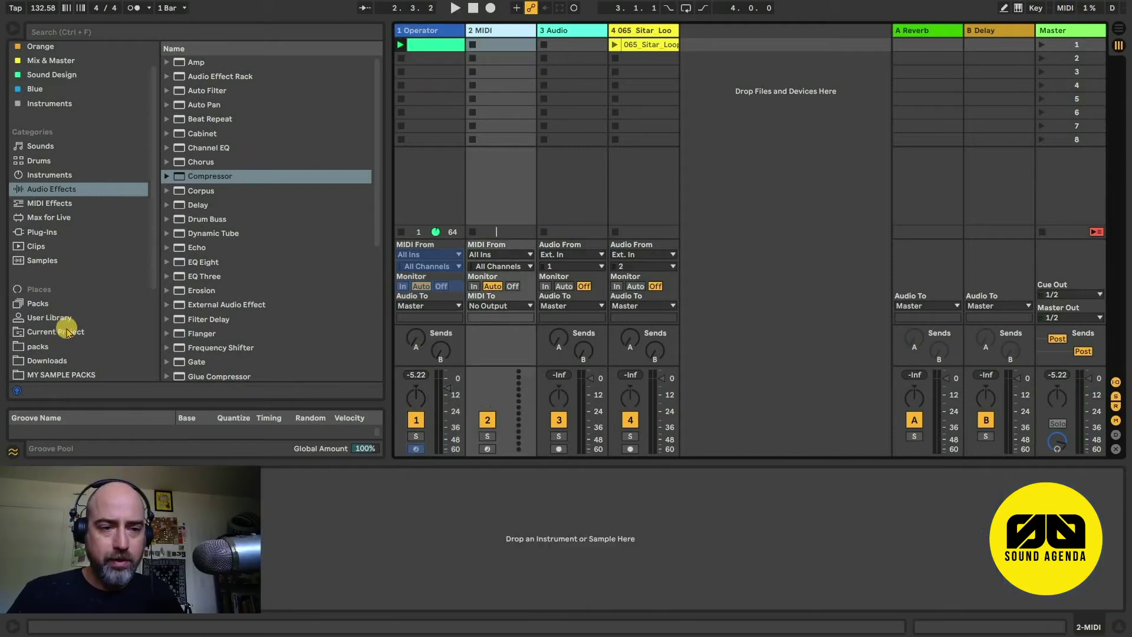
Step: Load the dd2_140 drum loop from the Dark Dub 2 drum_loops folder in packs into the first slot of track 3
{"action": "scroll", "coordinate": [97, 248], "scroll_direction": "up", "scroll_amount": 2}
{"action": "scroll", "coordinate": [71, 277], "scroll_direction": "down", "scroll_amount": 6}
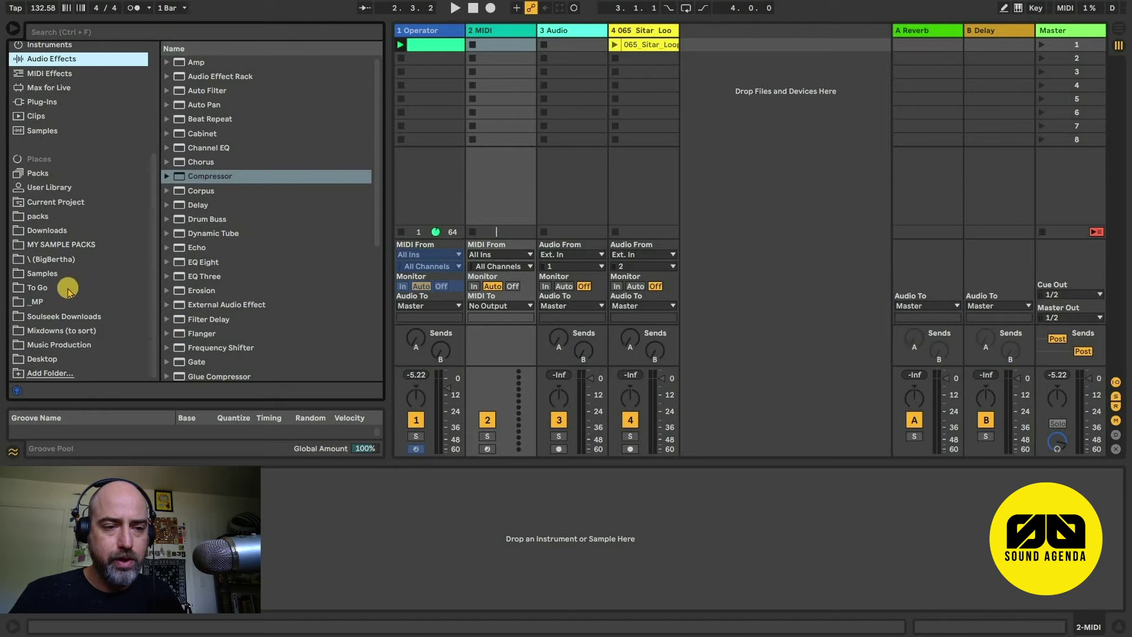
{"action": "left_click", "coordinate": [66, 217]}
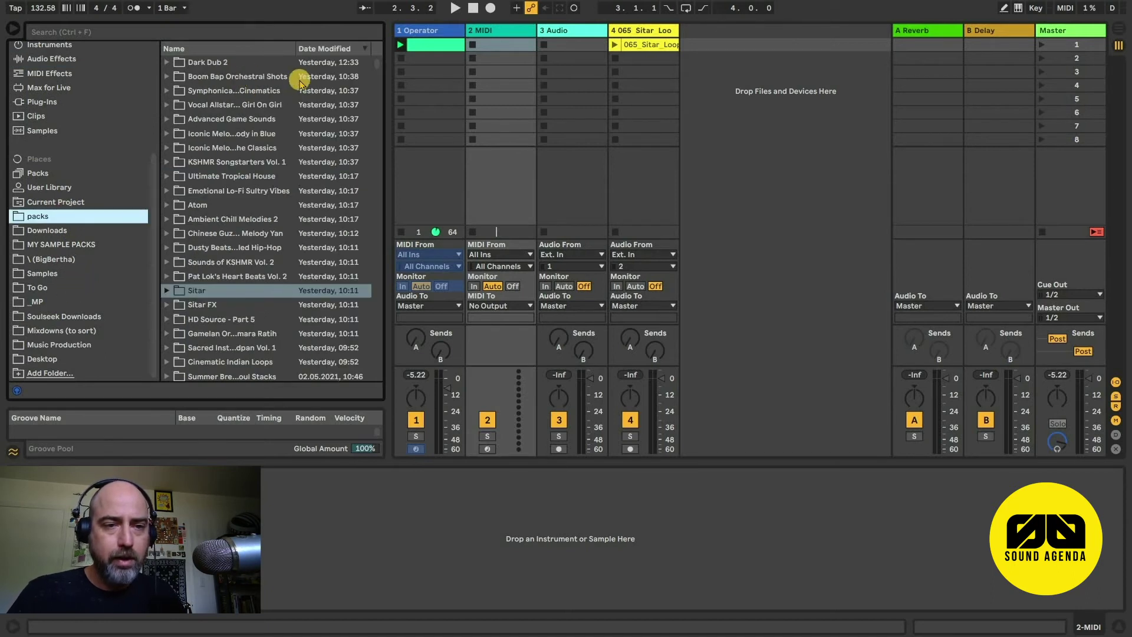
{"action": "left_click", "coordinate": [243, 64]}
{"action": "key", "text": "Right"}
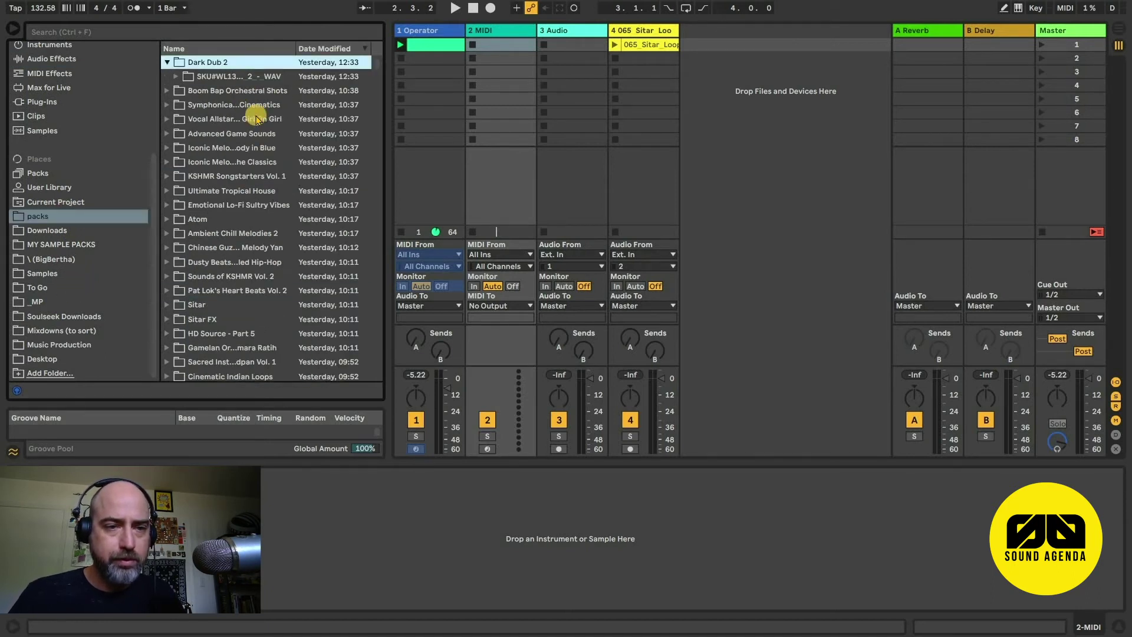
{"action": "key", "text": "Down"}
{"action": "key", "text": "Right"}
{"action": "key", "text": "Down"}
{"action": "key", "text": "Right"}
{"action": "key", "text": "Down"}
{"action": "key", "text": "Right"}
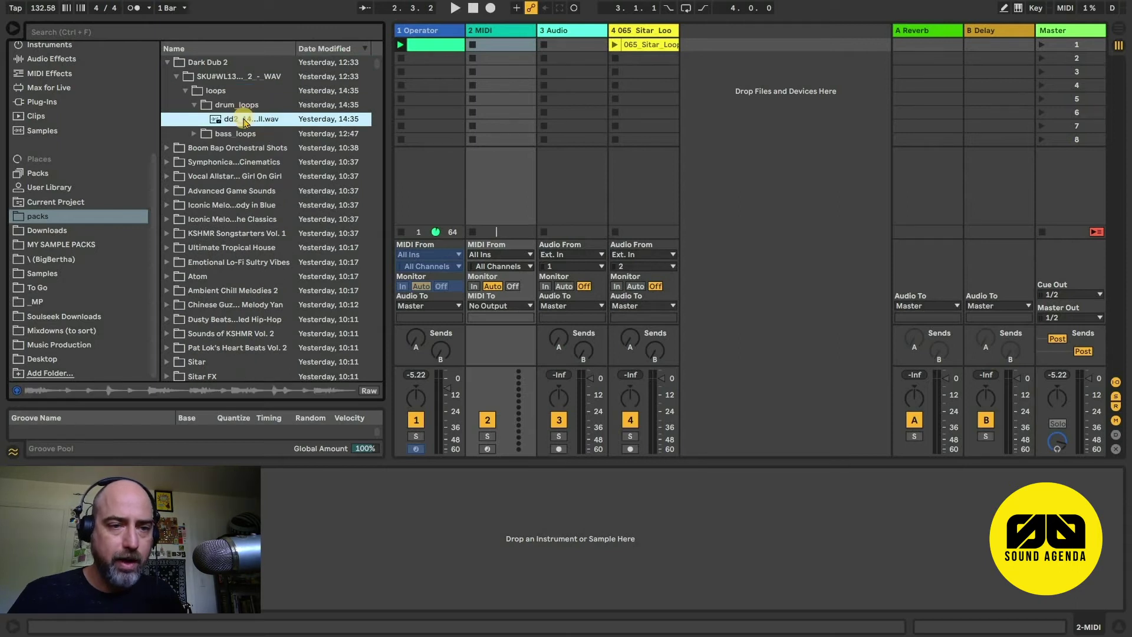
{"action": "left_click_drag", "start_coordinate": [233, 118], "coordinate": [547, 52]}
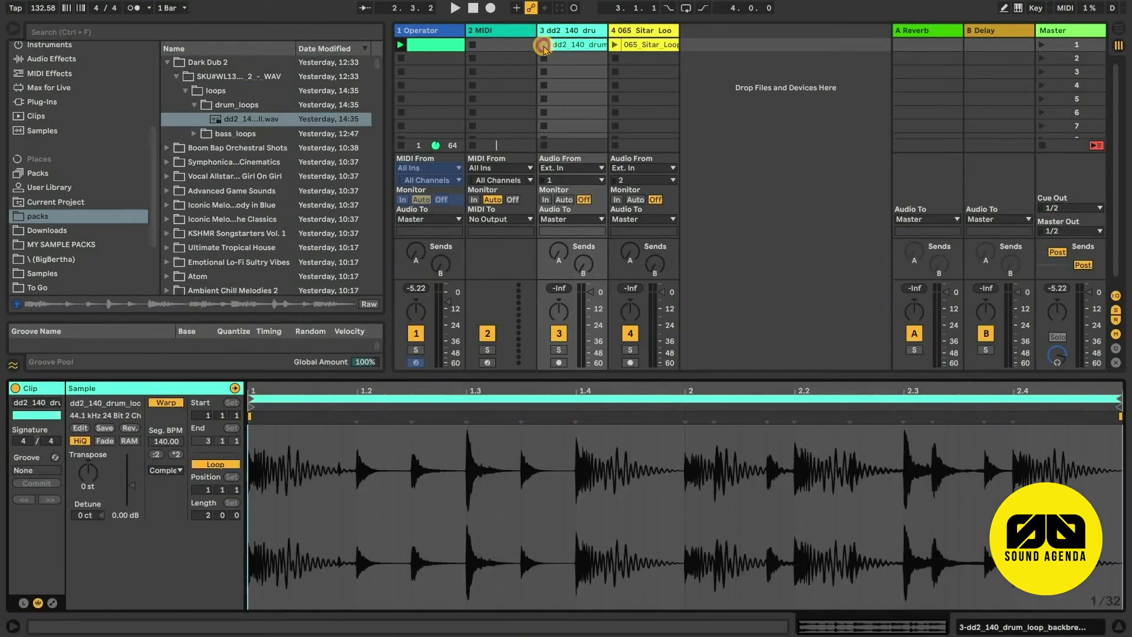
Step: Launch the drum loop with the Operator track muted, and set its warp mode to Beats with a transient envelope of 26
{"action": "left_click", "coordinate": [543, 46]}
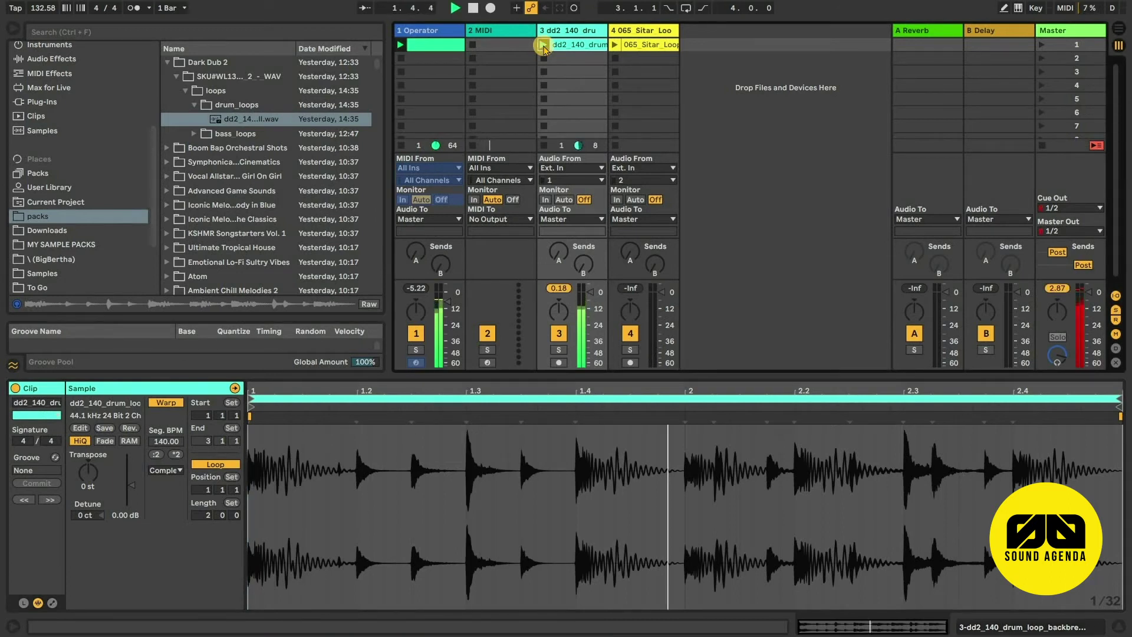
{"action": "left_click", "coordinate": [416, 334]}
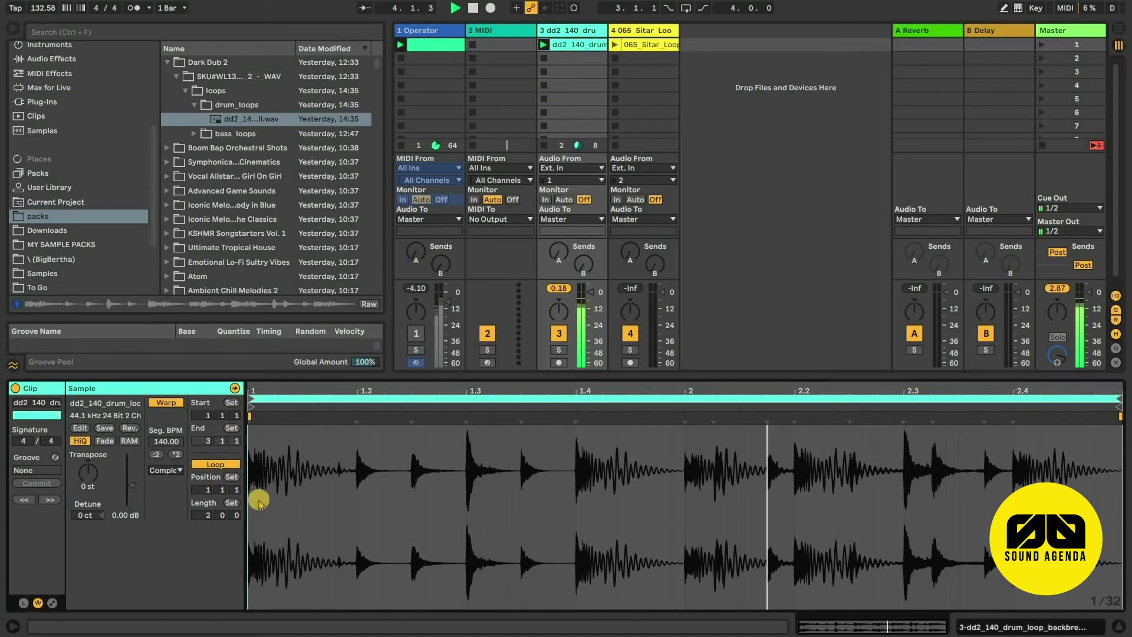
{"action": "left_click", "coordinate": [166, 470]}
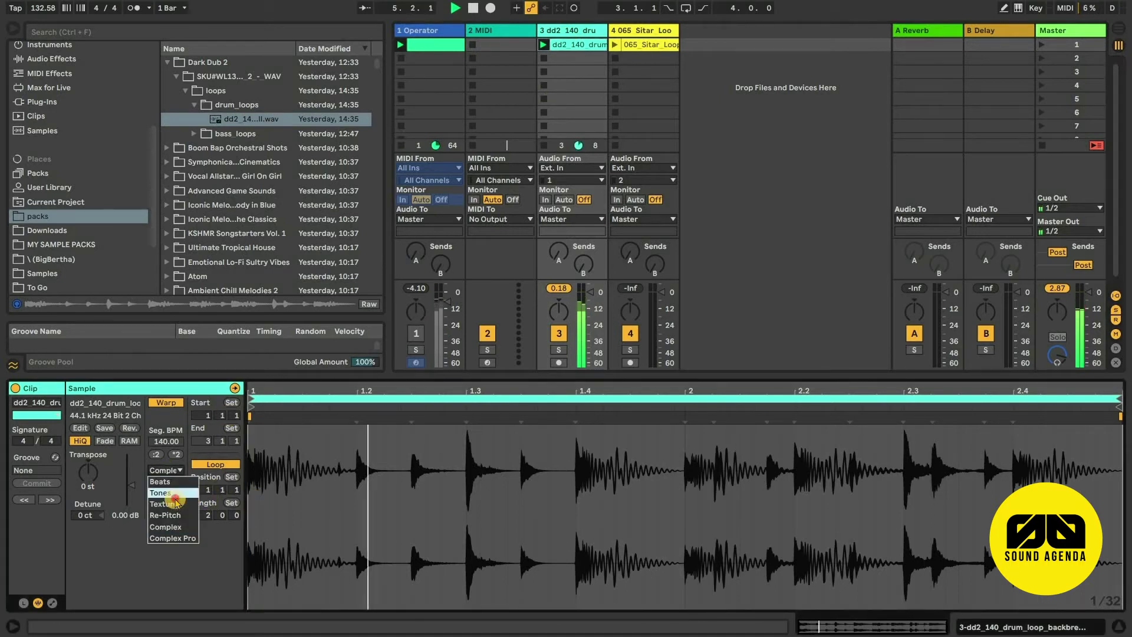
{"action": "left_click", "coordinate": [168, 482]}
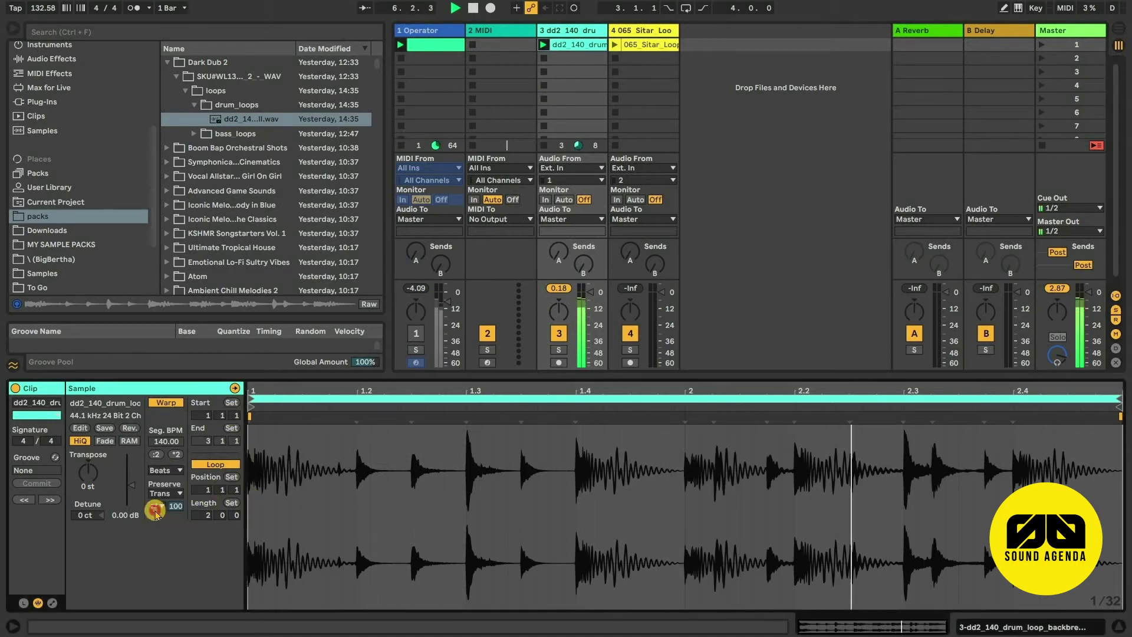
{"action": "left_click_drag", "start_coordinate": [176, 506], "coordinate": [177, 506]}
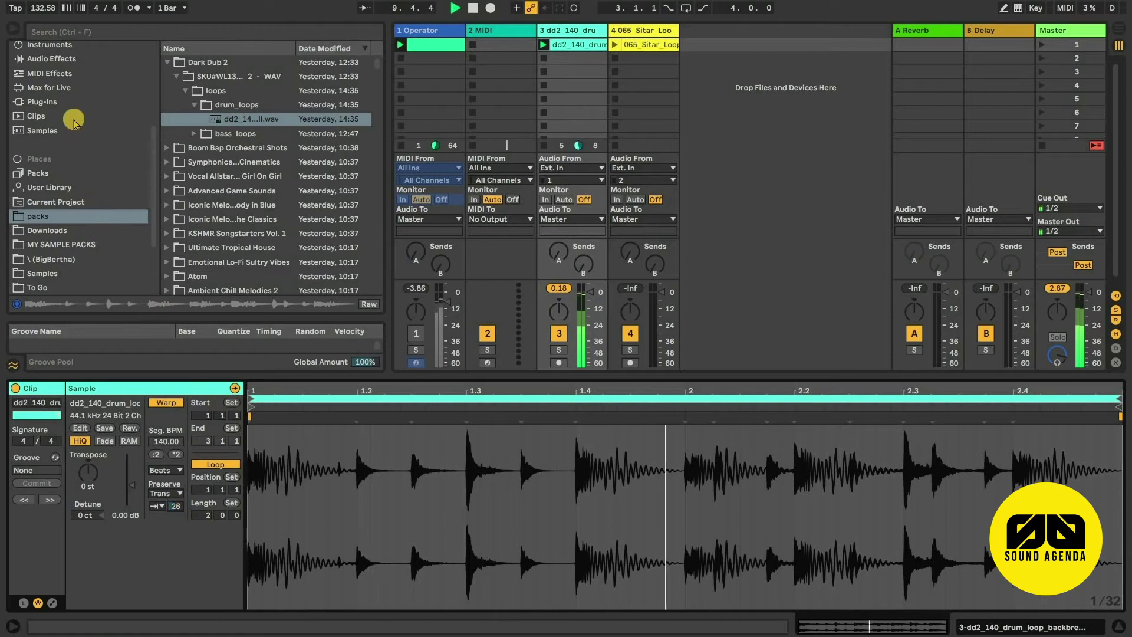
Step: Add Drum Buss to the drum loop track and set its Boom to 74 % at 58.2 Hz
{"action": "scroll", "coordinate": [69, 140], "scroll_direction": "up", "scroll_amount": 3}
{"action": "left_click", "coordinate": [69, 147]}
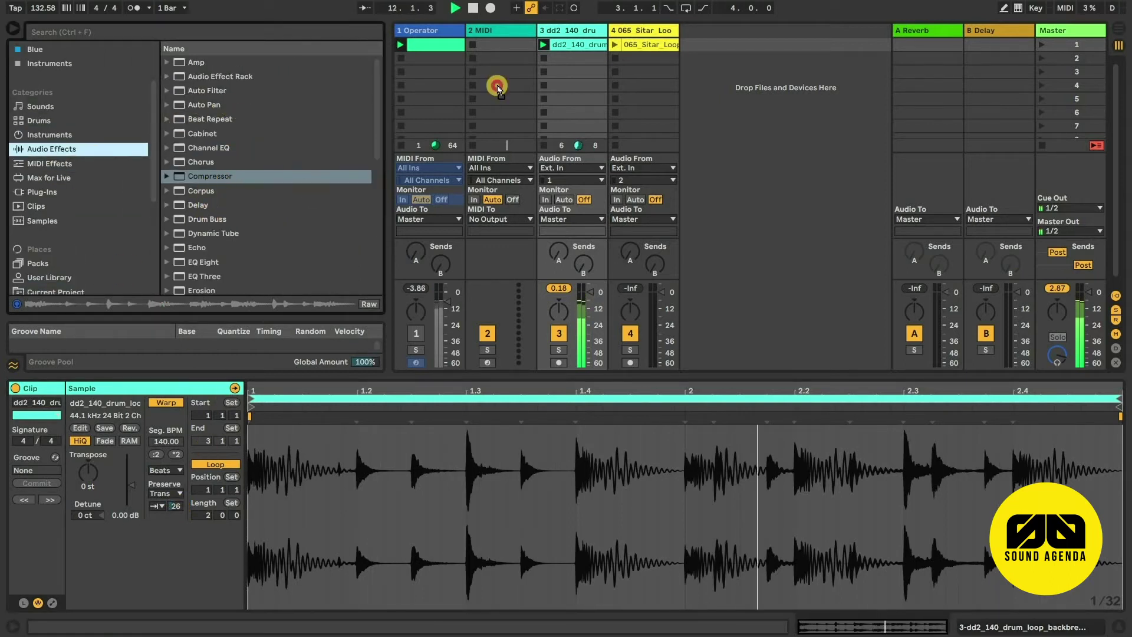
{"action": "left_click_drag", "start_coordinate": [497, 86], "coordinate": [548, 50]}
{"action": "key", "text": "Return"}
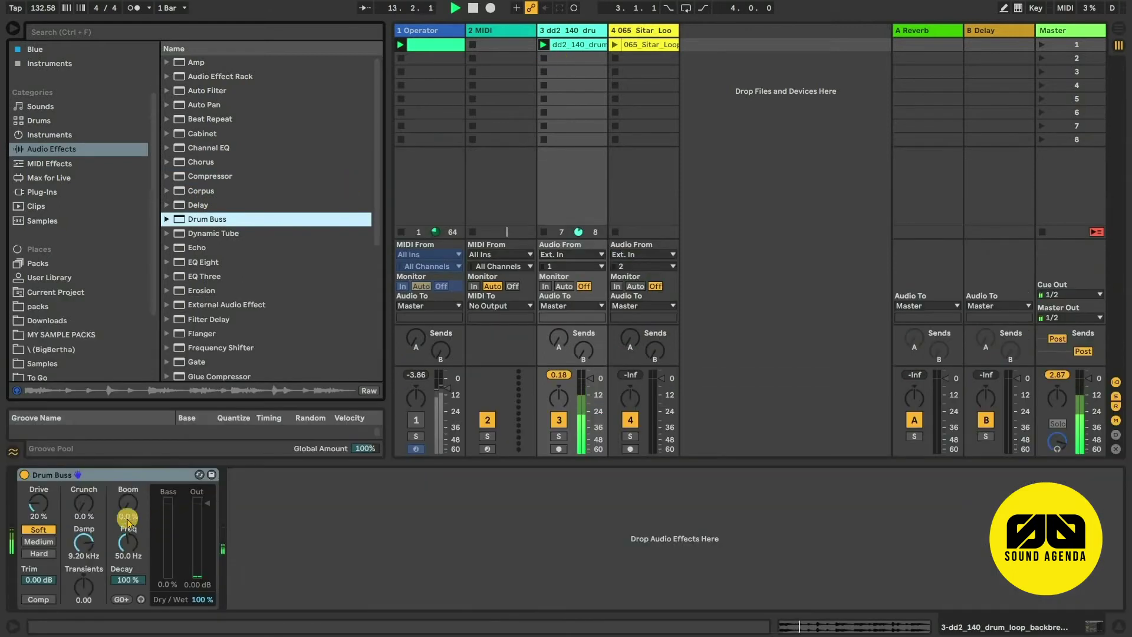
{"action": "left_click_drag", "start_coordinate": [130, 499], "coordinate": [130, 499]}
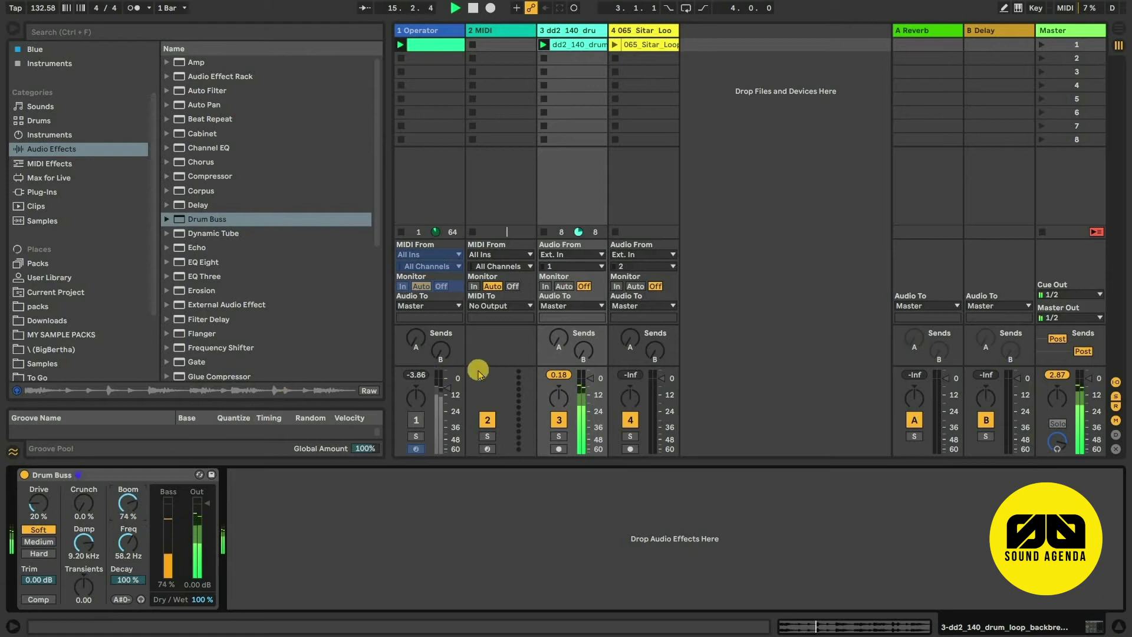
Step: Briefly unmute the Operator track to hear it with the drums, and set the Drum Buss Boom to 63 %
{"action": "left_click", "coordinate": [414, 421]}
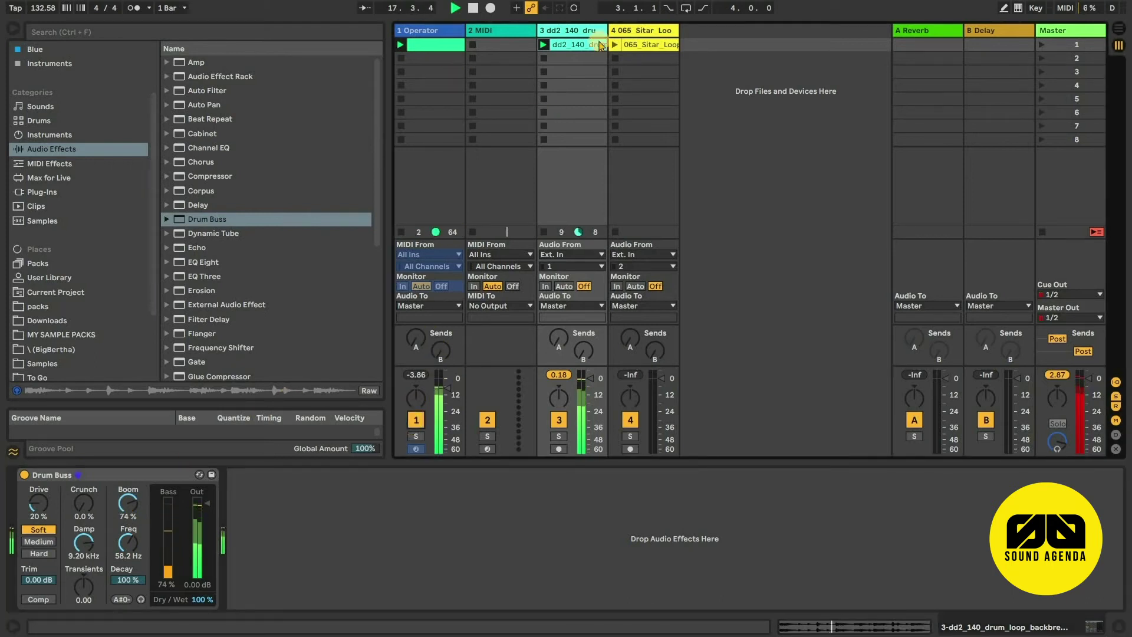
{"action": "key", "text": "F1"}
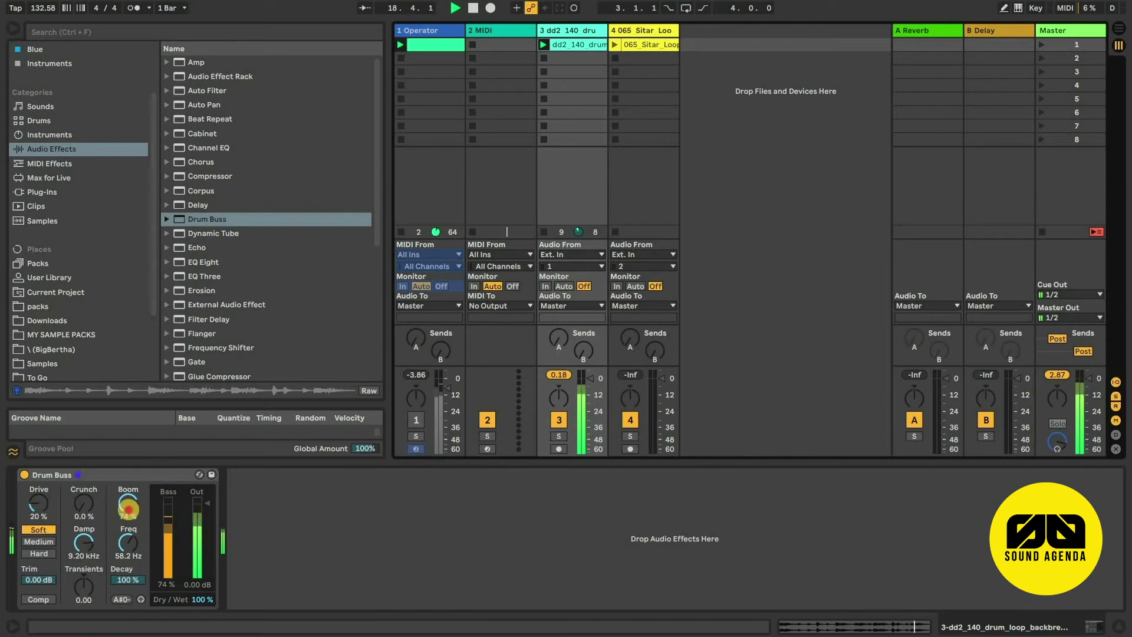
{"action": "left_click_drag", "start_coordinate": [128, 508], "coordinate": [128, 515]}
Step: Add the Unfiltered Audio Silo plug-in after Drum Buss on the drum loop track
{"action": "left_click", "coordinate": [39, 193]}
{"action": "left_click", "coordinate": [230, 302]}
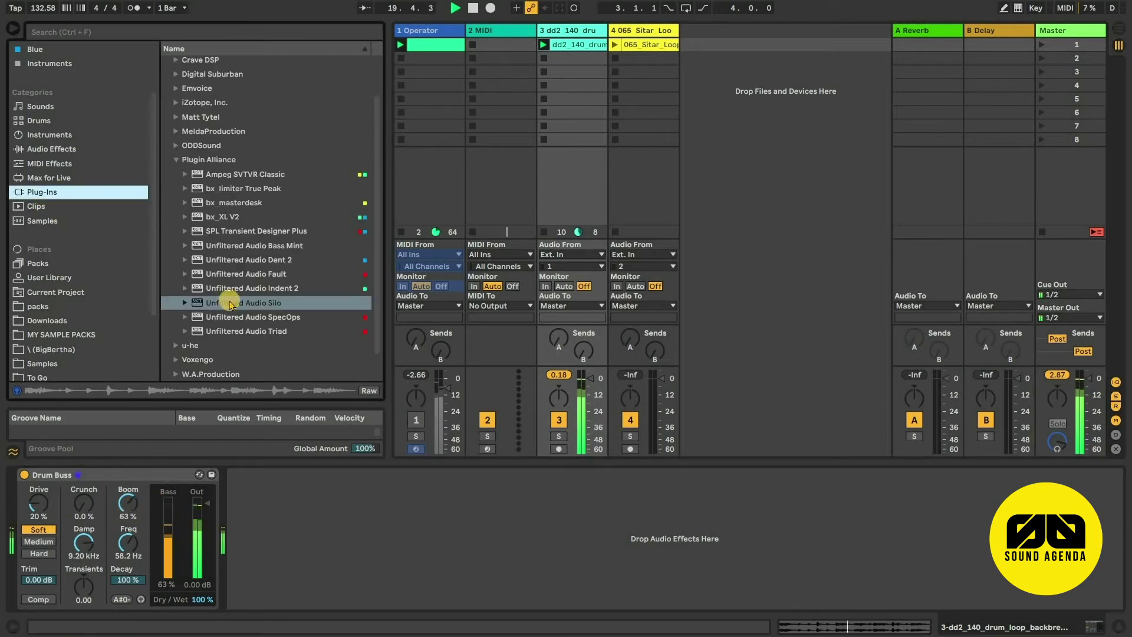
{"action": "left_click_drag", "start_coordinate": [353, 256], "coordinate": [564, 87]}
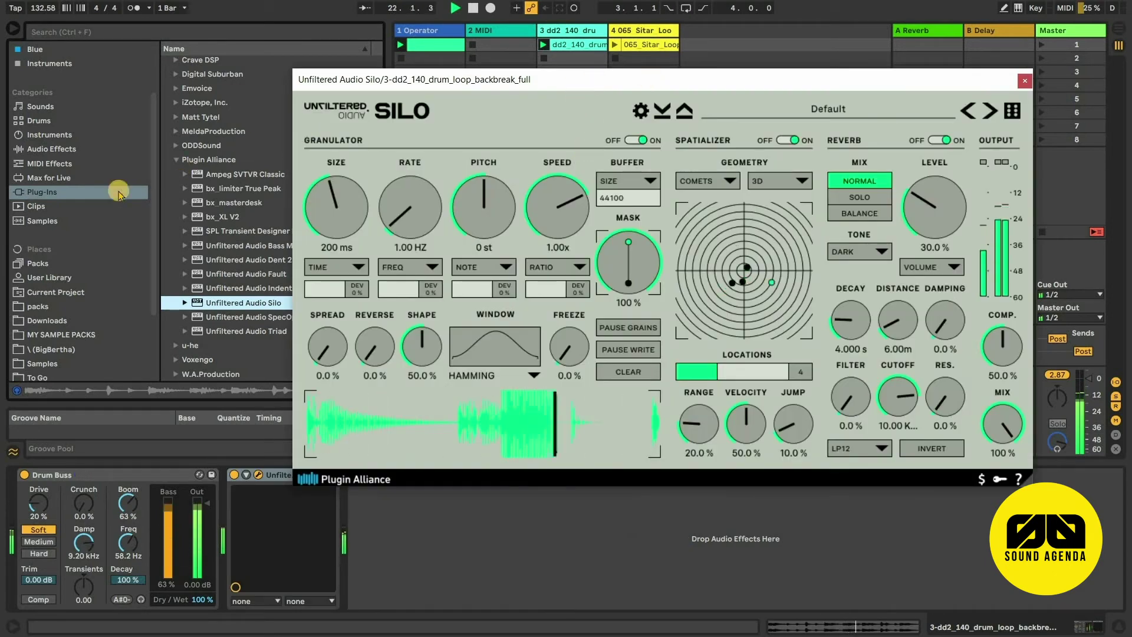
Step: Add a Compressor after Silo on the drum loop track and set its threshold to -18.7 dB
{"action": "left_click", "coordinate": [52, 148]}
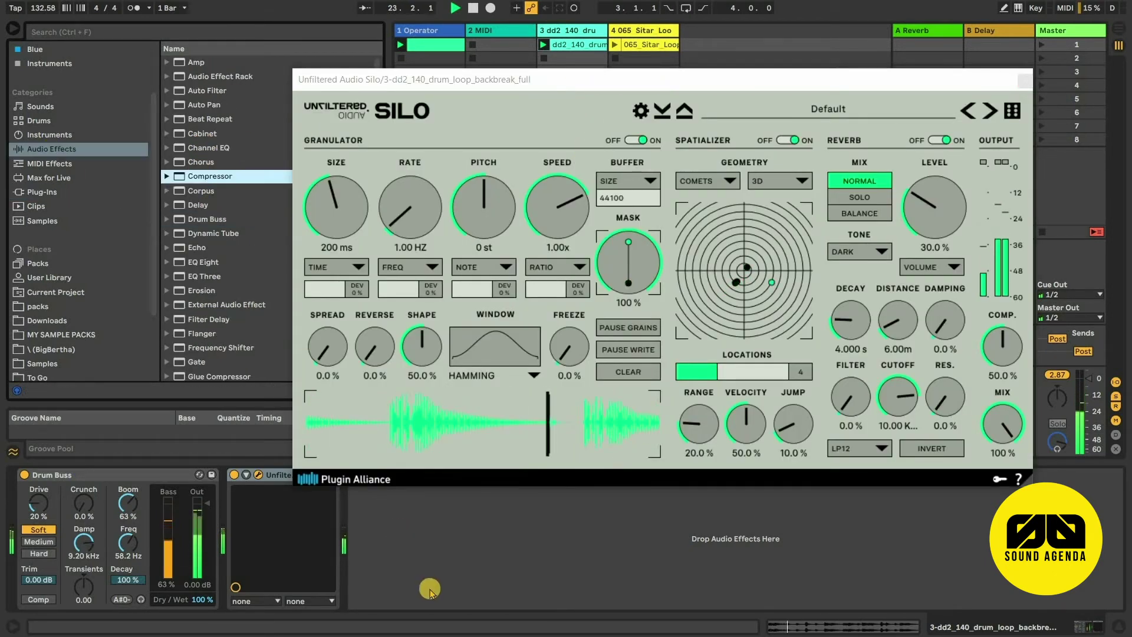
{"action": "left_click_drag", "start_coordinate": [430, 592], "coordinate": [424, 552]}
{"action": "left_click", "coordinate": [413, 549]}
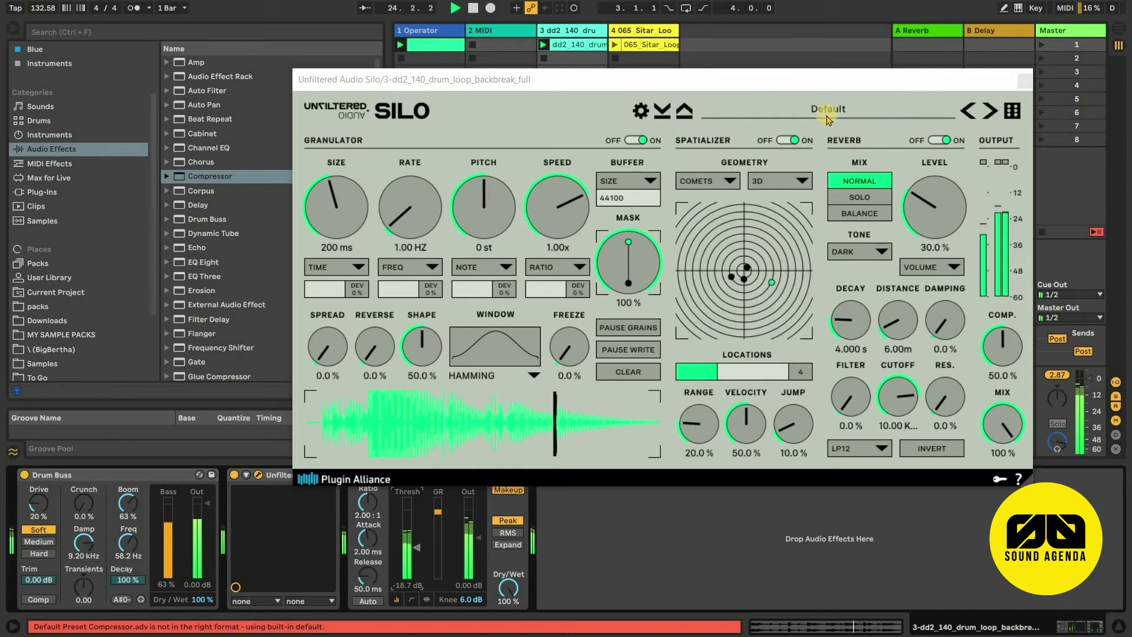
Step: Load Silo's Vostok Playground preset on the drum loop, then stop and restart playback
{"action": "left_click", "coordinate": [968, 112]}
{"action": "key", "text": "space"}
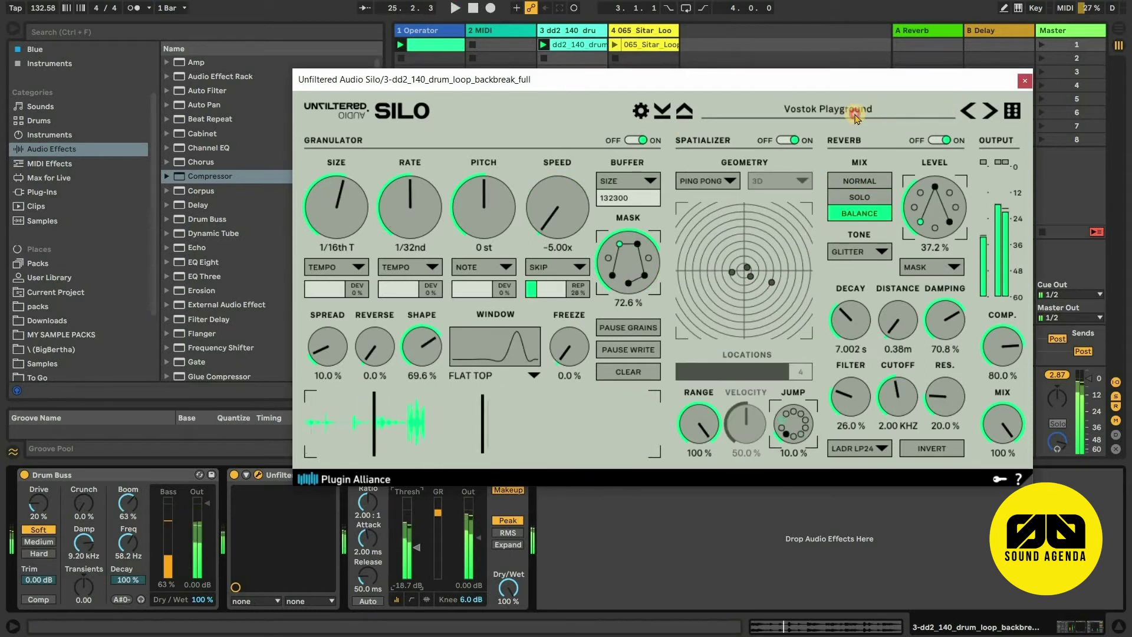
{"action": "left_click", "coordinate": [765, 87]}
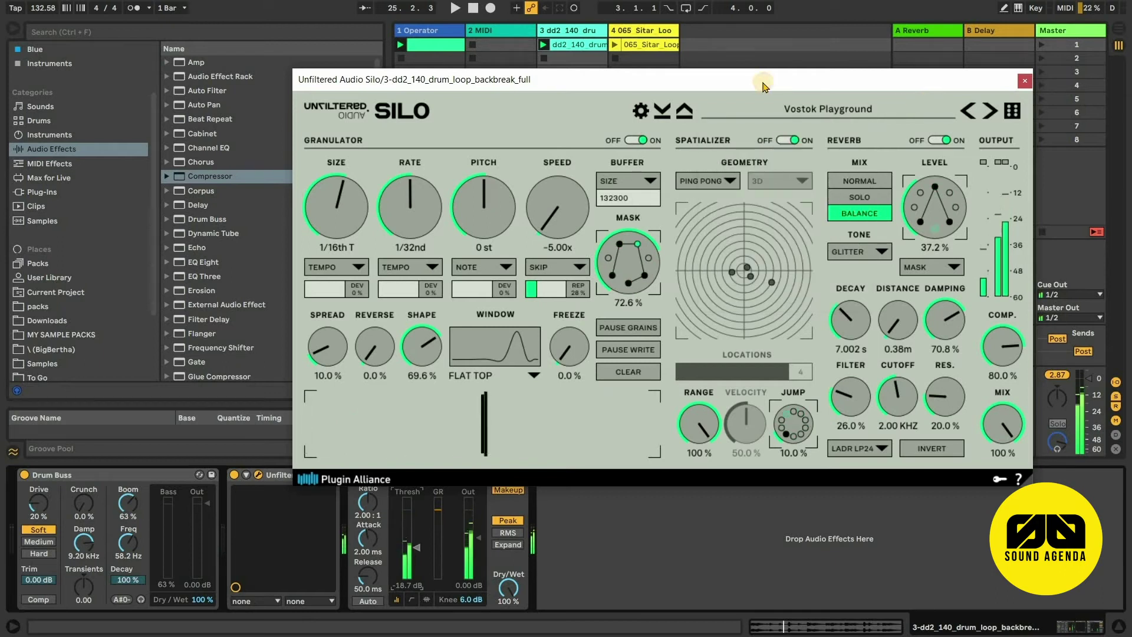
{"action": "key", "text": "space"}
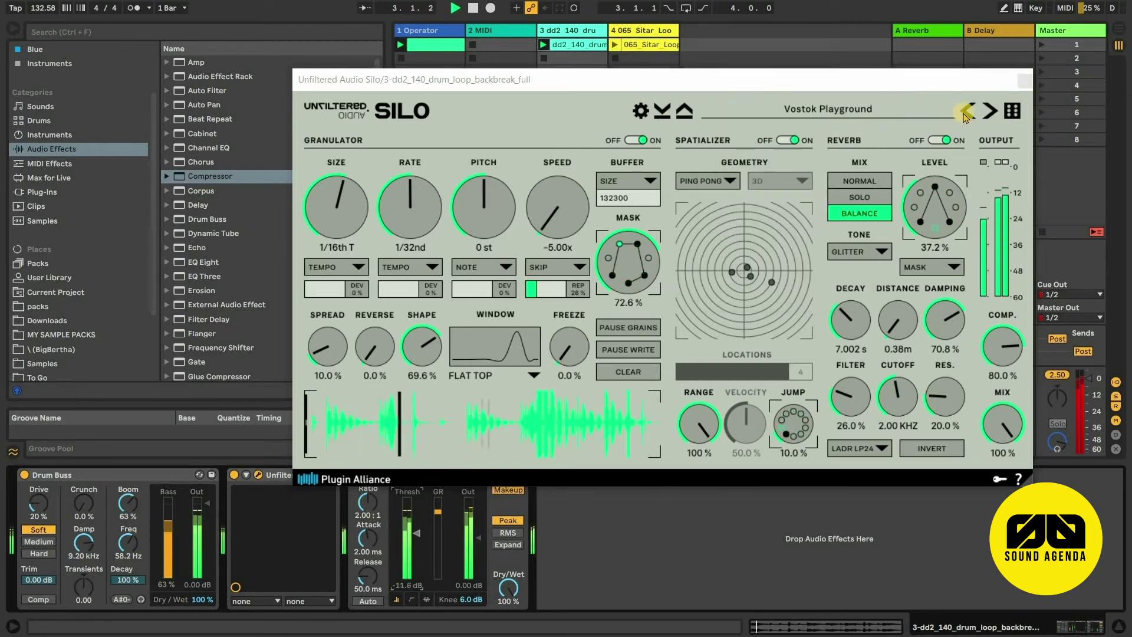
Step: Try Granulator settings of Size 1/256th T, Rate 1/512th, Speed 0.15x and Pitch -23 st on the drum loop
{"action": "left_click_drag", "start_coordinate": [392, 223], "coordinate": [398, 272]}
{"action": "left_click_drag", "start_coordinate": [317, 282], "coordinate": [318, 266]}
{"action": "left_click_drag", "start_coordinate": [429, 213], "coordinate": [410, 68]}
{"action": "left_click_drag", "start_coordinate": [556, 207], "coordinate": [556, 59]}
{"action": "left_click_drag", "start_coordinate": [497, 196], "coordinate": [471, 222]}
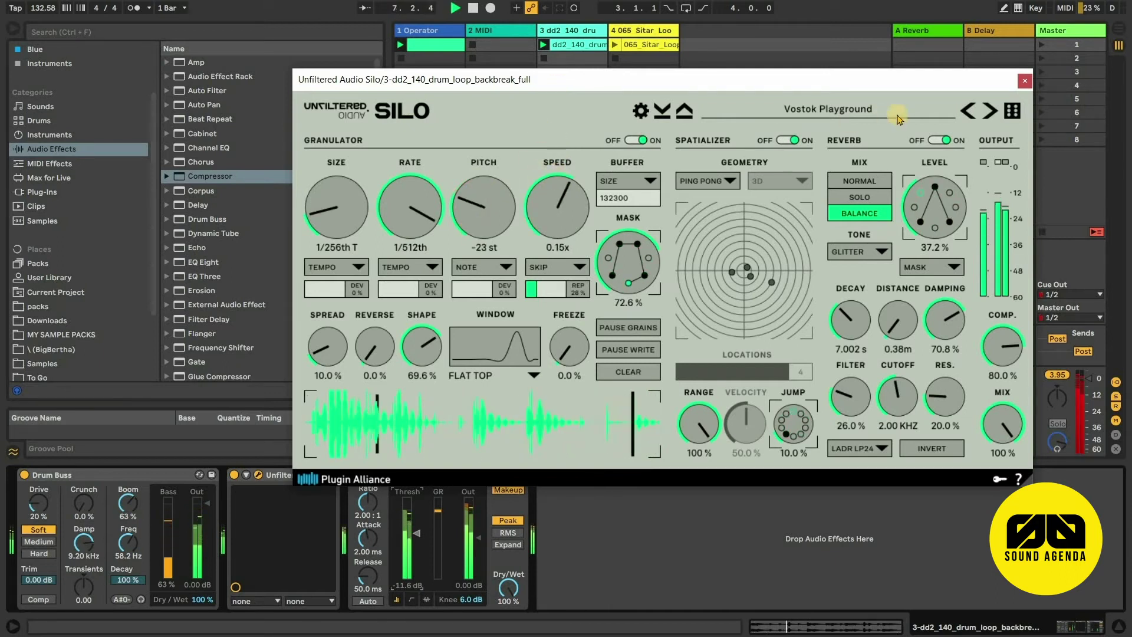
Step: Audition Silo's Voice in the Signal and Viceroy presets on the drums and move the plugin window off the track 1 mixer controls
{"action": "left_click", "coordinate": [967, 110]}
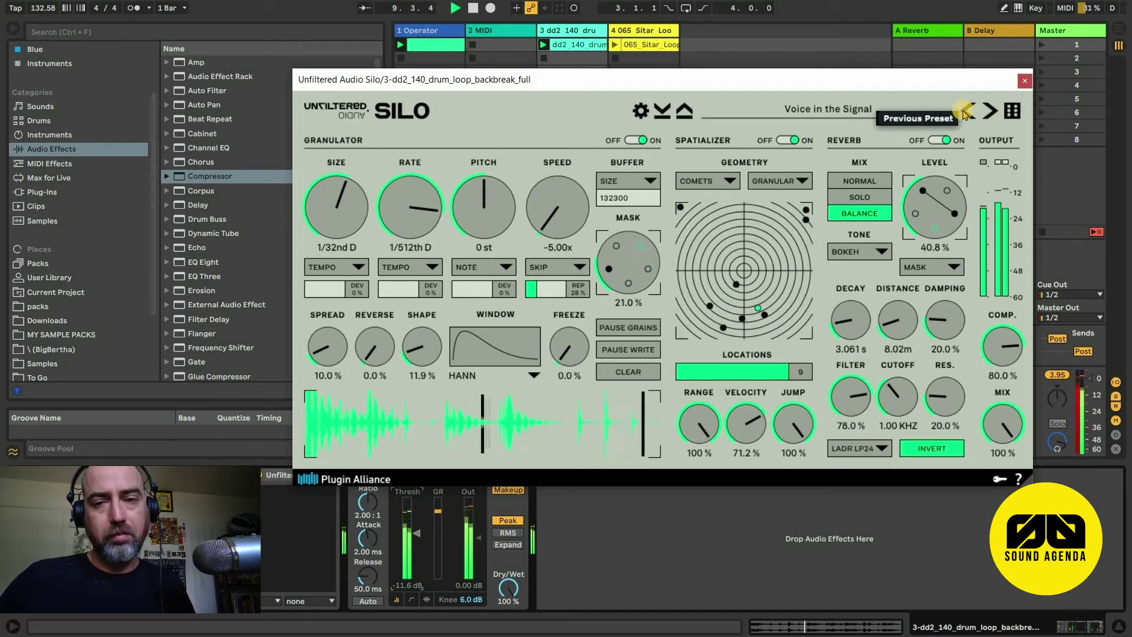
{"action": "left_click", "coordinate": [966, 112]}
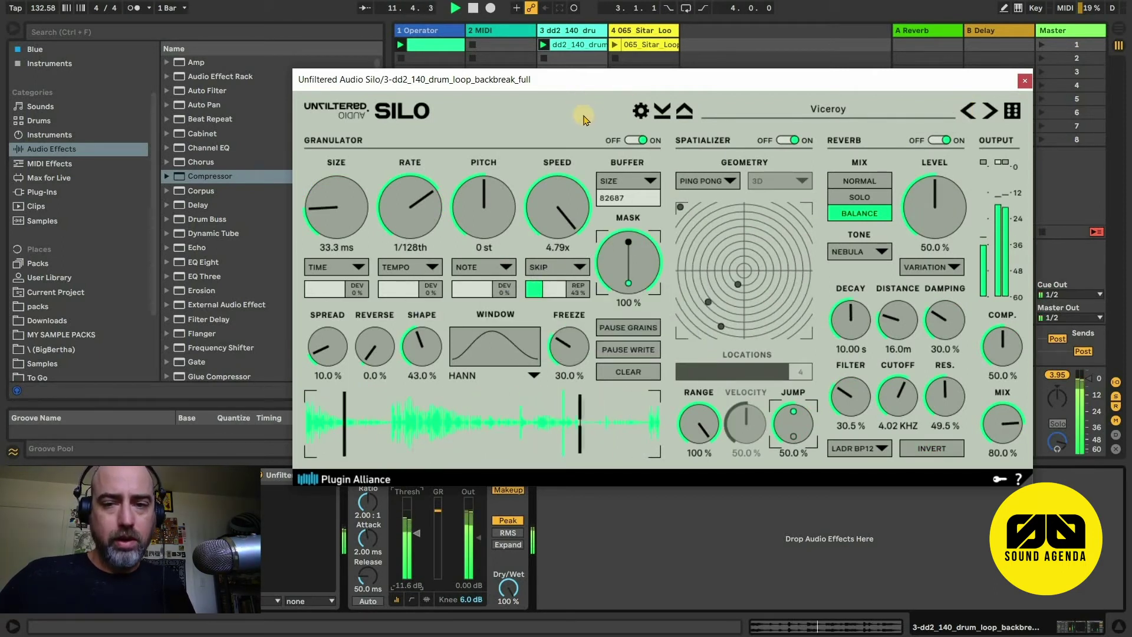
{"action": "left_click_drag", "start_coordinate": [746, 79], "coordinate": [1012, 36]}
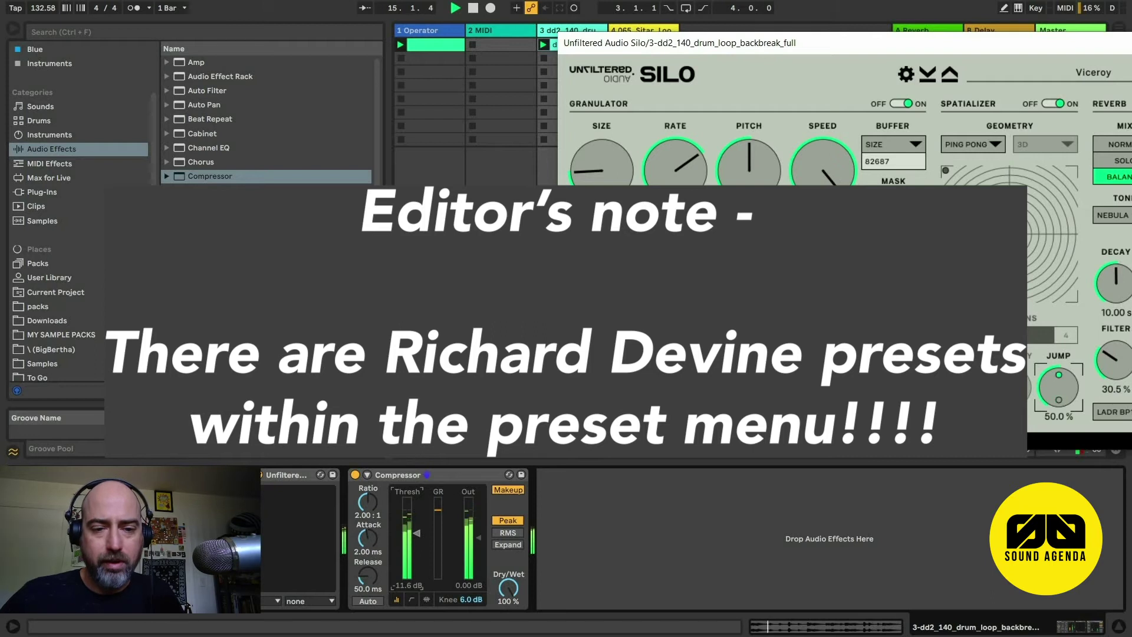
Step: Unmute the Operator track and restart playback together with the drum loop, with the computer MIDI keyboard enabled
{"action": "left_click", "coordinate": [548, 389]}
{"action": "key", "text": "space"}
{"action": "key", "text": "m"}
{"action": "left_click", "coordinate": [412, 421]}
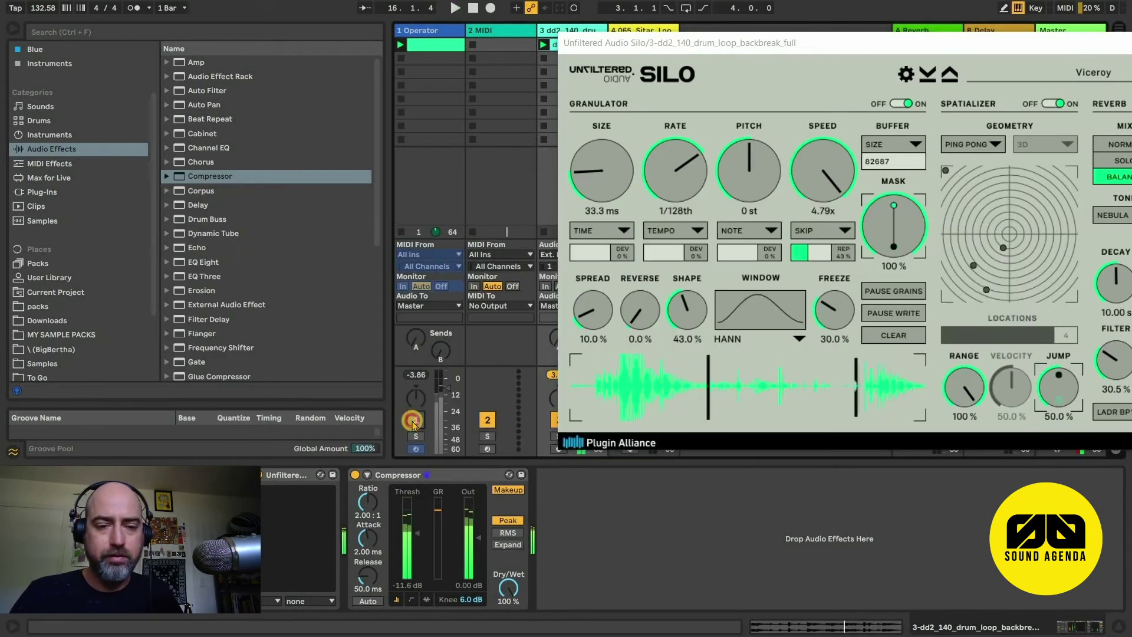
{"action": "left_click", "coordinate": [412, 421]}
{"action": "key", "text": "space"}
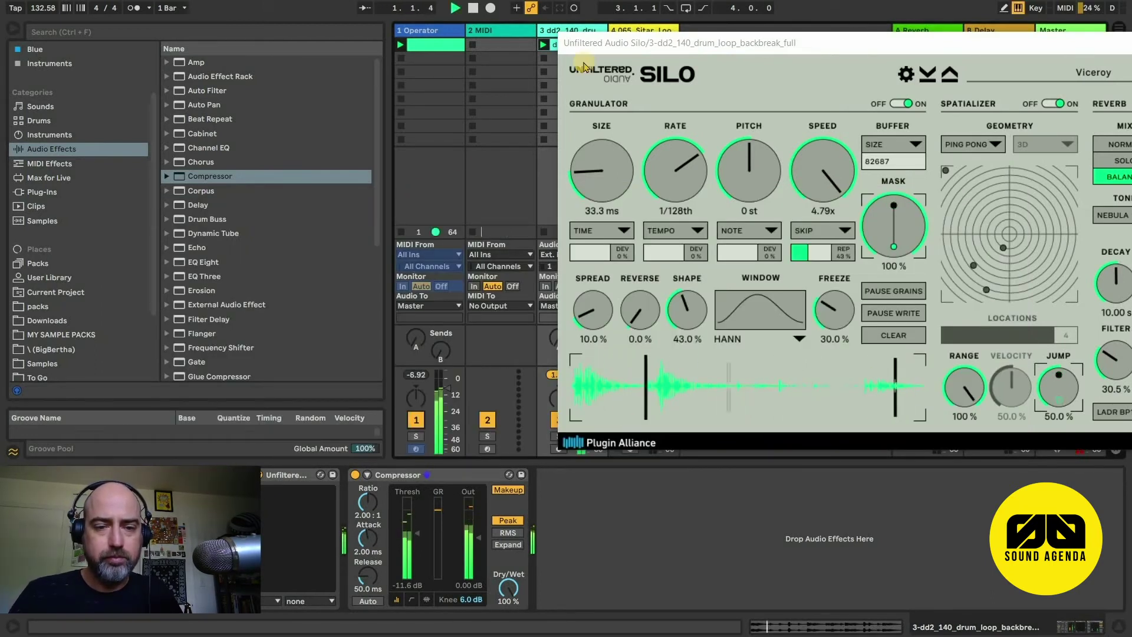
Step: Move the Silo window clear of the track 1 mixer controls and set the Operator track's volume to -9.0 dB
{"action": "left_click_drag", "start_coordinate": [574, 41], "coordinate": [586, 145]}
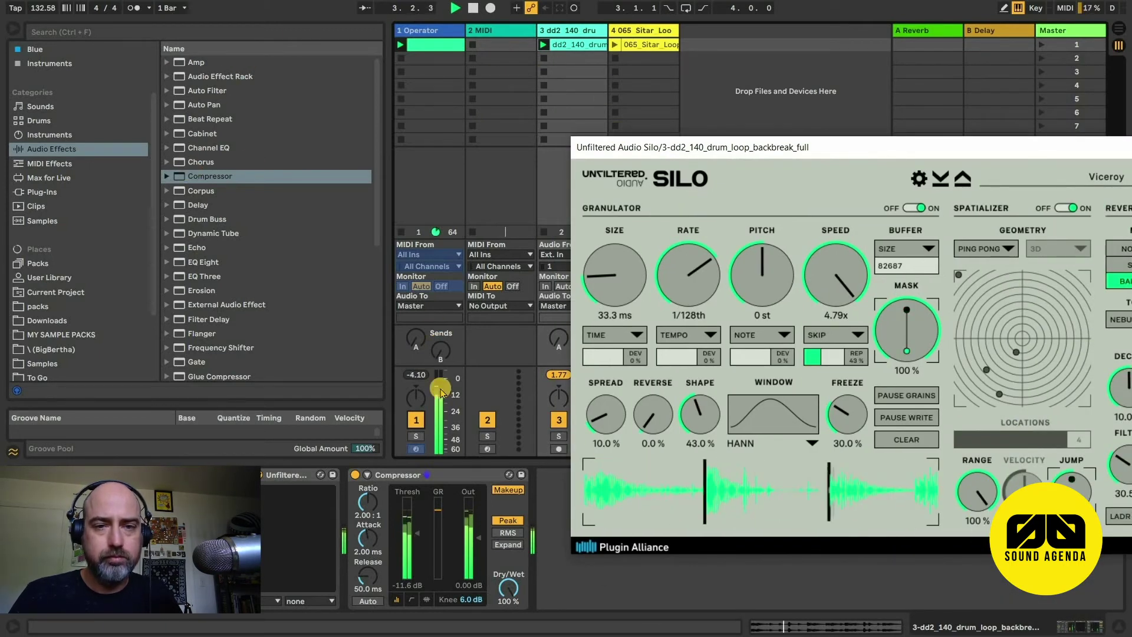
{"action": "left_click_drag", "start_coordinate": [442, 394], "coordinate": [442, 389]}
{"action": "left_click", "coordinate": [204, 175]}
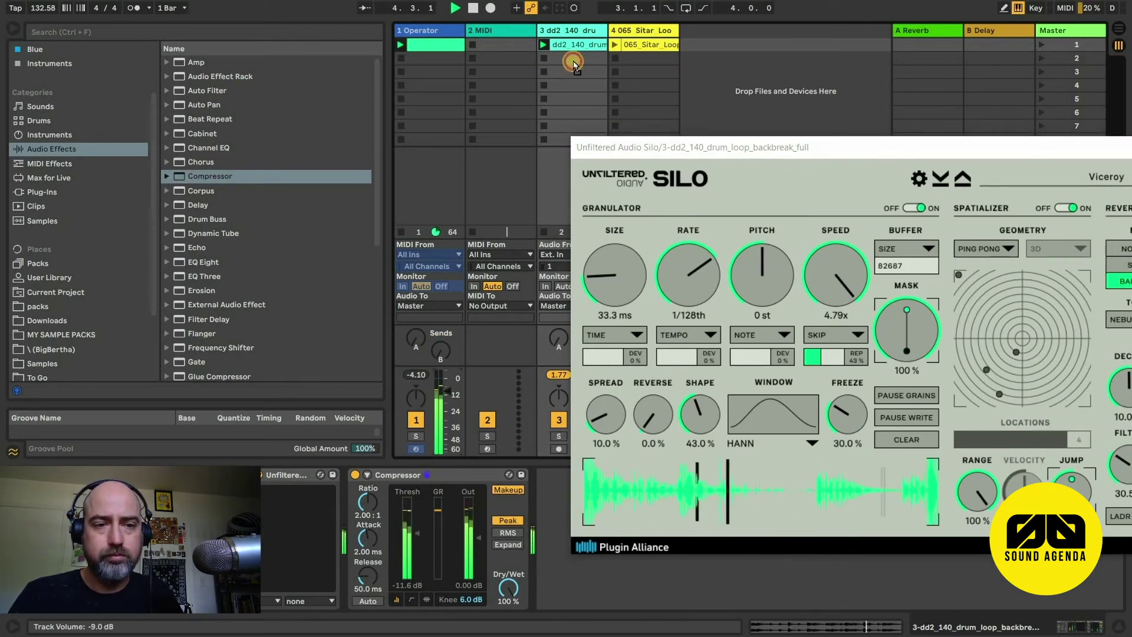
{"action": "key", "text": "Return"}
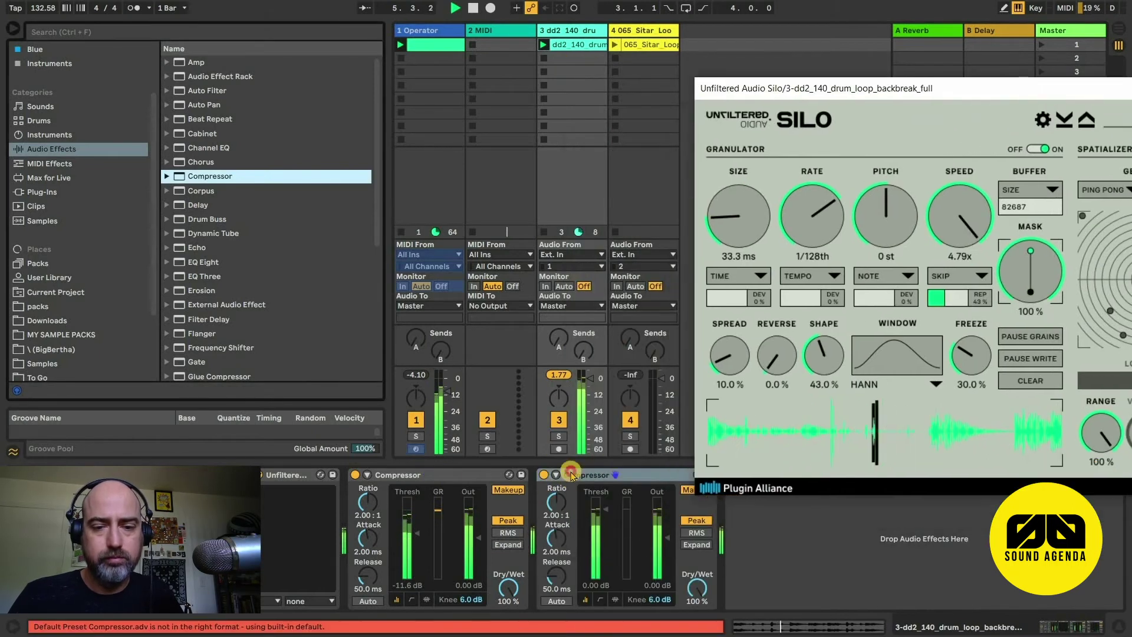
{"action": "key", "text": "Delete"}
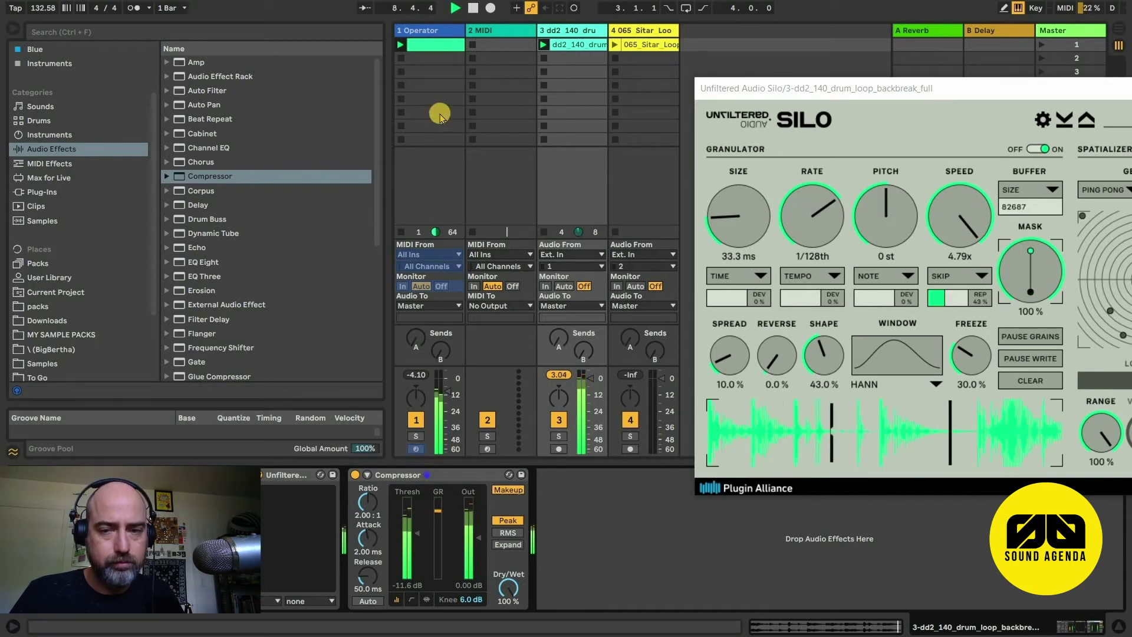
Step: Stop playback, mute the Operator track and return the transport to the start
{"action": "left_click_drag", "start_coordinate": [714, 91], "coordinate": [412, 65]}
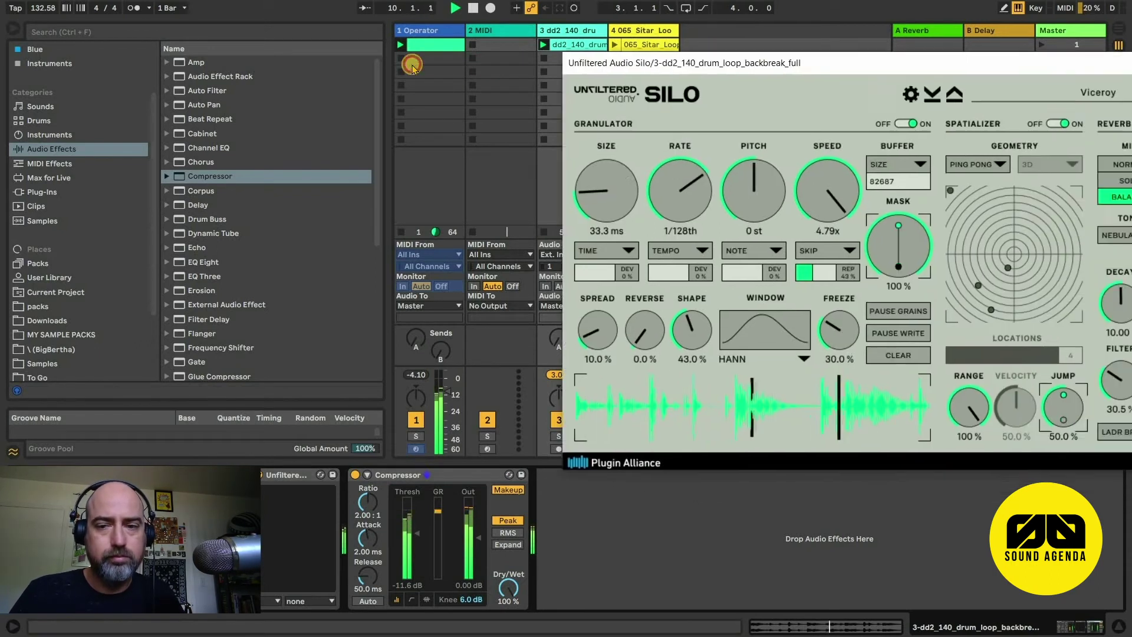
{"action": "key", "text": "space"}
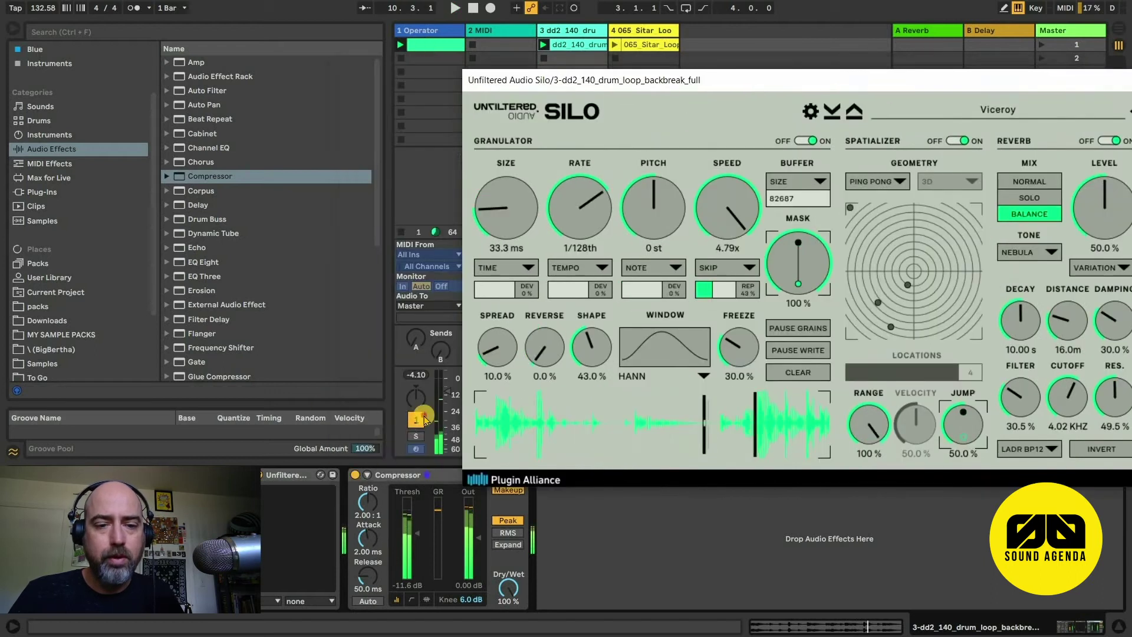
{"action": "left_click", "coordinate": [417, 418]}
{"action": "left_click", "coordinate": [473, 8]}
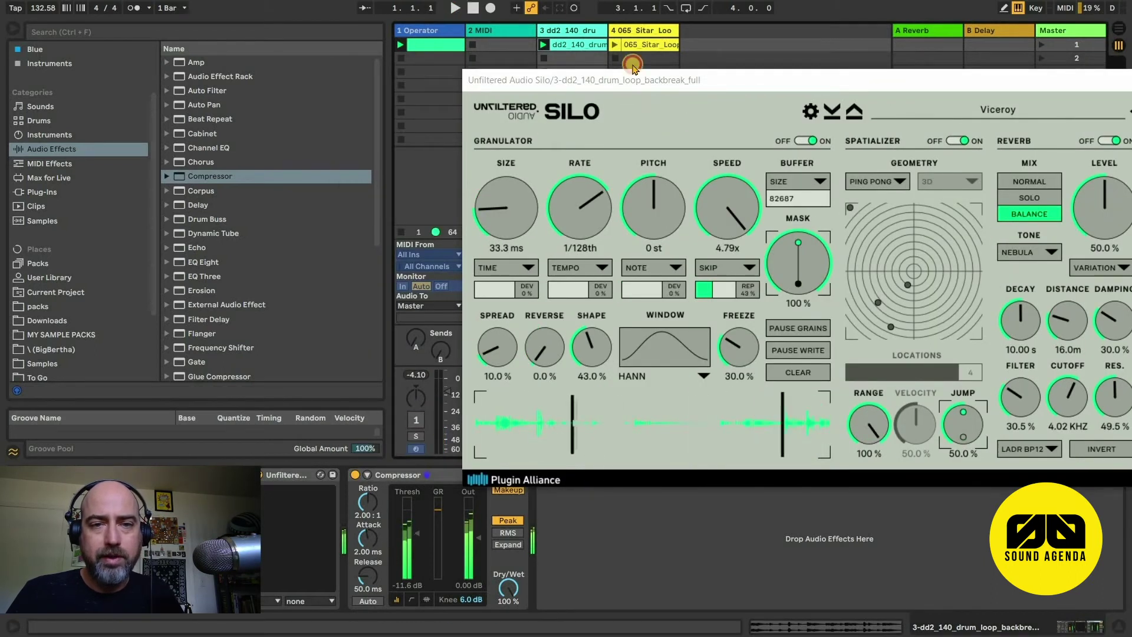
Step: Move Silo fully into view, switch its Spatializer off and restart the drum loop
{"action": "left_click_drag", "start_coordinate": [633, 70], "coordinate": [381, 100]}
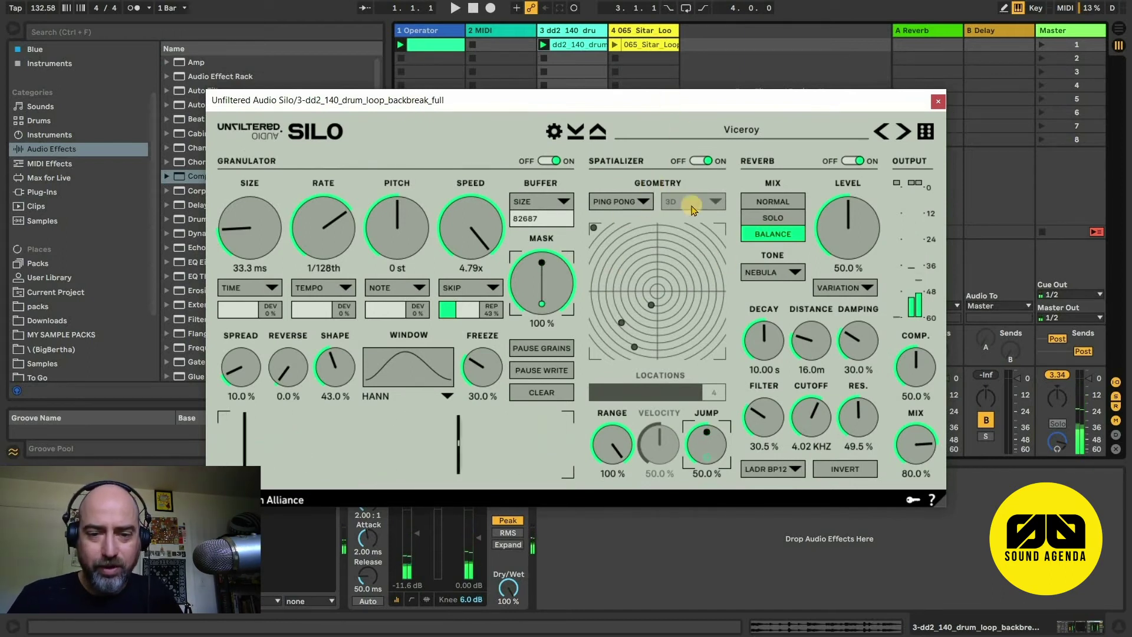
{"action": "left_click", "coordinate": [696, 162]}
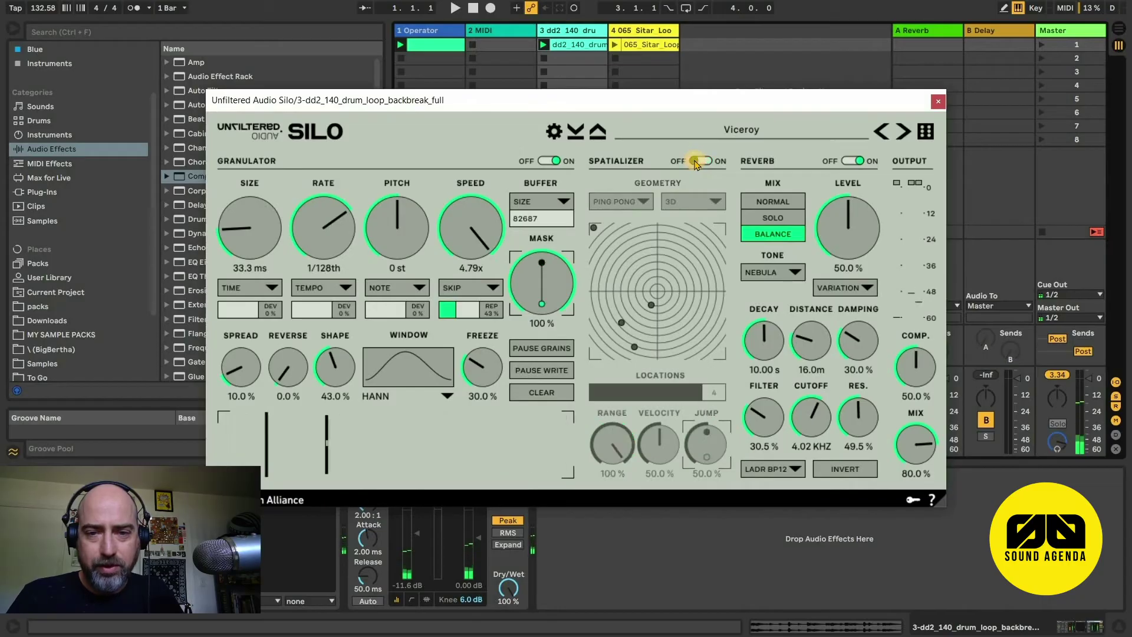
{"action": "key", "text": "space"}
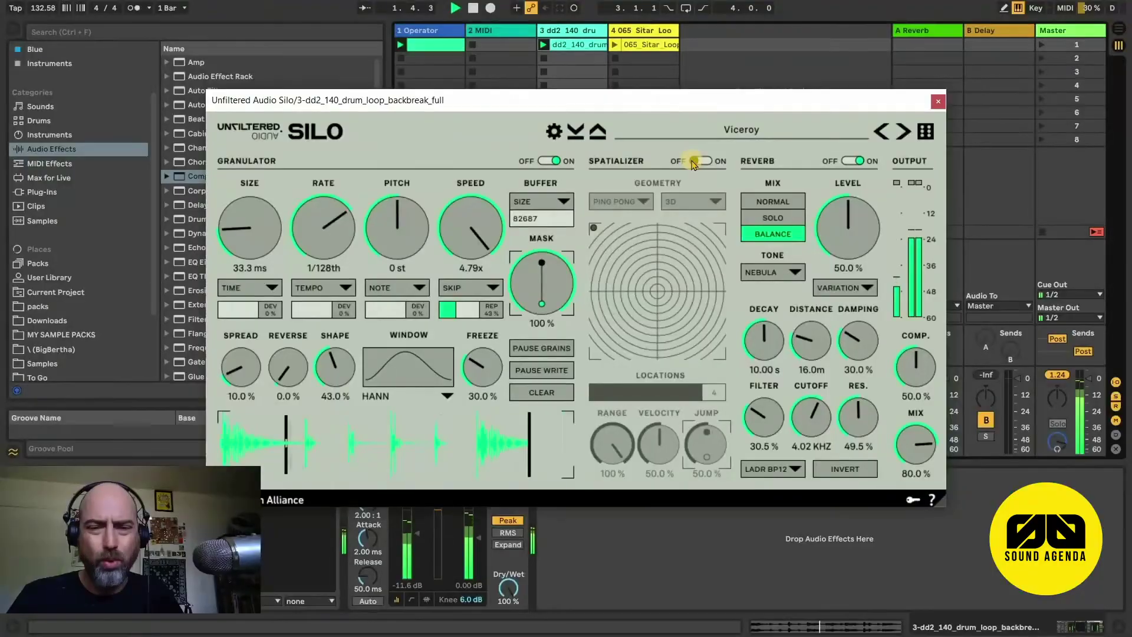
{"action": "left_click", "coordinate": [693, 163]}
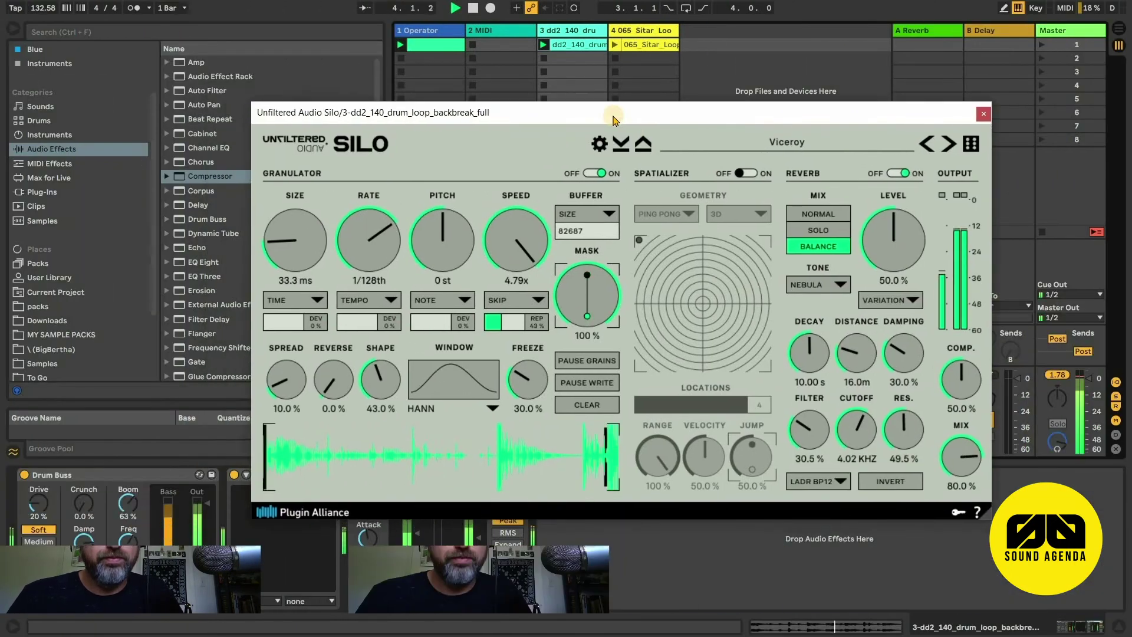
{"action": "left_click_drag", "start_coordinate": [605, 120], "coordinate": [362, 122]}
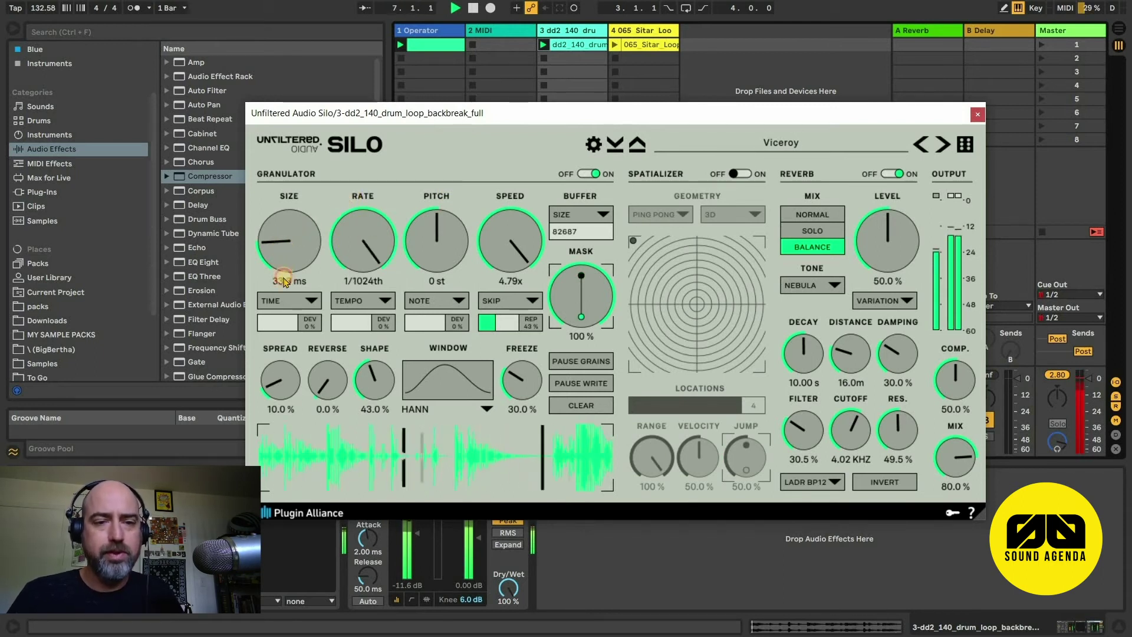
Step: Try a 2.00 ms grain Size with Rate at 1/64th, restart playback and set Size to 9.04 ms
{"action": "left_click_drag", "start_coordinate": [290, 173], "coordinate": [287, 210]}
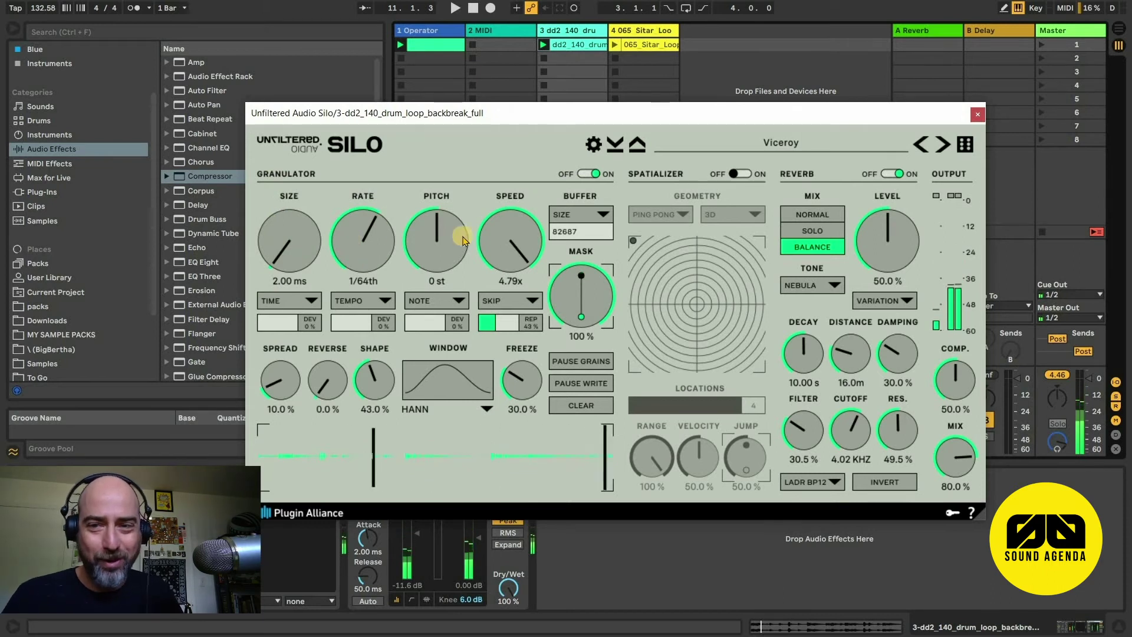
{"action": "key", "text": "space"}
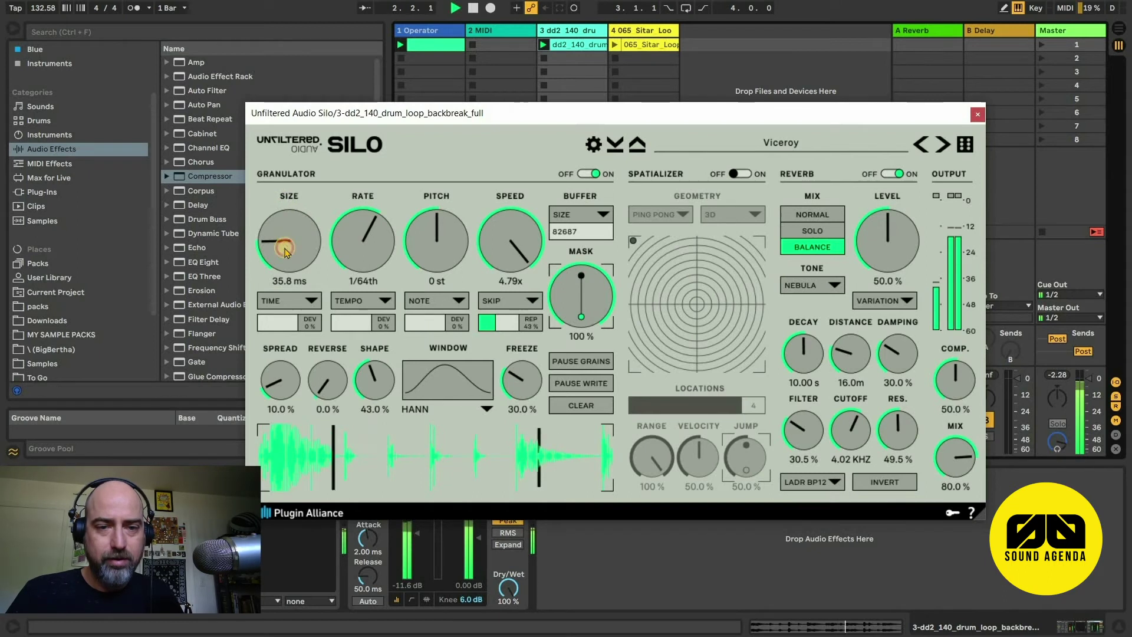
{"action": "left_click_drag", "start_coordinate": [286, 253], "coordinate": [287, 352]}
{"action": "left_click_drag", "start_coordinate": [271, 237], "coordinate": [272, 224]}
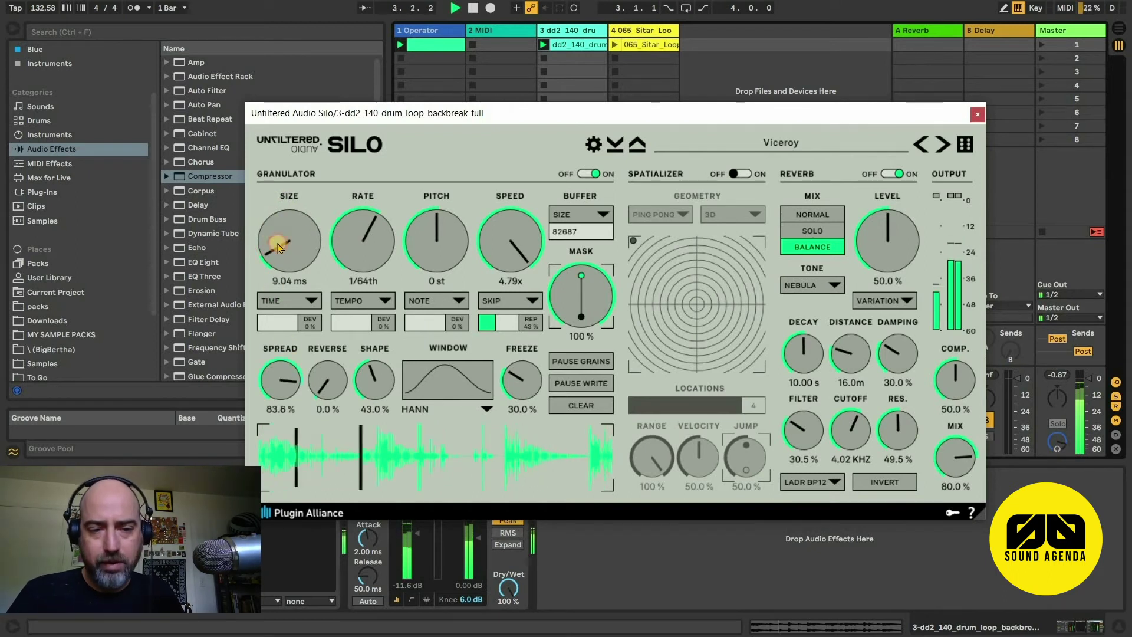
Step: Adjust the Granulator's grain character to Spread 73.6 %, Freeze about 57 % and Shape 74.2 %
{"action": "left_click_drag", "start_coordinate": [522, 379], "coordinate": [510, 317]}
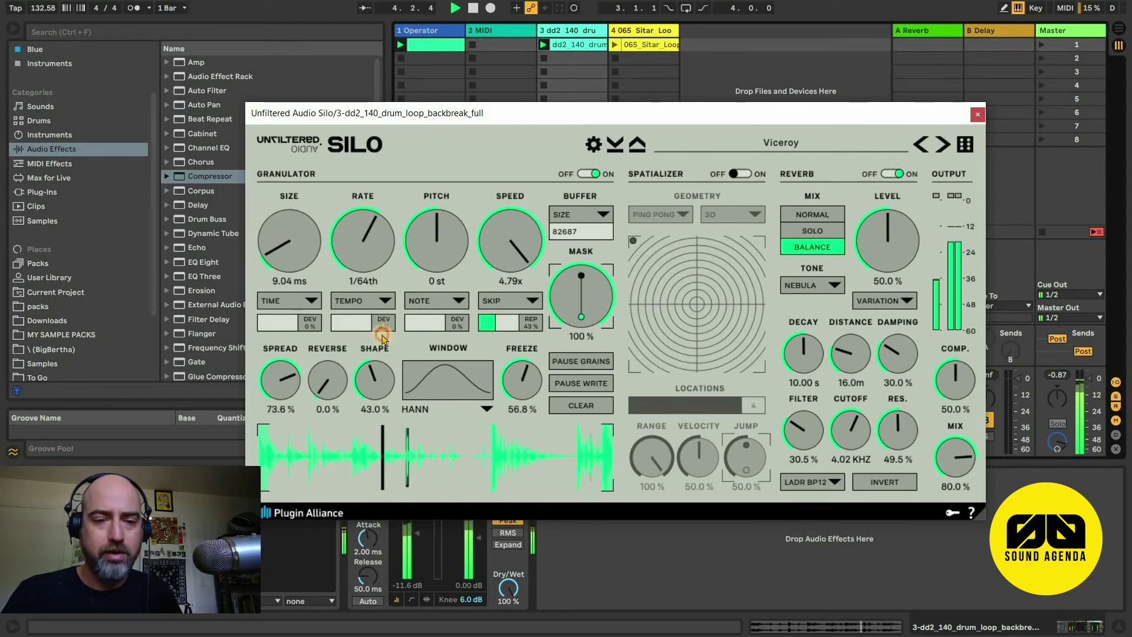
{"action": "mouse_move", "coordinate": [373, 378]}
{"action": "left_mouse_down"}
{"action": "mouse_move", "coordinate": [381, 325]}
{"action": "mouse_move", "coordinate": [372, 389]}
{"action": "left_mouse_up"}
{"action": "left_click_drag", "start_coordinate": [328, 381], "coordinate": [248, 146]}
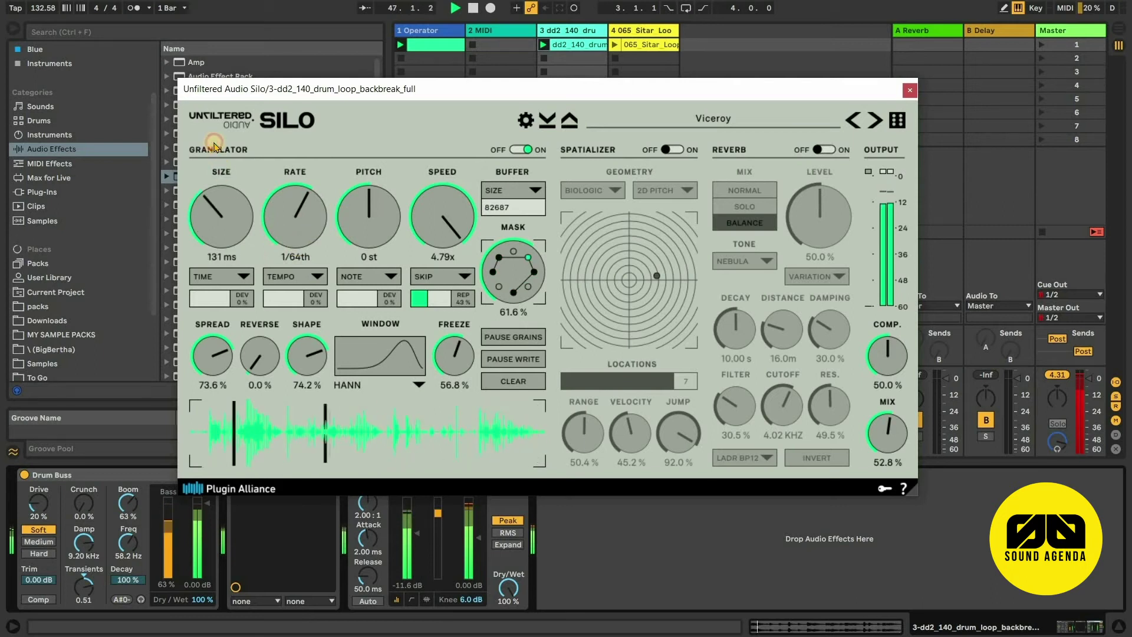
Step: Set the Granulator to Size 59.5 ms, Rate 1/128th T and Pitch -13 st, and stop playback
{"action": "mouse_move", "coordinate": [221, 217]}
{"action": "left_mouse_down"}
{"action": "mouse_move", "coordinate": [210, 147]}
{"action": "mouse_move", "coordinate": [227, 361]}
{"action": "mouse_move", "coordinate": [216, 213]}
{"action": "left_mouse_up"}
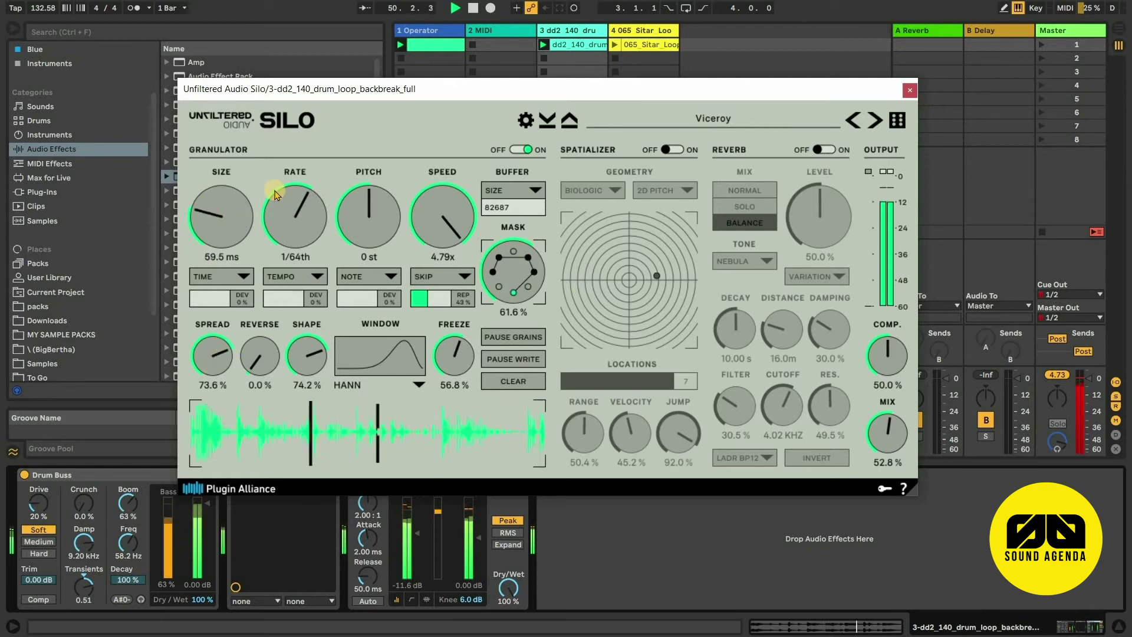
{"action": "left_click_drag", "start_coordinate": [277, 192], "coordinate": [265, 323]}
{"action": "left_click_drag", "start_coordinate": [296, 126], "coordinate": [278, 233]}
{"action": "left_click_drag", "start_coordinate": [359, 223], "coordinate": [352, 247]}
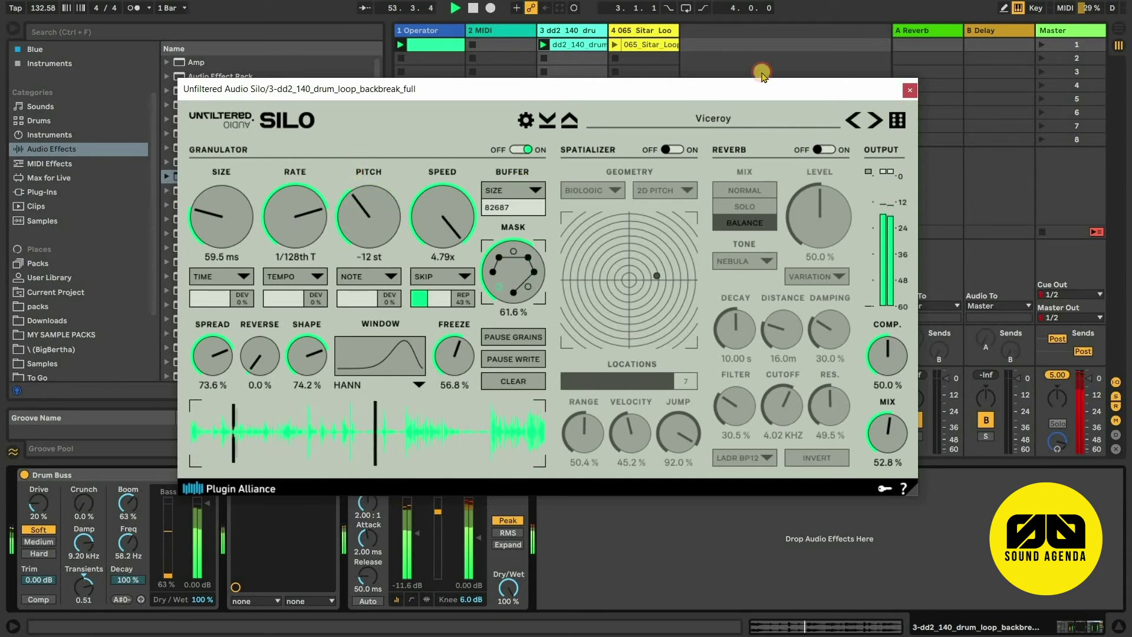
{"action": "key", "text": "space"}
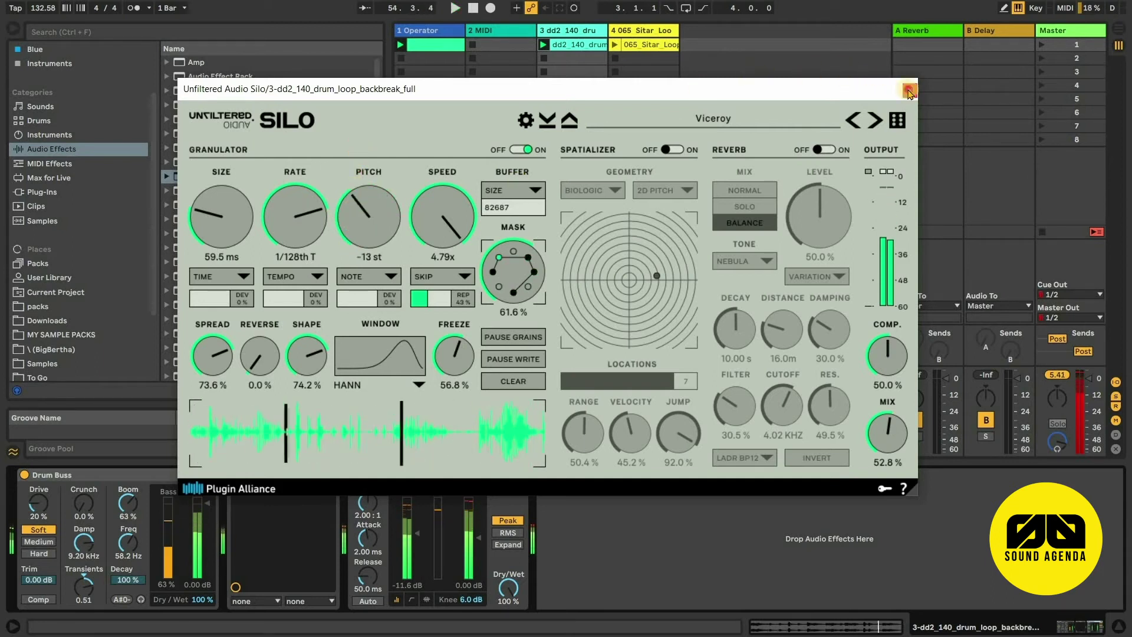
Step: Close Silo and insert an audio track after the drum loop, with its input taken from the drum loop track
{"action": "left_click", "coordinate": [910, 90]}
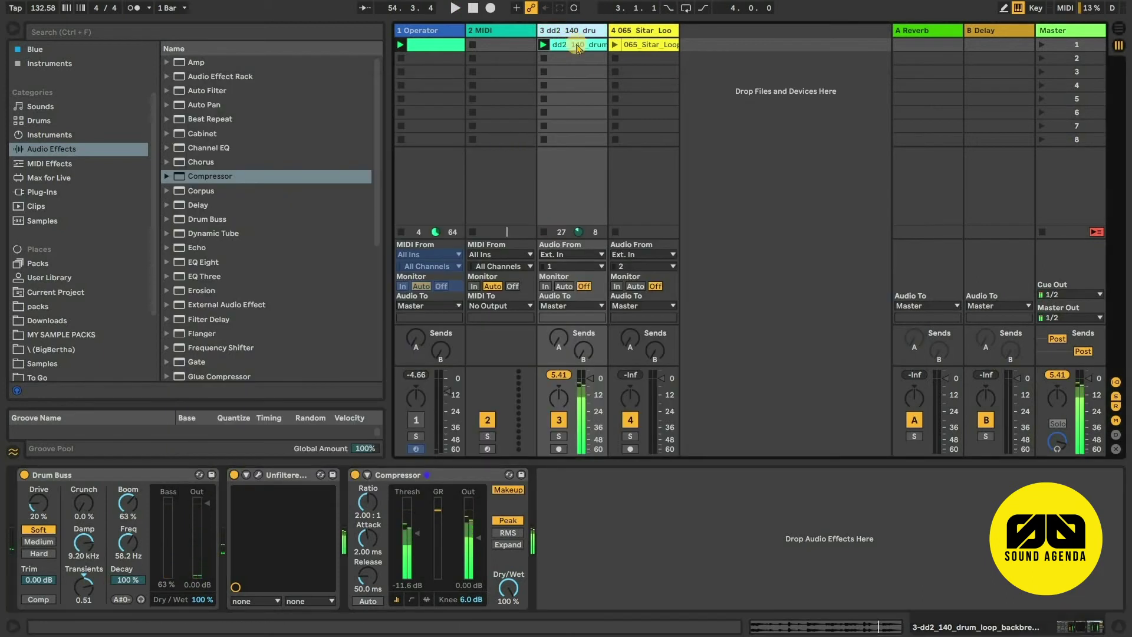
{"action": "left_click", "coordinate": [541, 30]}
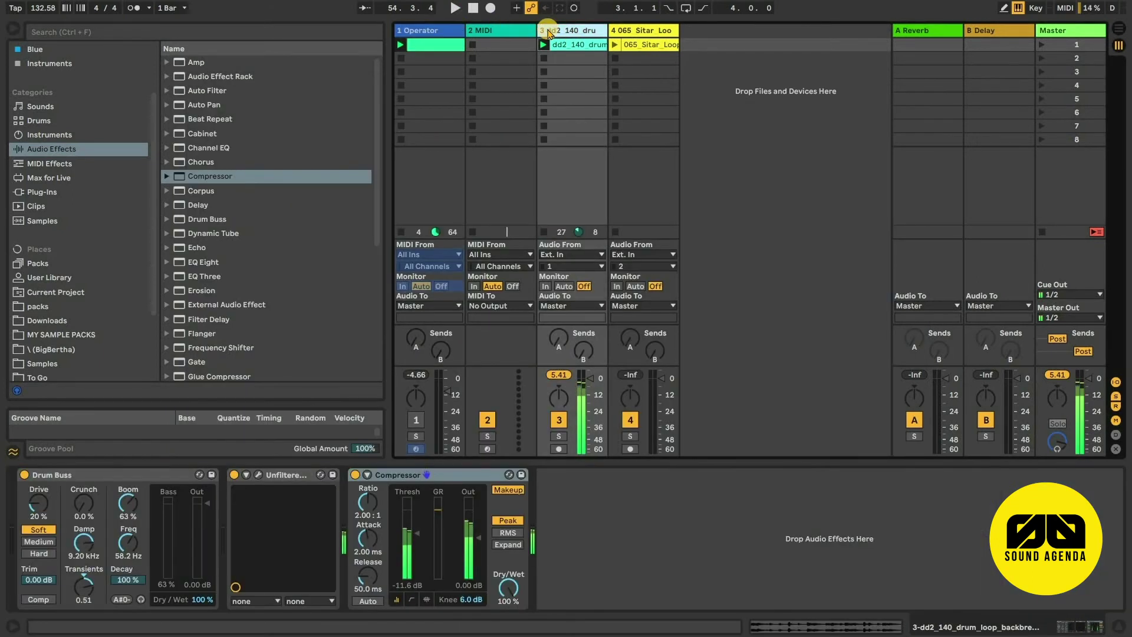
{"action": "key", "text": "ctrl+t"}
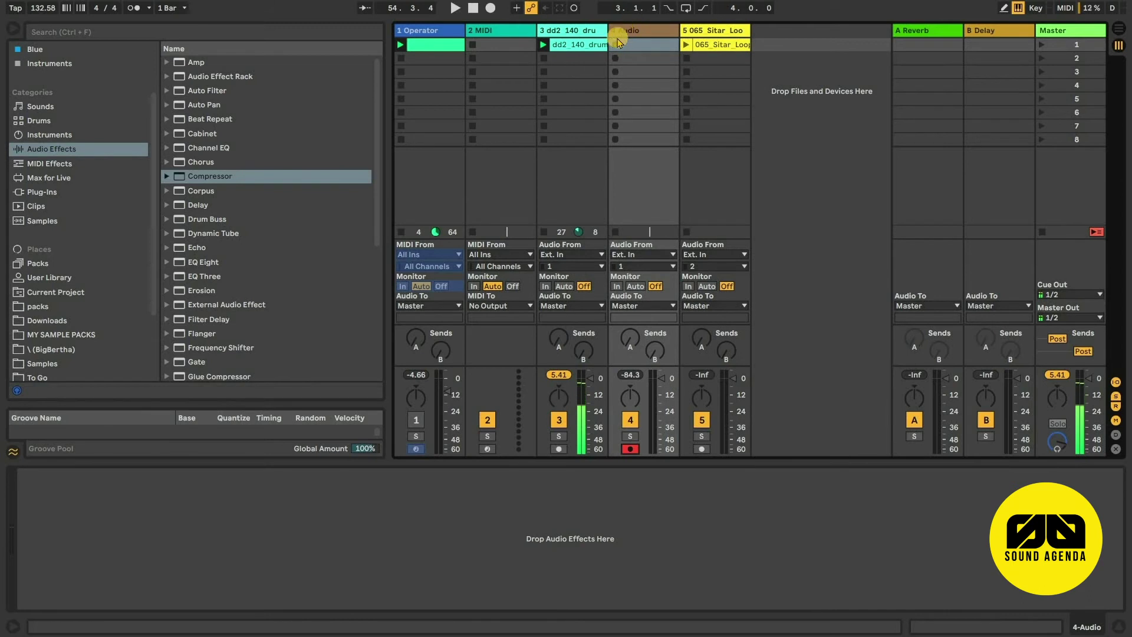
{"action": "left_click", "coordinate": [630, 253]}
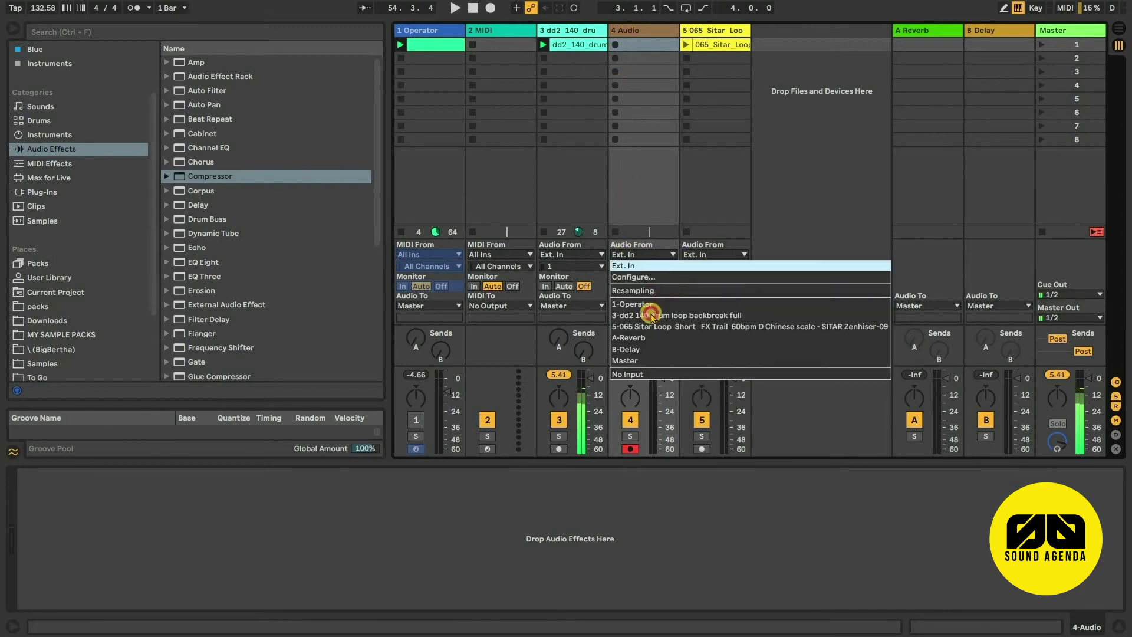
{"action": "left_click", "coordinate": [651, 316]}
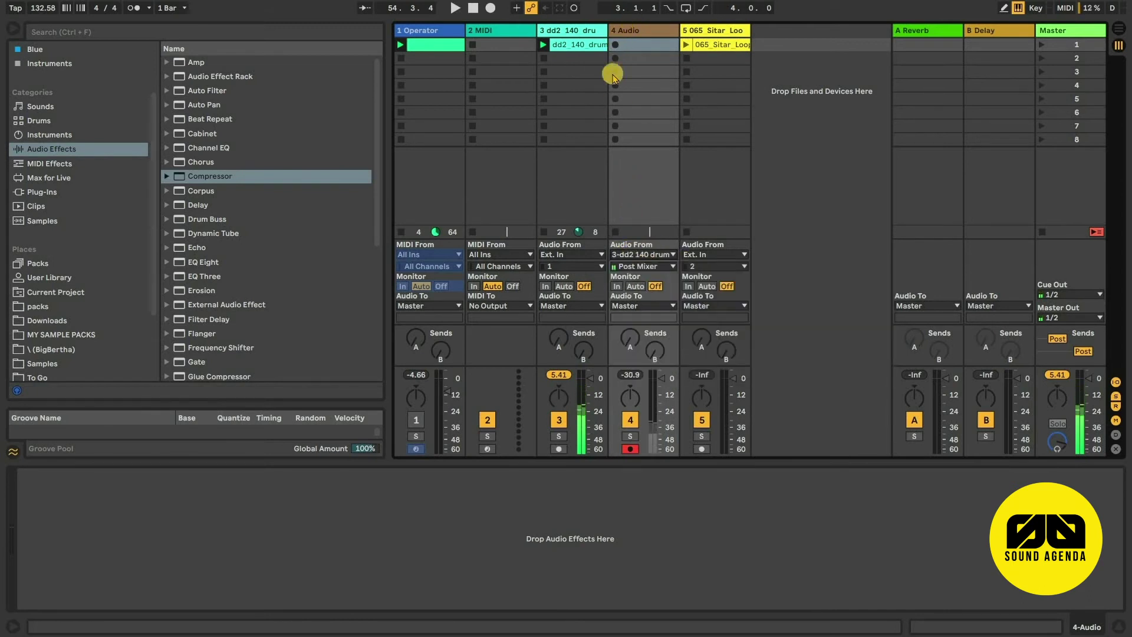
Step: Start recording the drum loop's output into the new audio track's first clip slot and show the clip's waveform
{"action": "left_click", "coordinate": [611, 41]}
{"action": "left_click", "coordinate": [581, 26]}
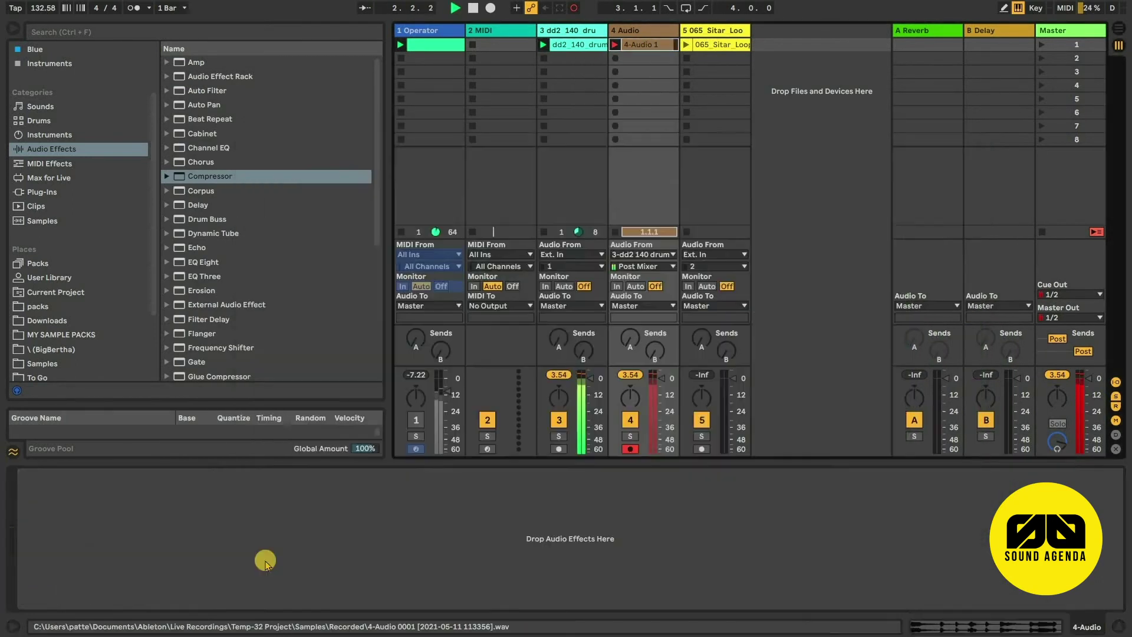
{"action": "key", "text": "shift+Tab"}
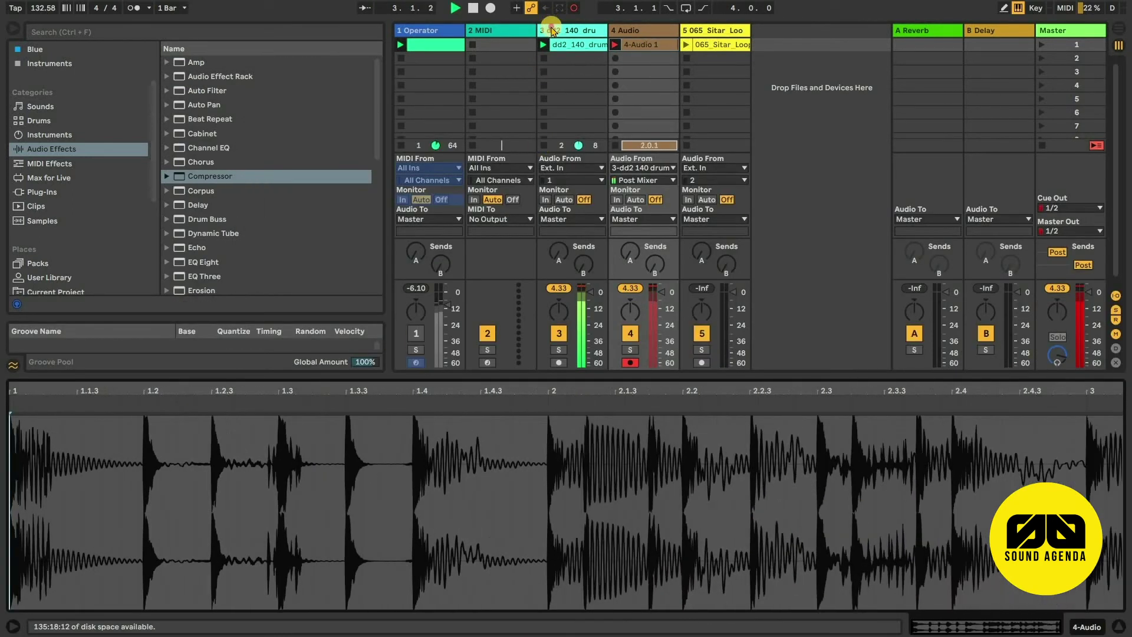
Step: Return to Silo on the drum loop track and toggle its Granulator off and back on during recording
{"action": "left_click", "coordinate": [549, 28]}
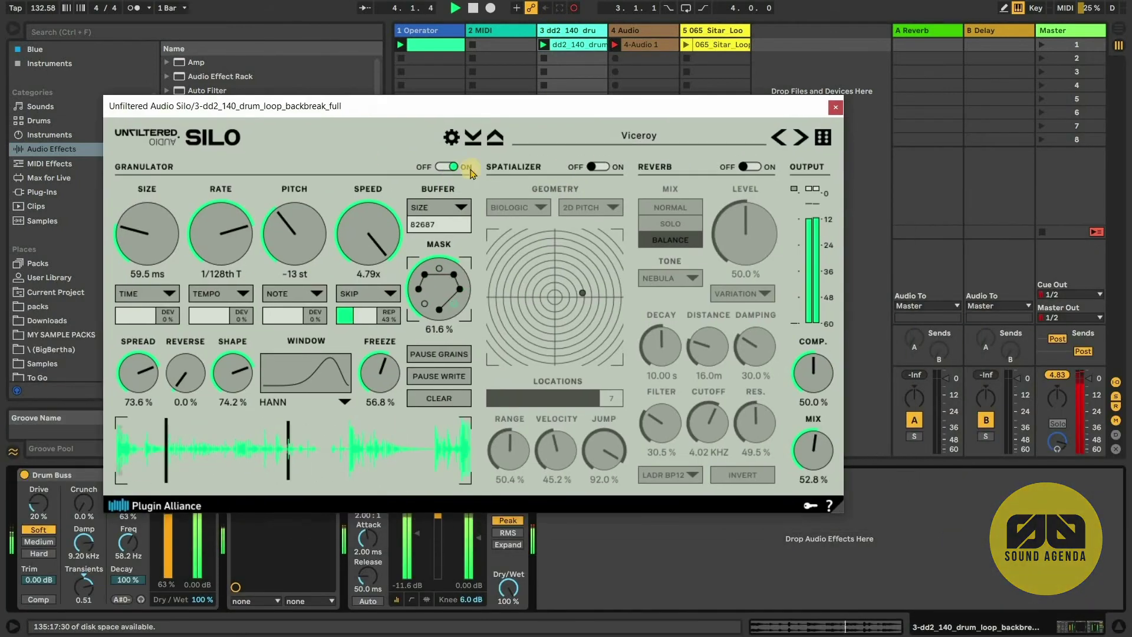
{"action": "left_click", "coordinate": [447, 166]}
{"action": "left_click", "coordinate": [447, 167]}
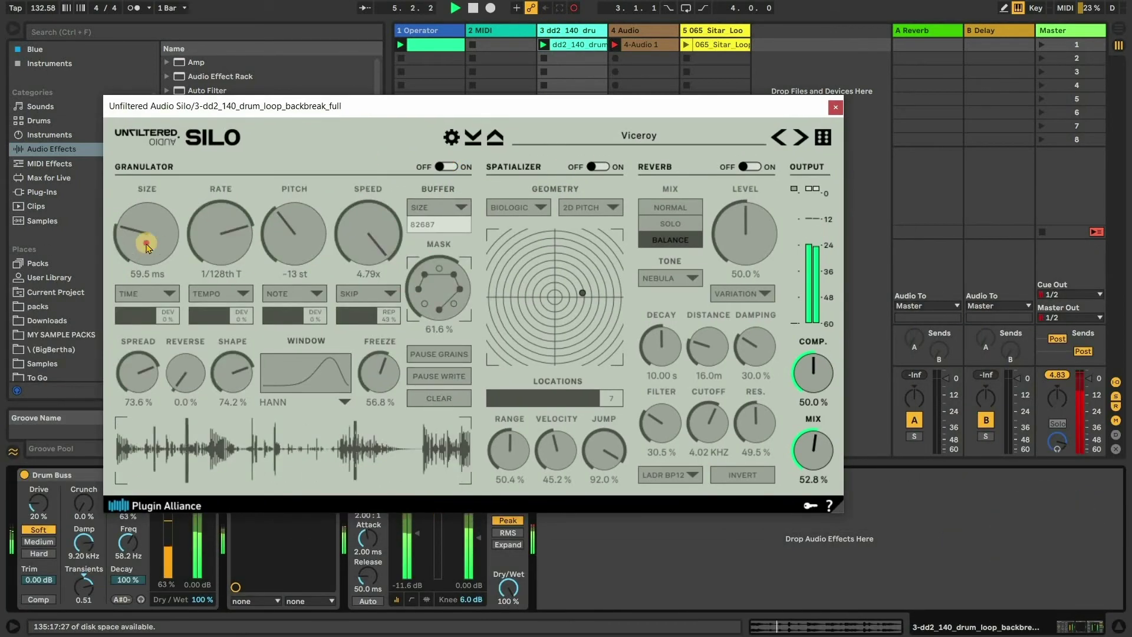
Step: Vary the Granulator while recording through Size 9.73 to 37.3 ms, Rate 1/4th T to 1/256th and Pitch -17 to 8 st
{"action": "left_click_drag", "start_coordinate": [147, 243], "coordinate": [203, 275]}
{"action": "left_click_drag", "start_coordinate": [201, 230], "coordinate": [203, 269]}
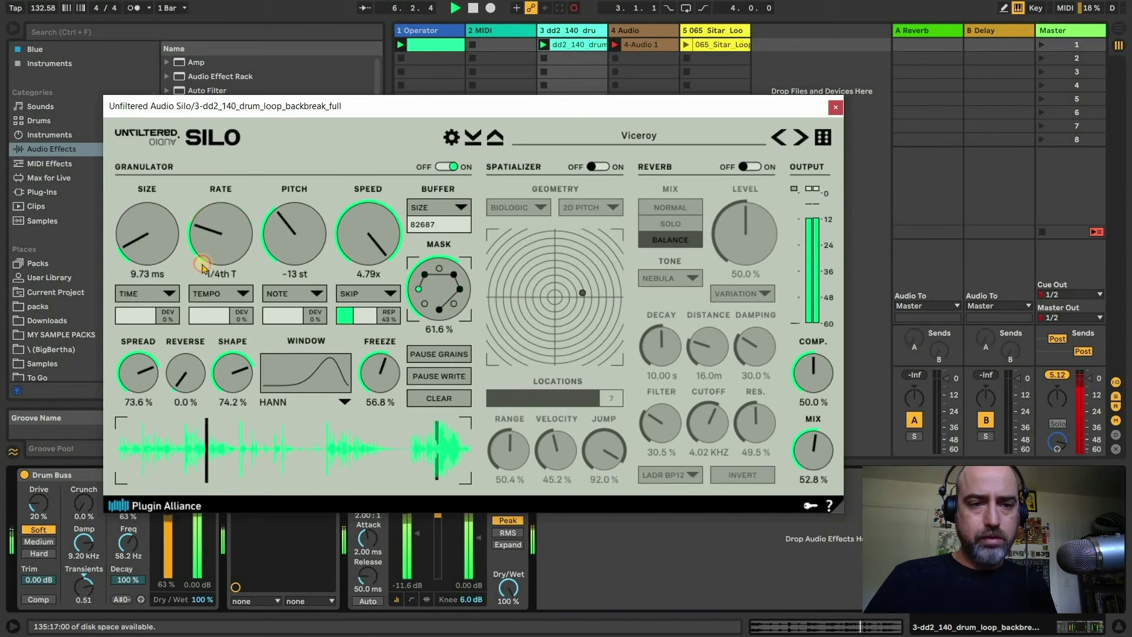
{"action": "left_click", "coordinate": [286, 249]}
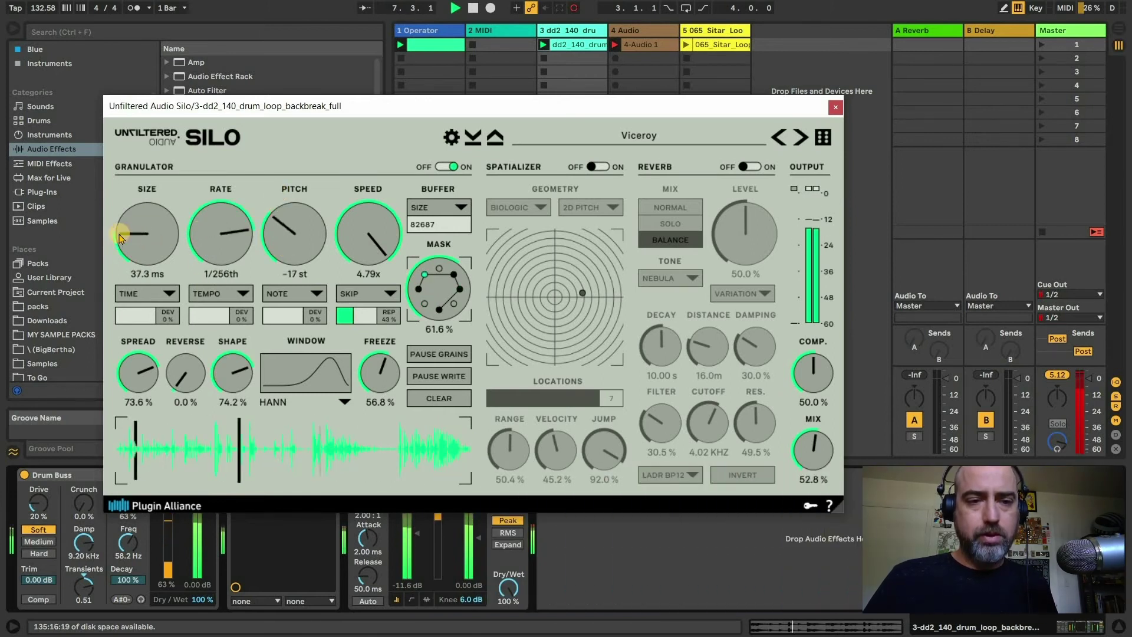
{"action": "left_click_drag", "start_coordinate": [125, 173], "coordinate": [127, 239]}
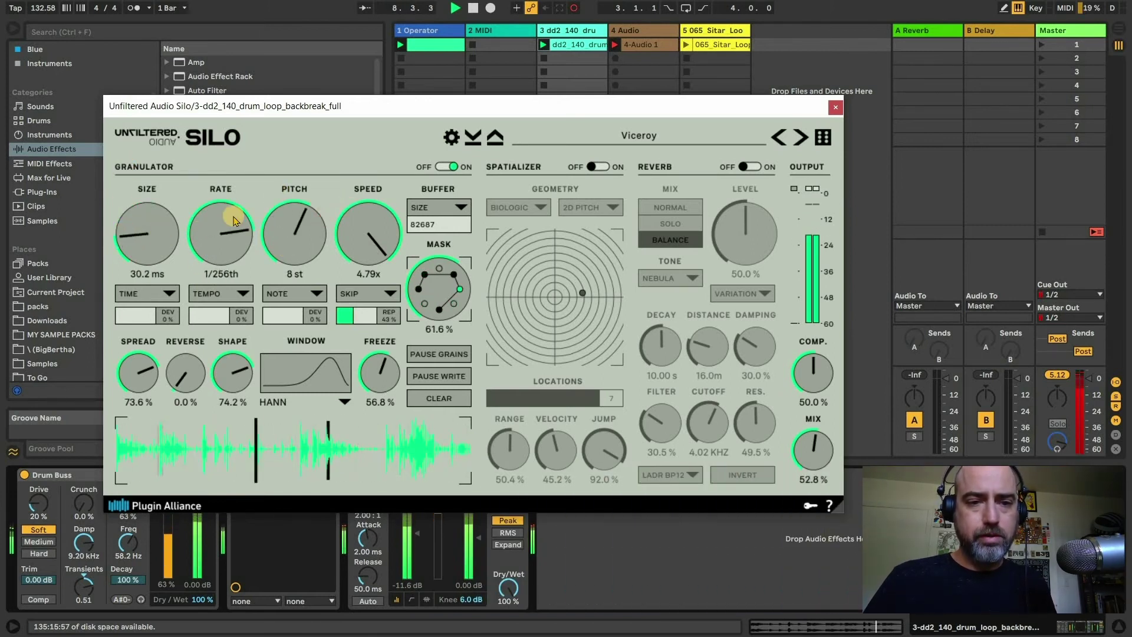
Step: Sweep the Granulator further while recording, through Size 2.00 ms and Rate 1/16th T, ending at Size 48.6 ms, Rate 1/256th and Pitch -14 st
{"action": "left_click_drag", "start_coordinate": [127, 158], "coordinate": [213, 344]}
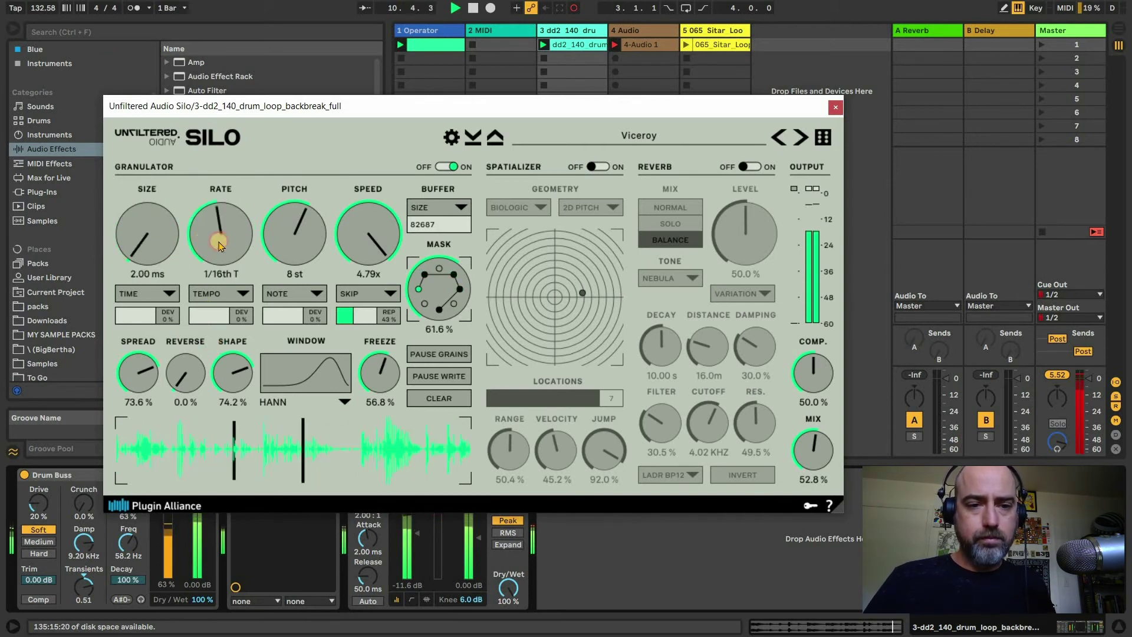
{"action": "left_click_drag", "start_coordinate": [218, 231], "coordinate": [207, 240]}
{"action": "left_click", "coordinate": [142, 229]}
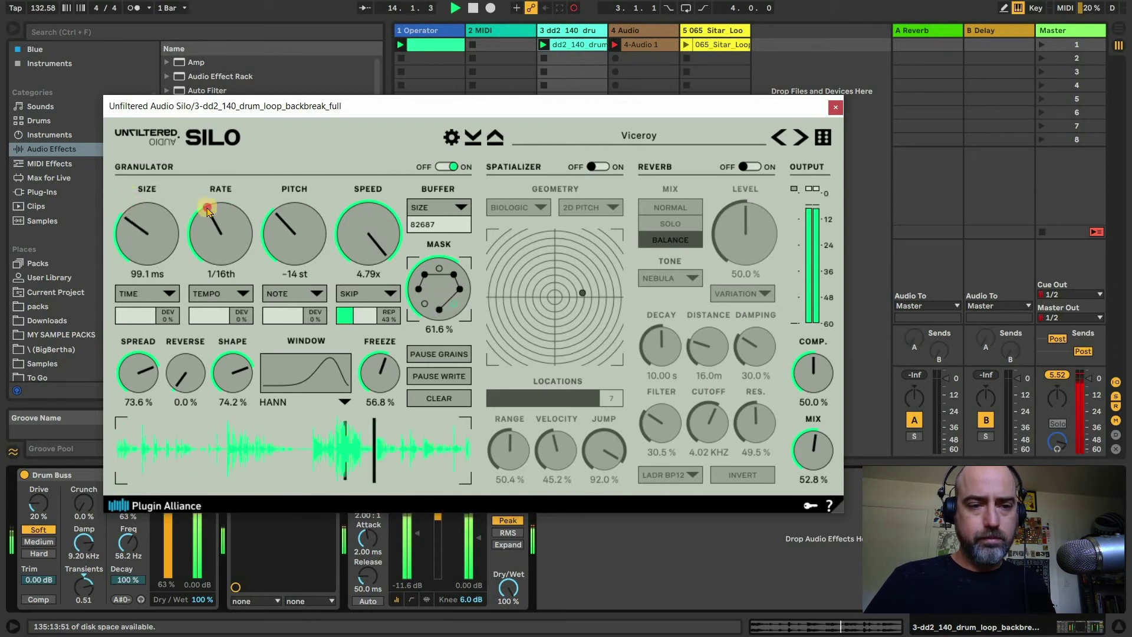
{"action": "left_click_drag", "start_coordinate": [197, 136], "coordinate": [194, 118]}
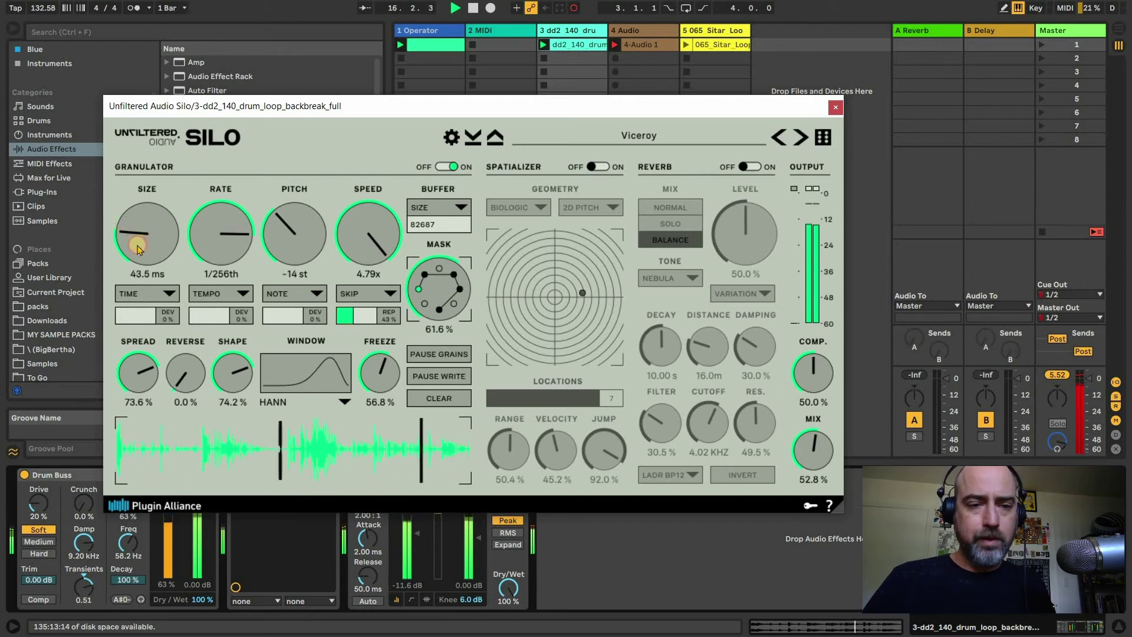
{"action": "left_click_drag", "start_coordinate": [139, 249], "coordinate": [141, 236]}
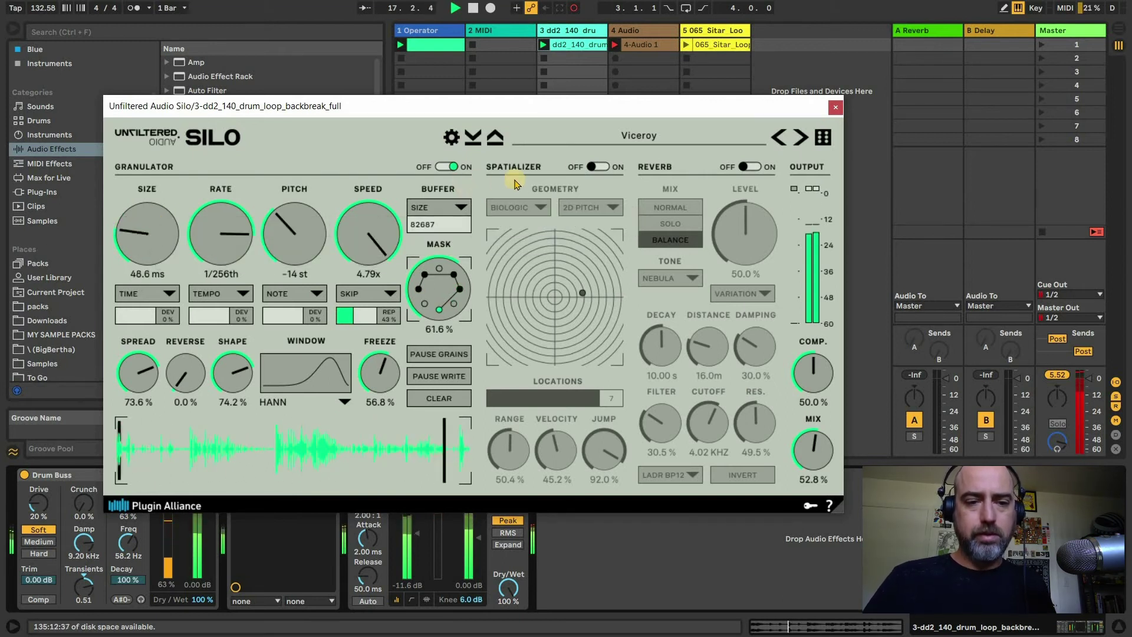
Step: Enable Silo's Spatializer, set its Geometry to Meteors and 3D, and raise the number of Locations
{"action": "left_click", "coordinate": [598, 167]}
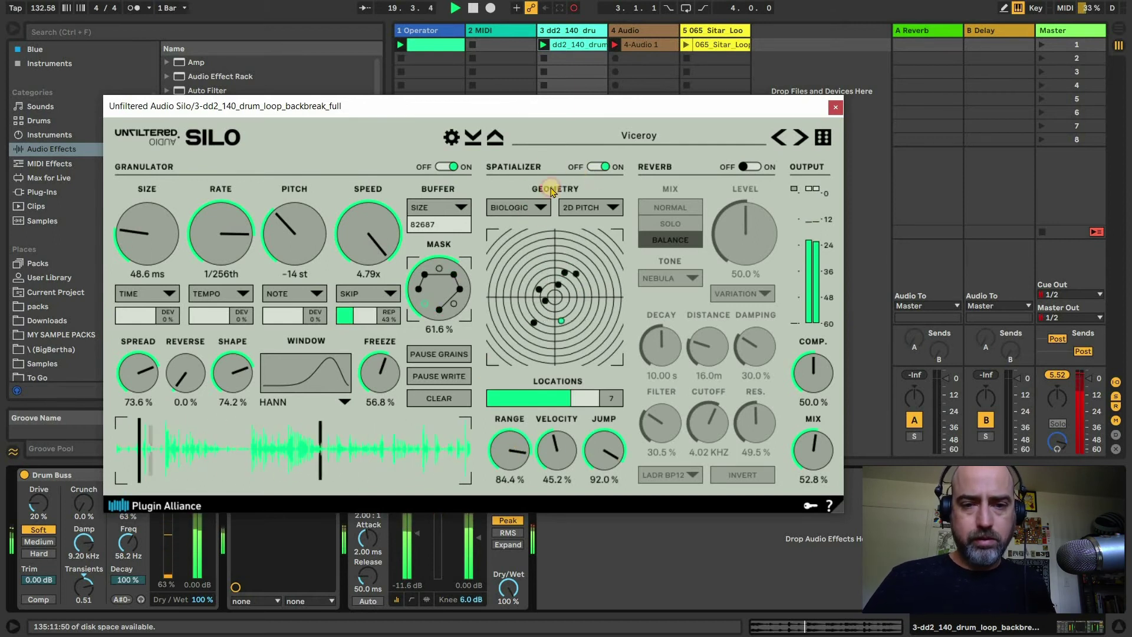
{"action": "left_click", "coordinate": [519, 208]}
{"action": "left_click", "coordinate": [515, 257]}
{"action": "left_click", "coordinate": [589, 208]}
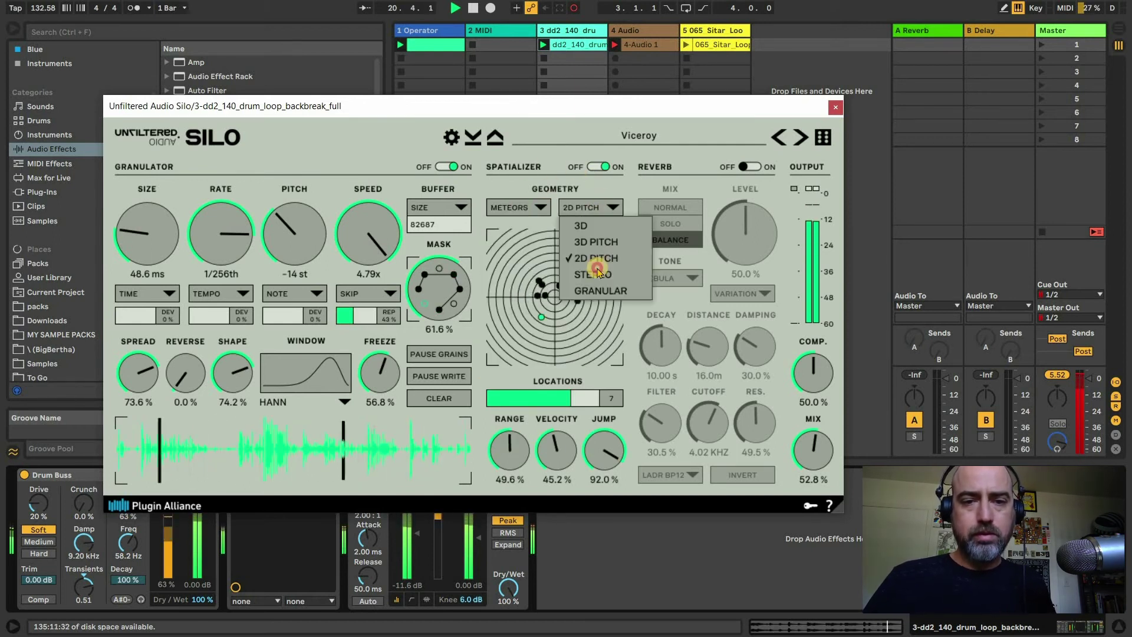
{"action": "left_click", "coordinate": [581, 223]}
{"action": "left_click_drag", "start_coordinate": [557, 405], "coordinate": [597, 400]}
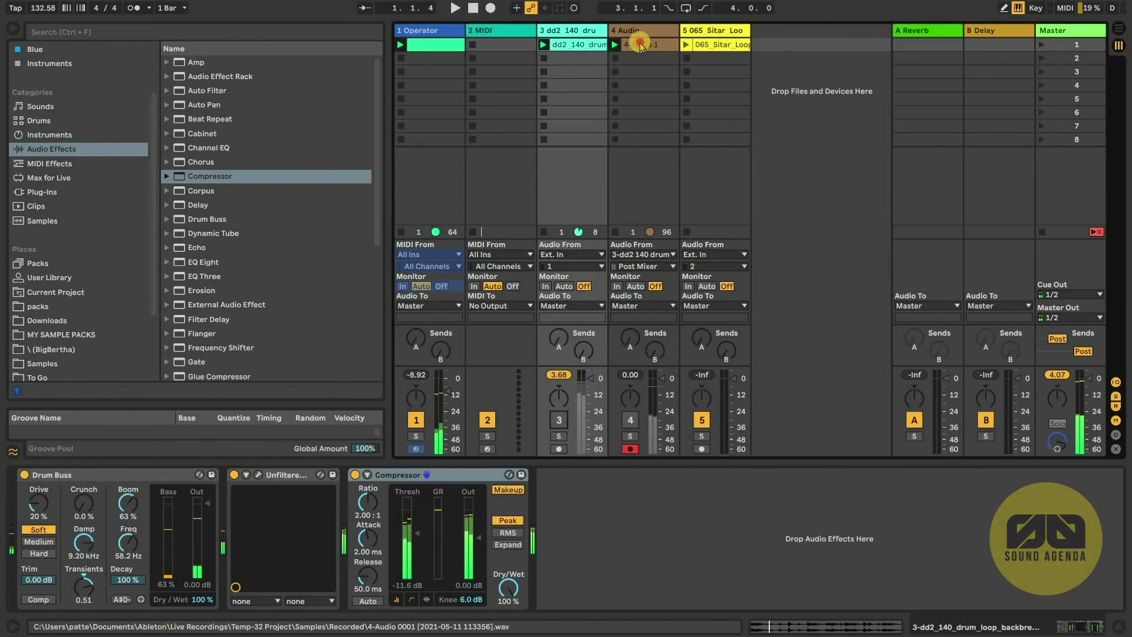
Step: Show the recorded clip's waveform, activate its audio track and start playback
{"action": "left_click", "coordinate": [641, 45]}
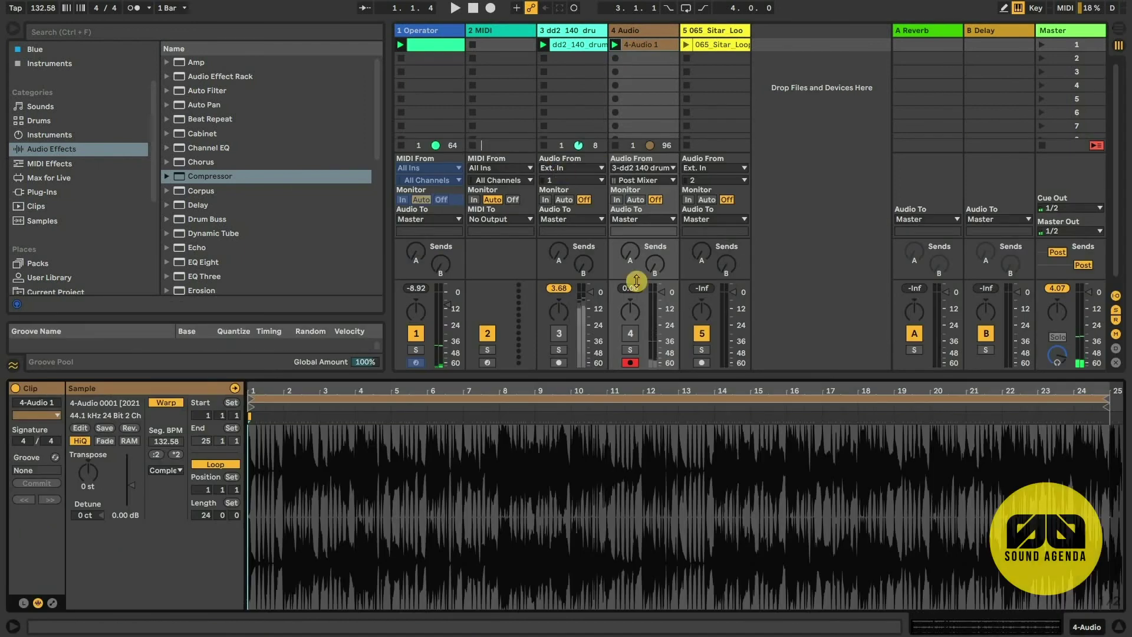
{"action": "left_click", "coordinate": [568, 334]}
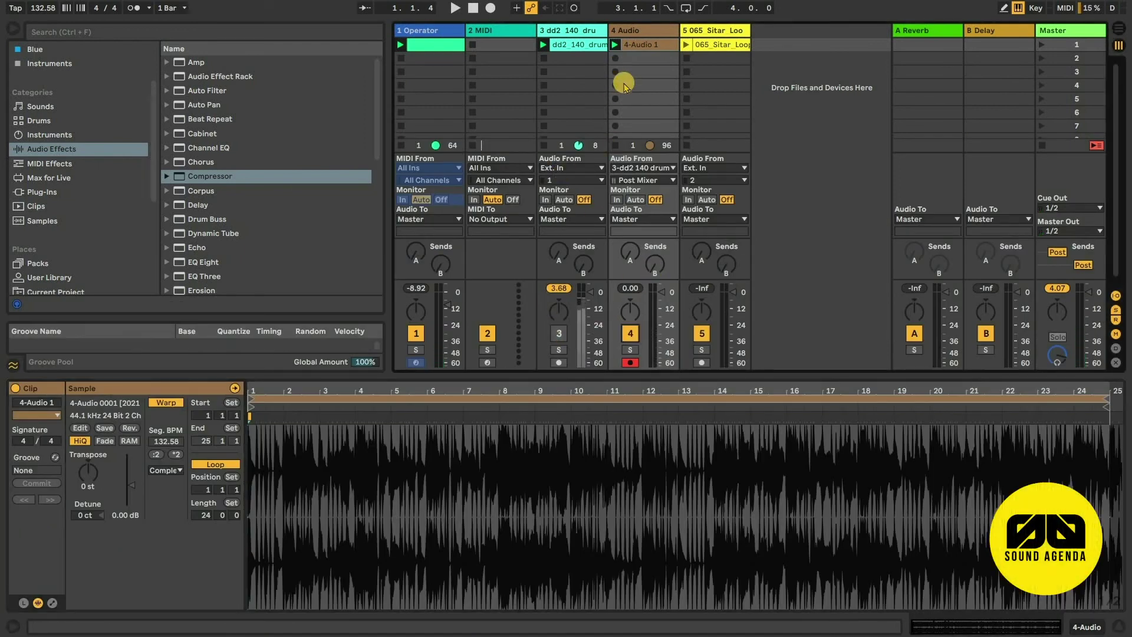
{"action": "key", "text": "space"}
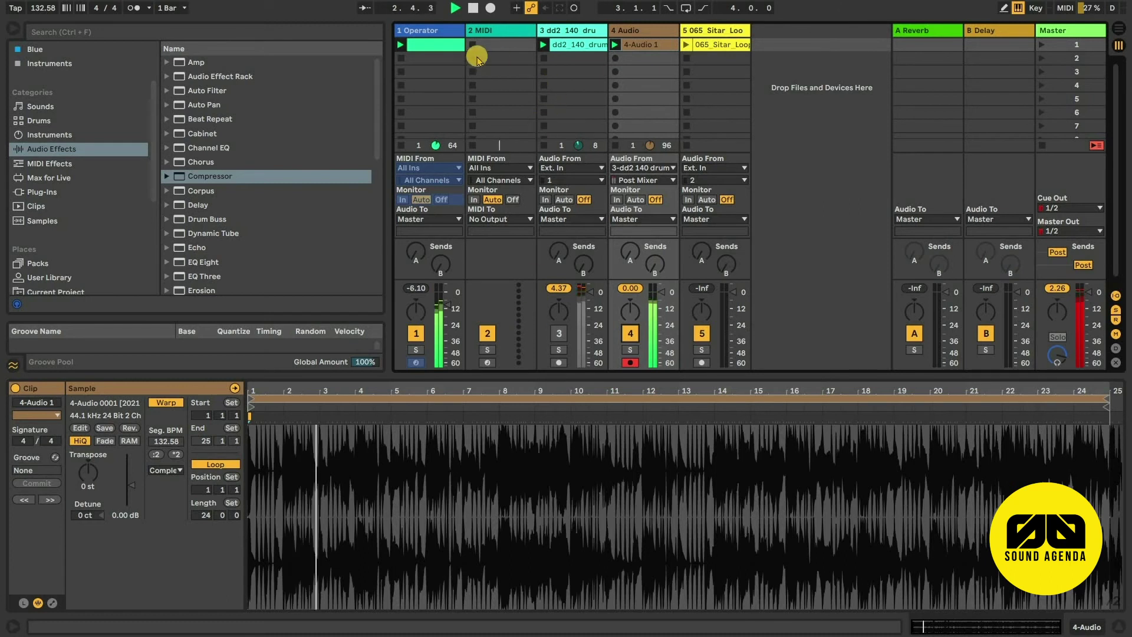
Step: Delete the empty MIDI track and show the recorded clip's waveform again
{"action": "left_click", "coordinate": [482, 31]}
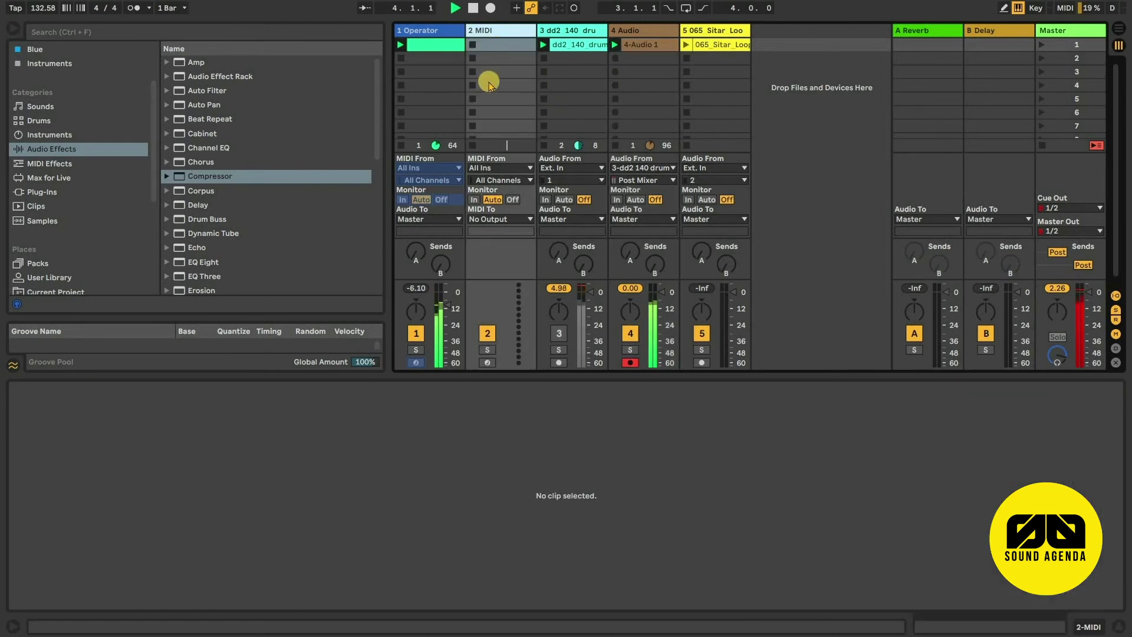
{"action": "key", "text": "Delete"}
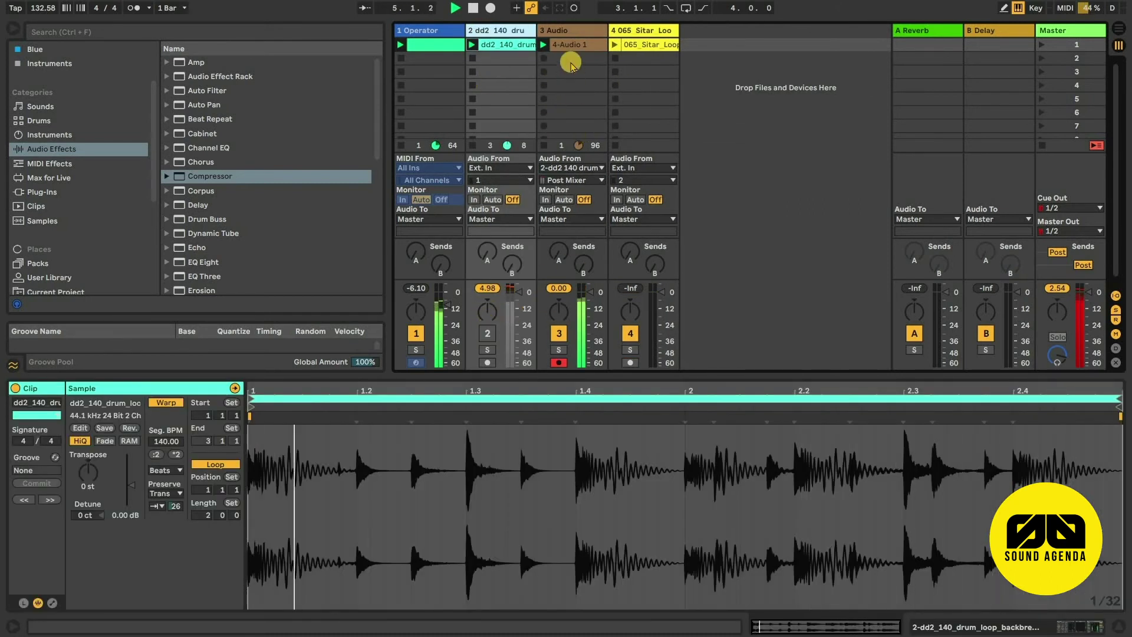
{"action": "left_click", "coordinate": [568, 46]}
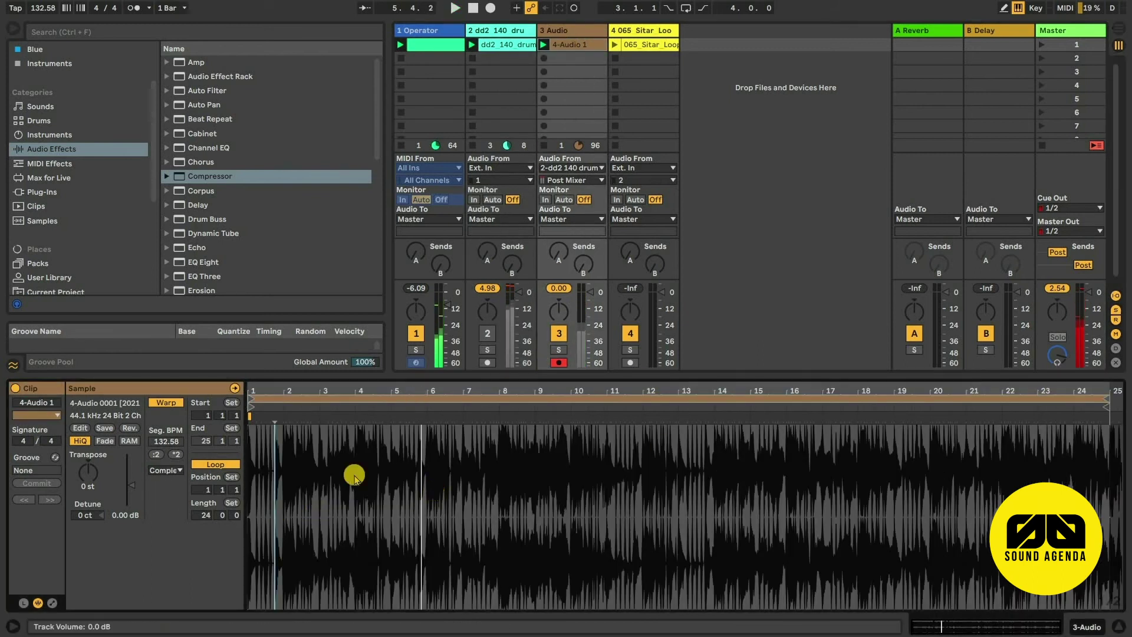
{"action": "left_click_drag", "start_coordinate": [258, 388], "coordinate": [258, 388]}
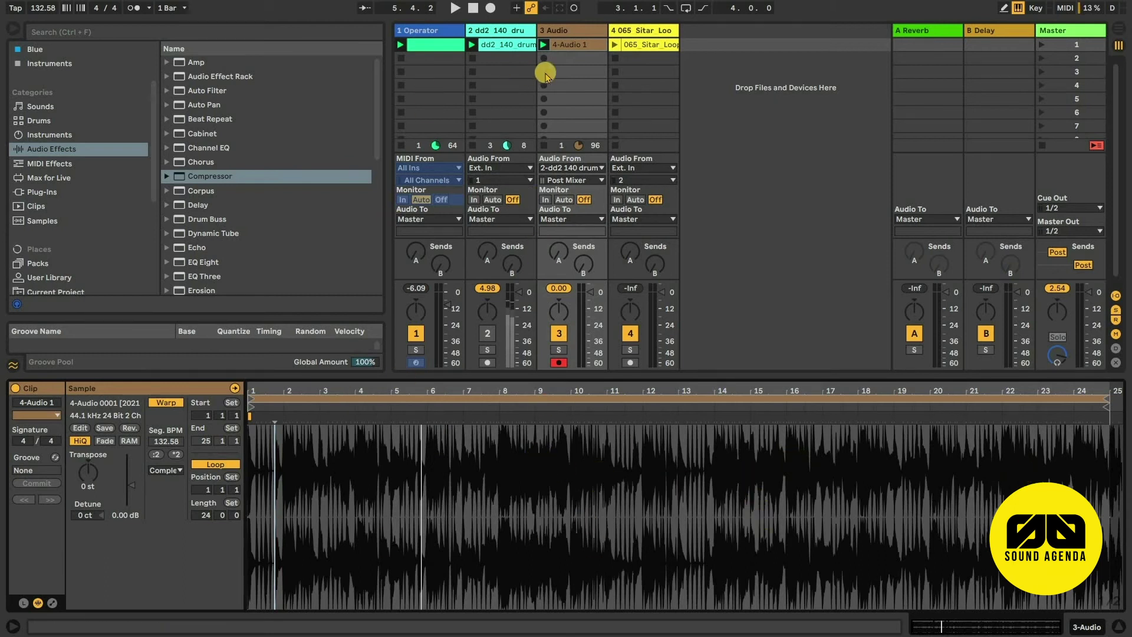
Step: Play back and stop the recorded clip, and show the device chain of the drum loop track
{"action": "key", "text": "space"}
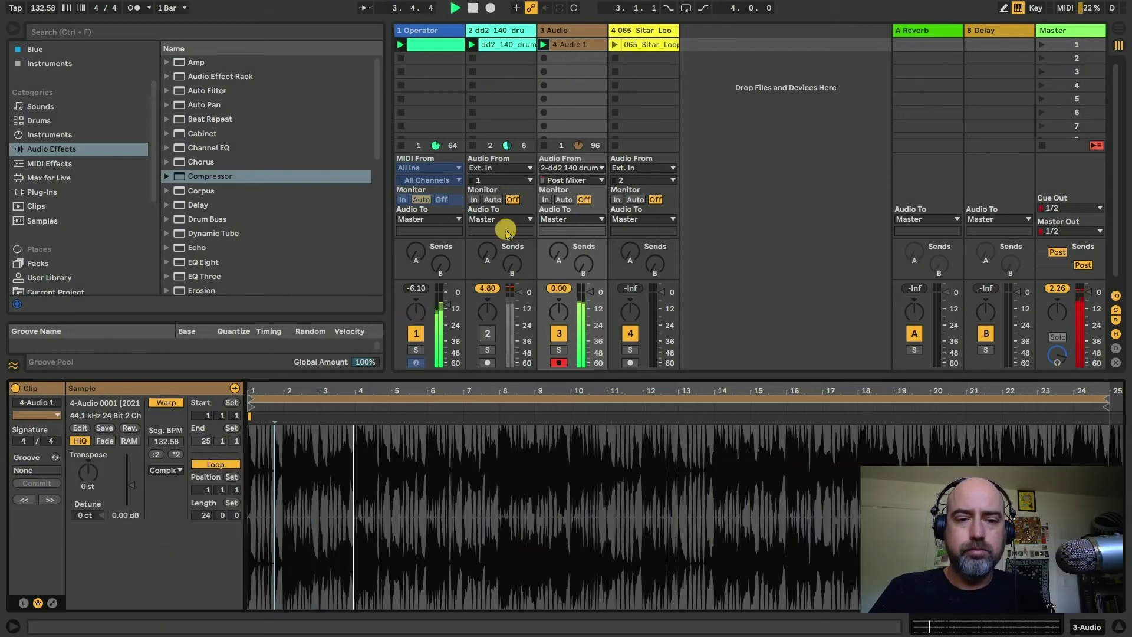
{"action": "key", "text": "space"}
{"action": "left_click", "coordinate": [547, 33]}
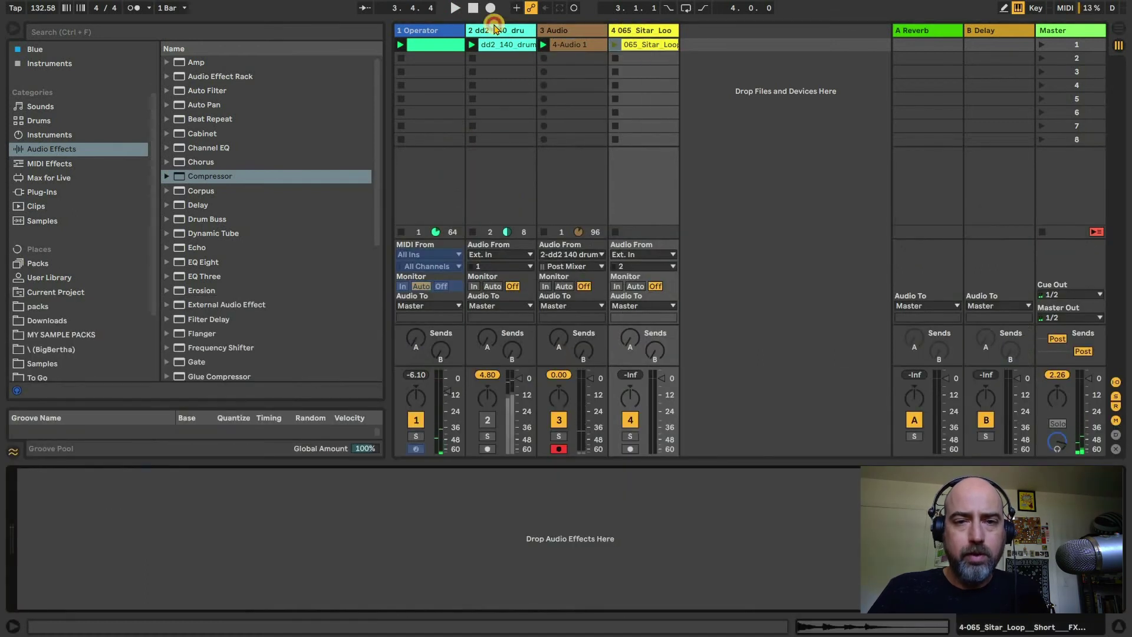
{"action": "left_click", "coordinate": [496, 30]}
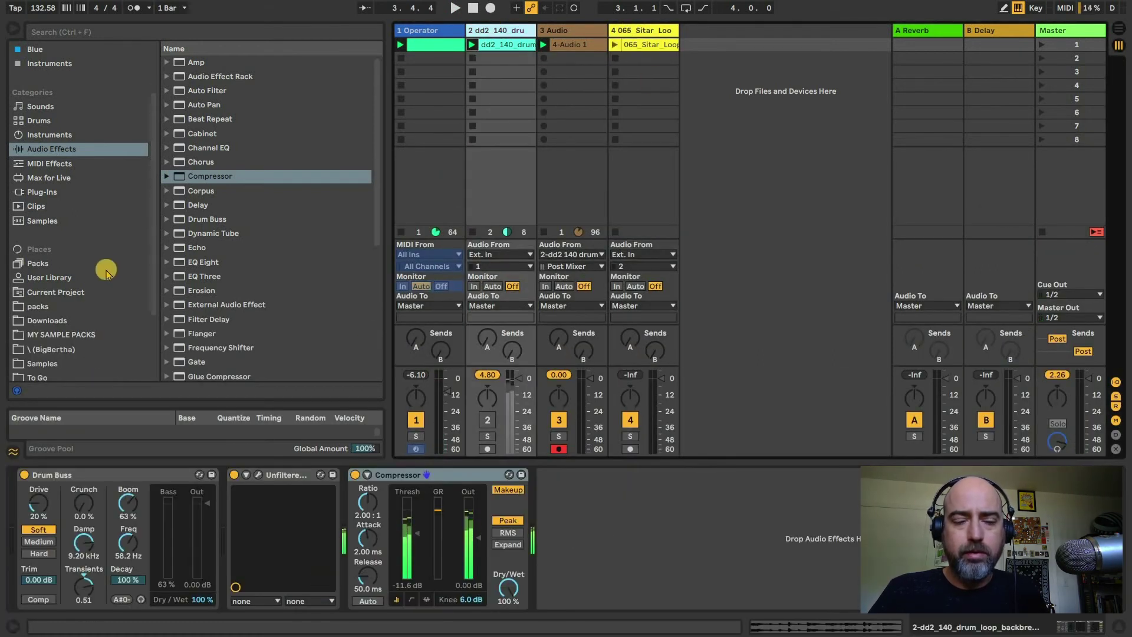
Step: Find the Rouxn Soul Vox vocal in the packs folder and place it in the second track, with Silo inserted on it
{"action": "scroll", "coordinate": [106, 273], "scroll_direction": "down", "scroll_amount": 3}
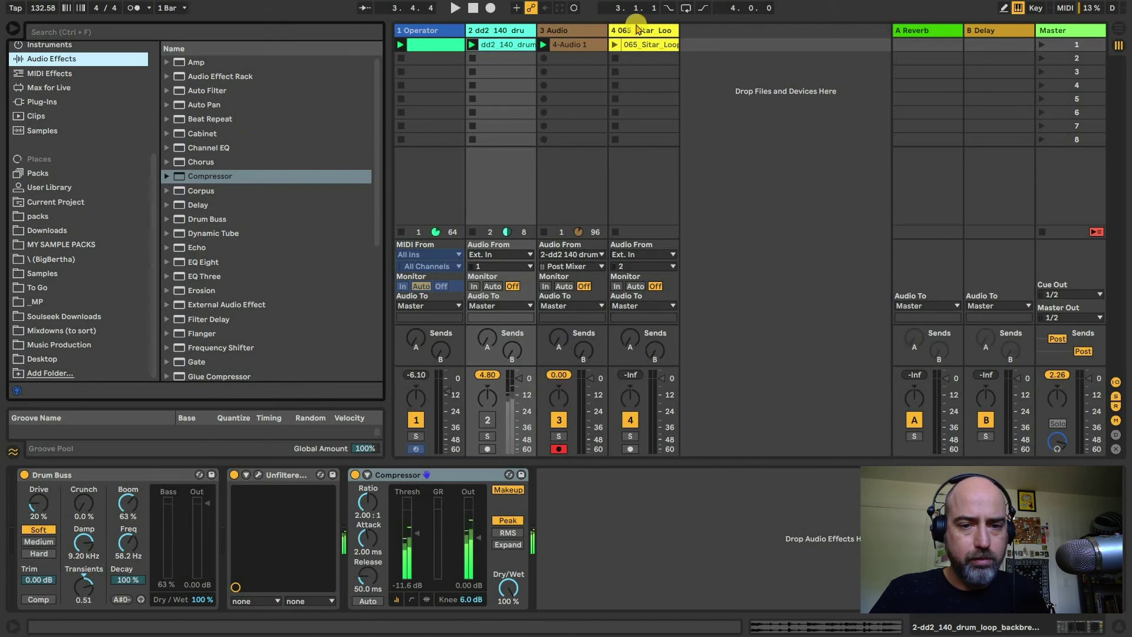
{"action": "left_click", "coordinate": [257, 254]}
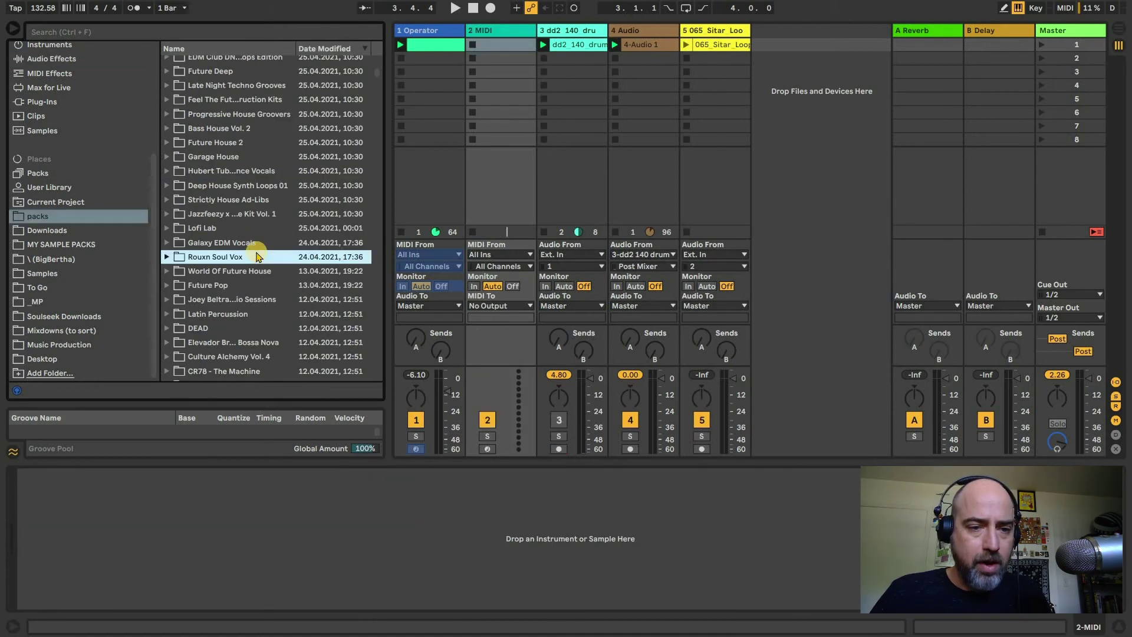
{"action": "key", "text": "Right"}
{"action": "key", "text": "Down"}
{"action": "key", "text": "Right"}
{"action": "key", "text": "Down"}
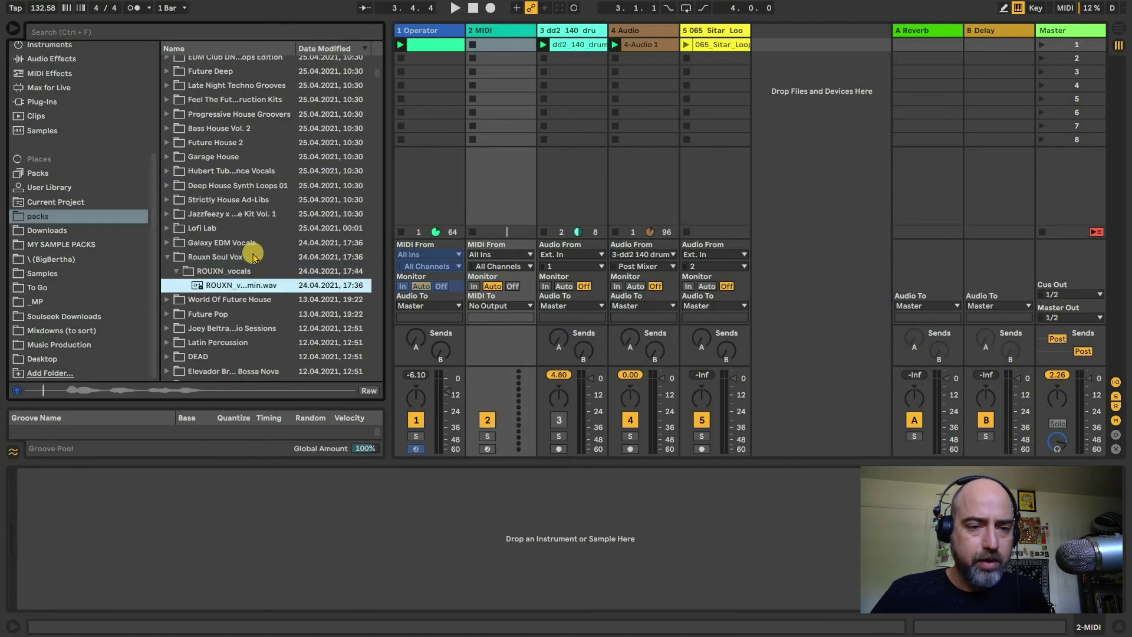
{"action": "scroll", "coordinate": [242, 254], "scroll_direction": "down", "scroll_amount": 1}
{"action": "left_click_drag", "start_coordinate": [682, 97], "coordinate": [508, 53]}
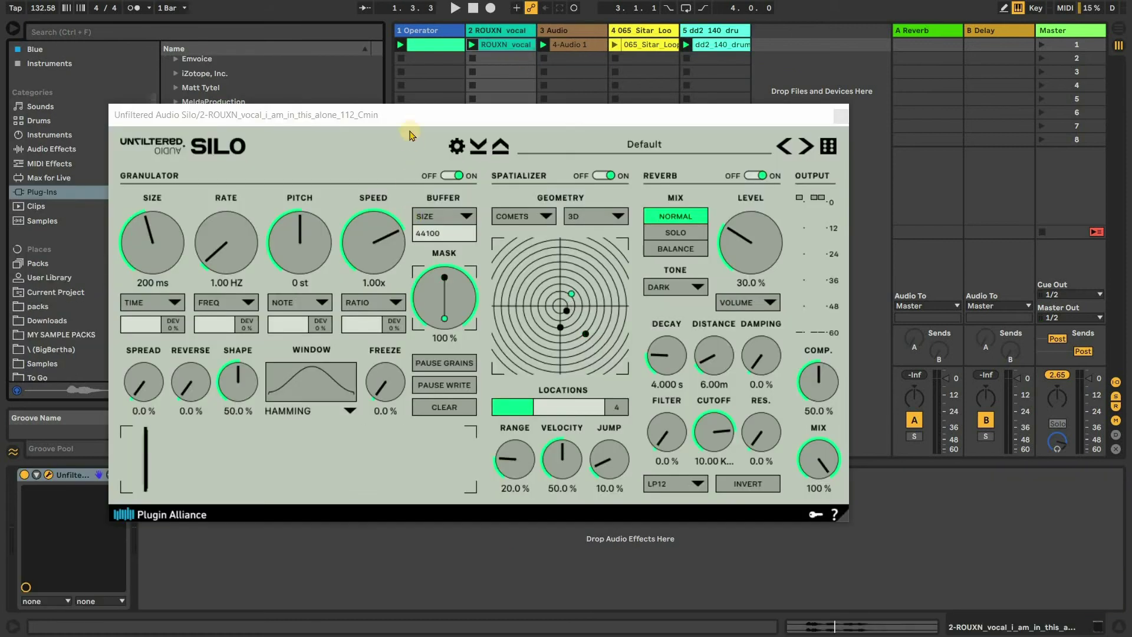
Step: Reposition the vocal's Silo window, step back through its presets from Default to Viceroy, and start playback
{"action": "left_click_drag", "start_coordinate": [519, 112], "coordinate": [663, 121]}
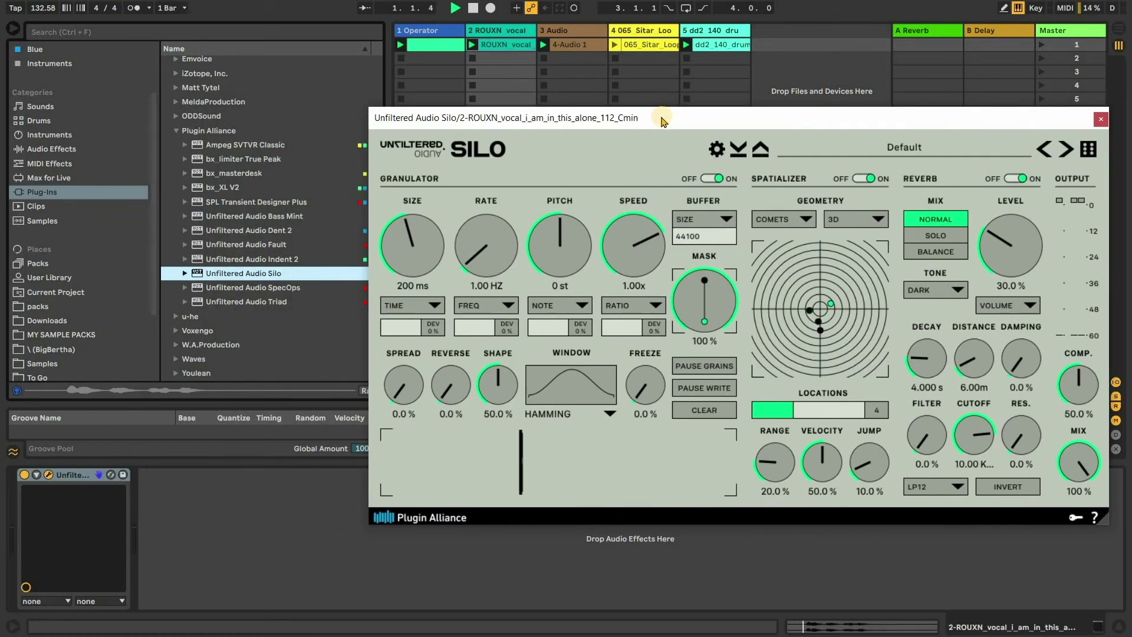
{"action": "left_click_drag", "start_coordinate": [449, 121], "coordinate": [344, 116]}
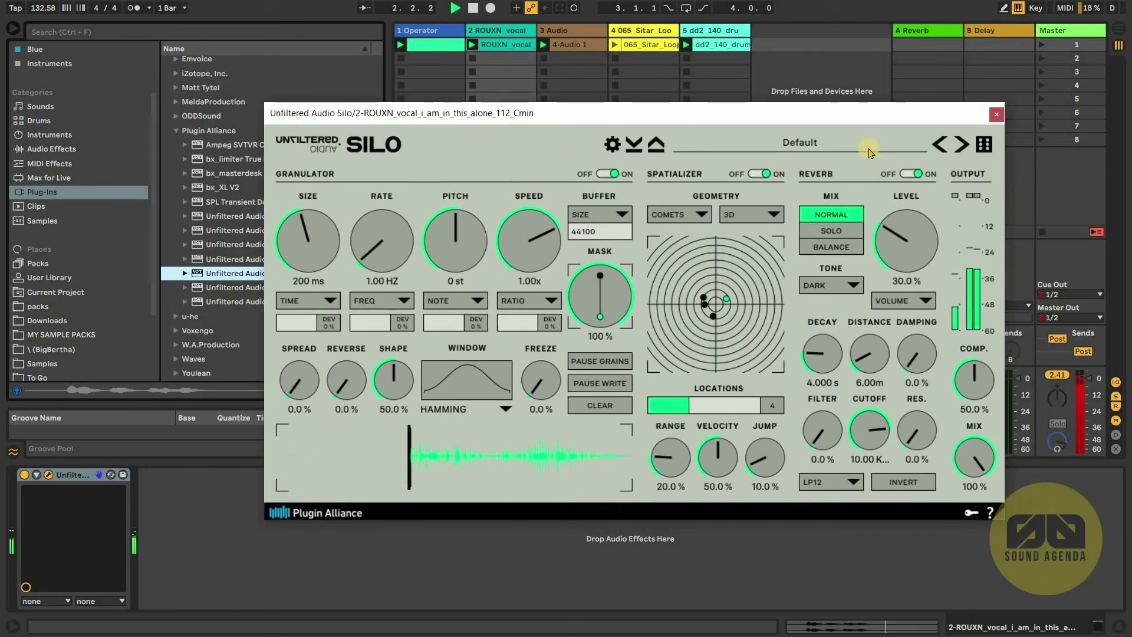
{"action": "left_click", "coordinate": [940, 144]}
{"action": "left_click", "coordinate": [939, 144]}
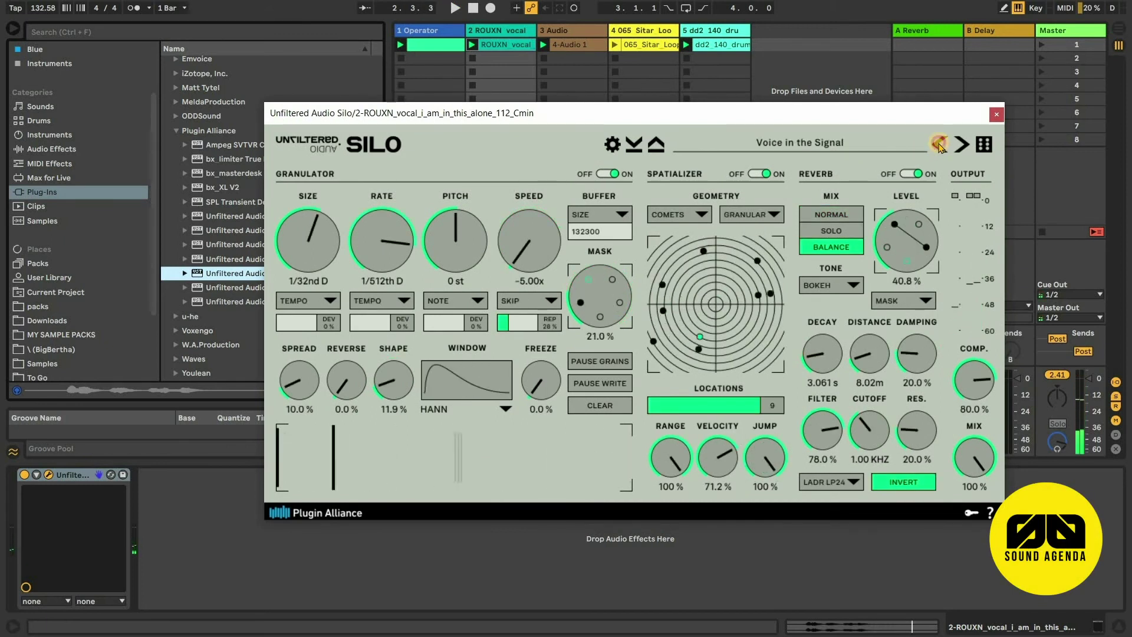
{"action": "left_click", "coordinate": [940, 144]}
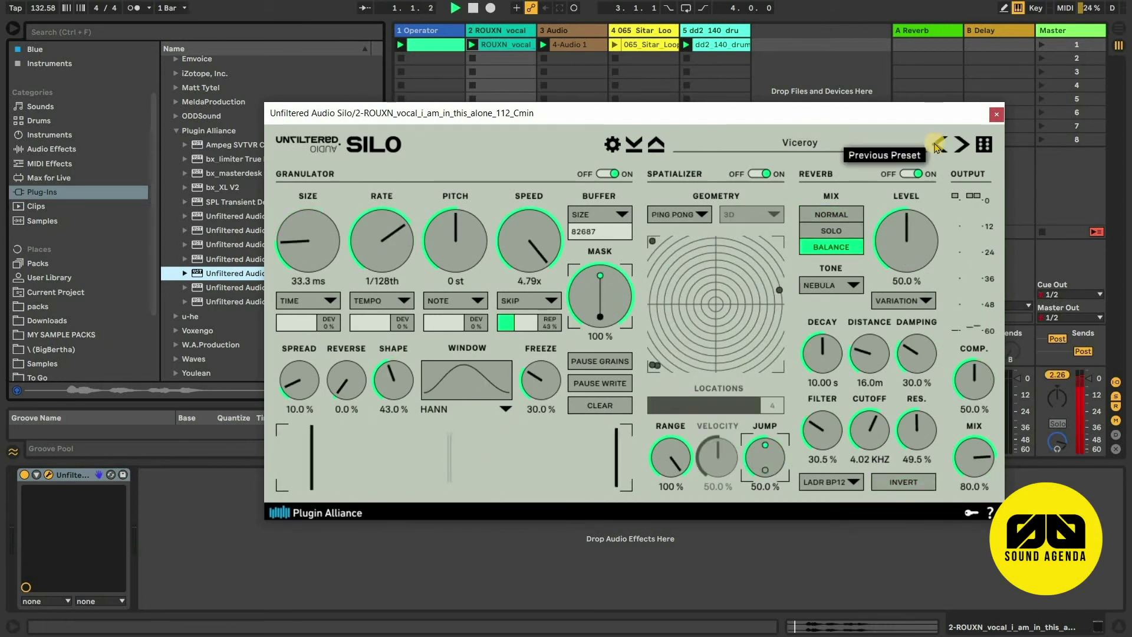
{"action": "key", "text": "space"}
Step: Add a Compressor after Silo on the vocal track, undoing a mistaken Chorus, and lower its threshold to -9.78 dB
{"action": "left_click", "coordinate": [45, 151]}
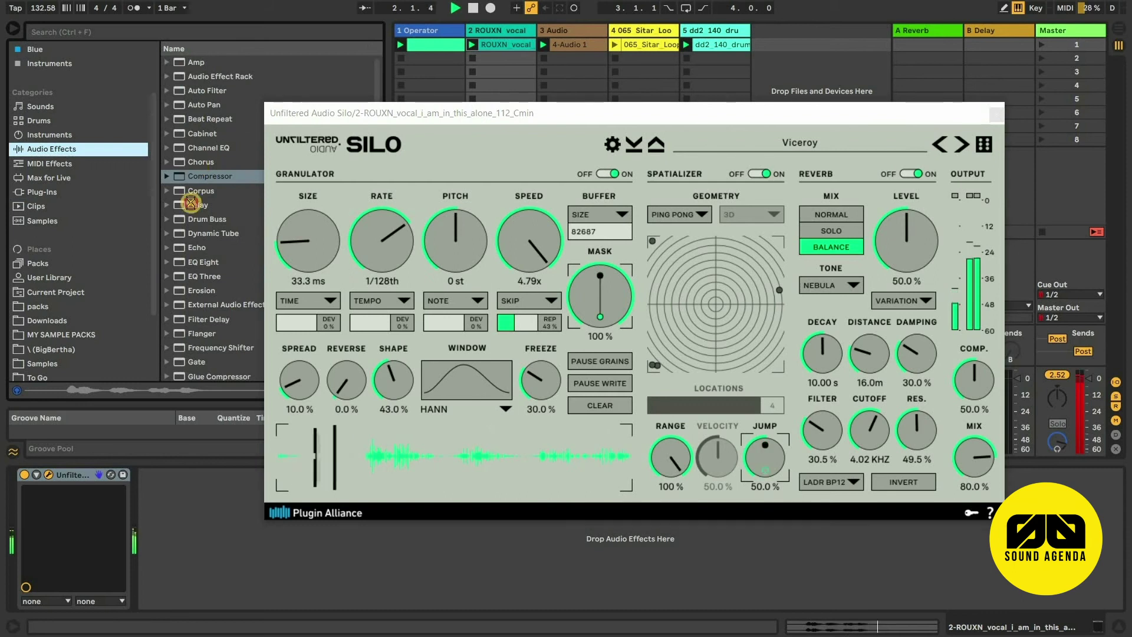
{"action": "left_click_drag", "start_coordinate": [195, 163], "coordinate": [191, 472]}
{"action": "key", "text": "ctrl+z"}
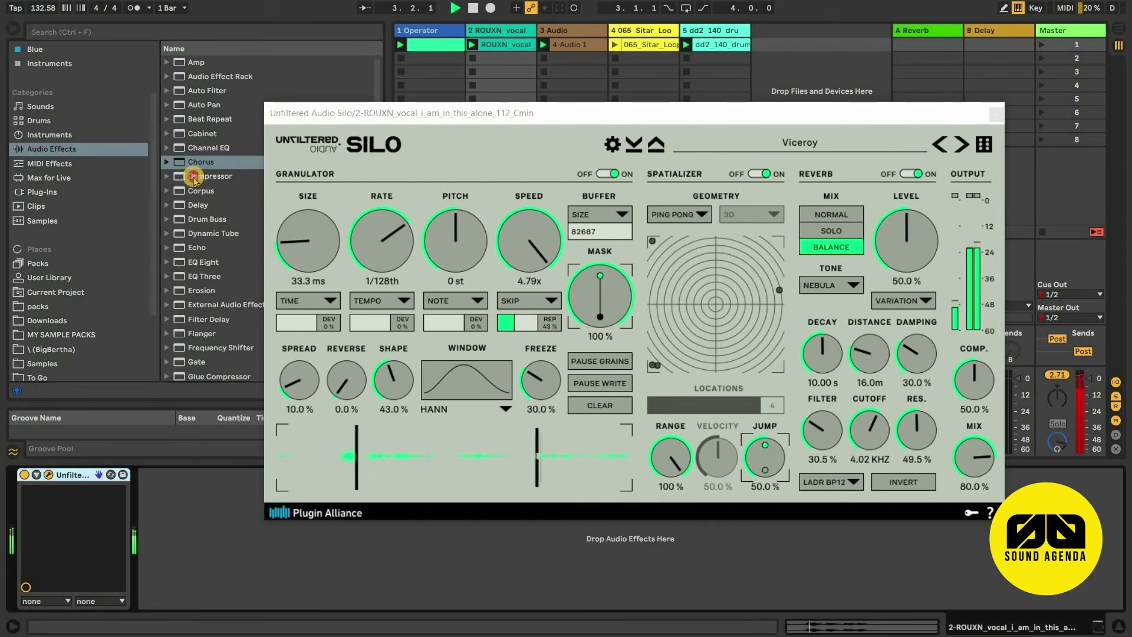
{"action": "left_click_drag", "start_coordinate": [193, 177], "coordinate": [177, 519]}
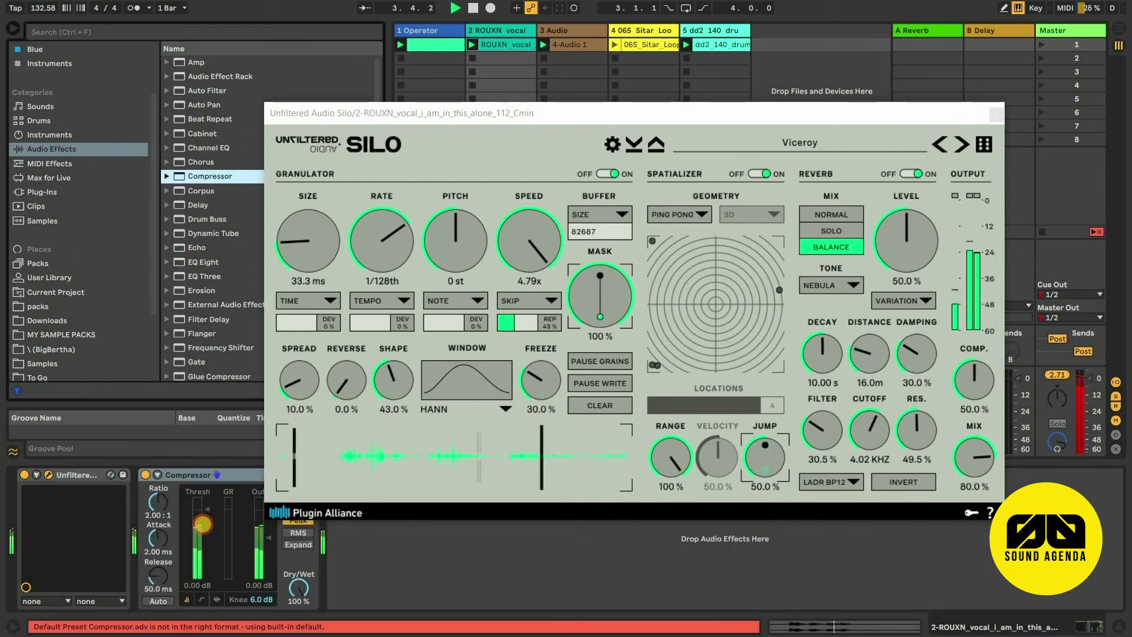
Step: Load the Venusian Runaway preset in the vocal's Silo and stop the recorded drum clip
{"action": "left_click", "coordinate": [941, 147]}
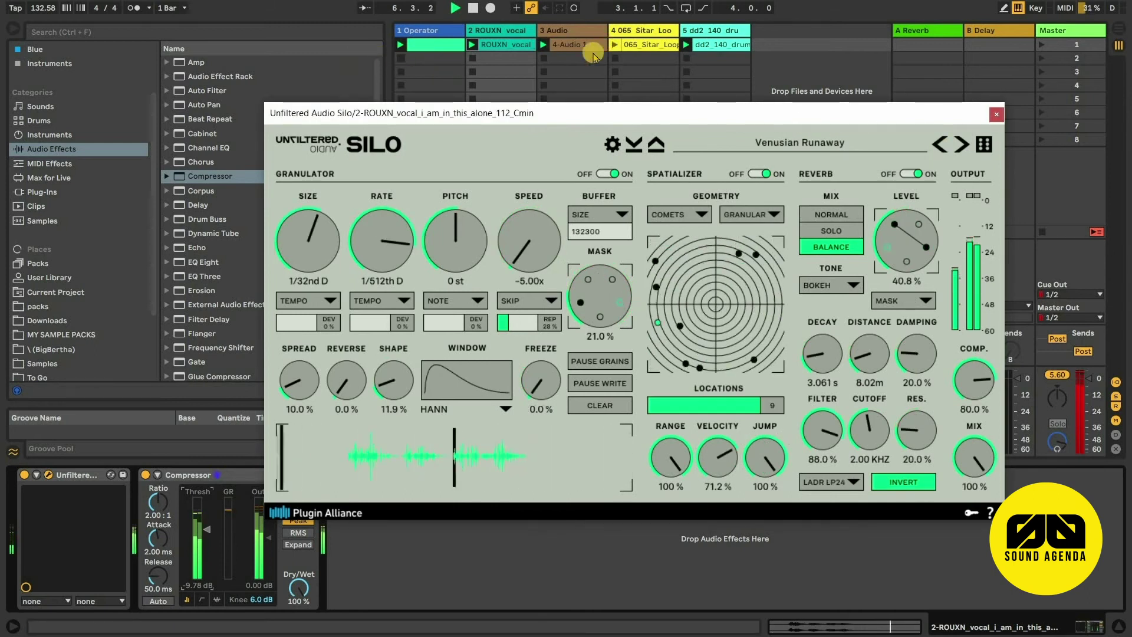
{"action": "left_click", "coordinate": [549, 59]}
{"action": "left_click", "coordinate": [935, 143]}
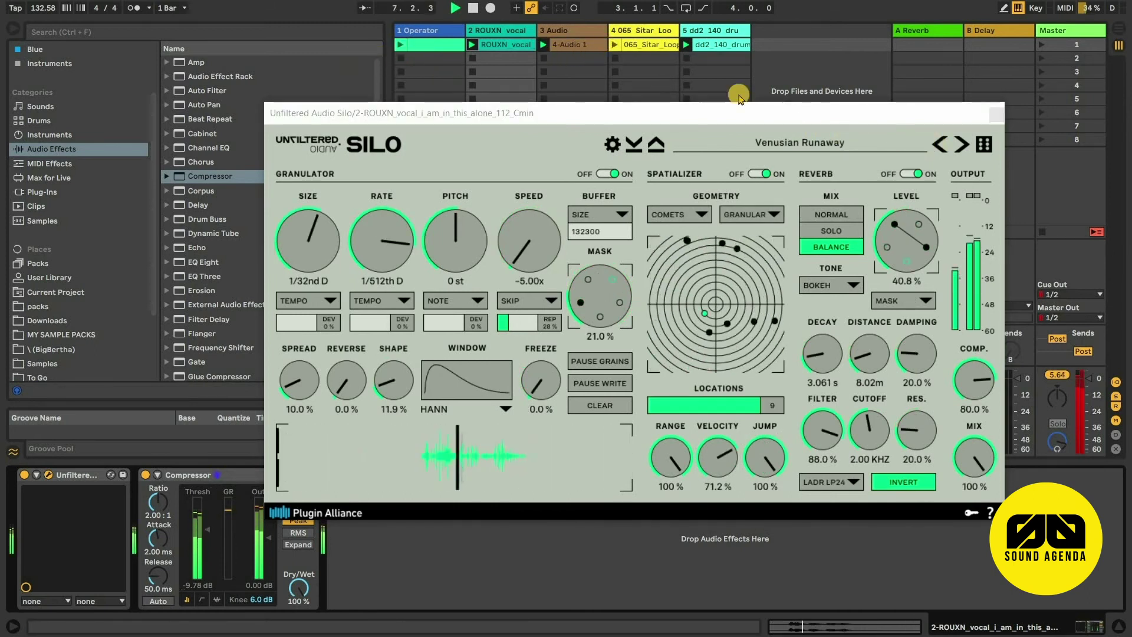
{"action": "left_click", "coordinate": [543, 58]}
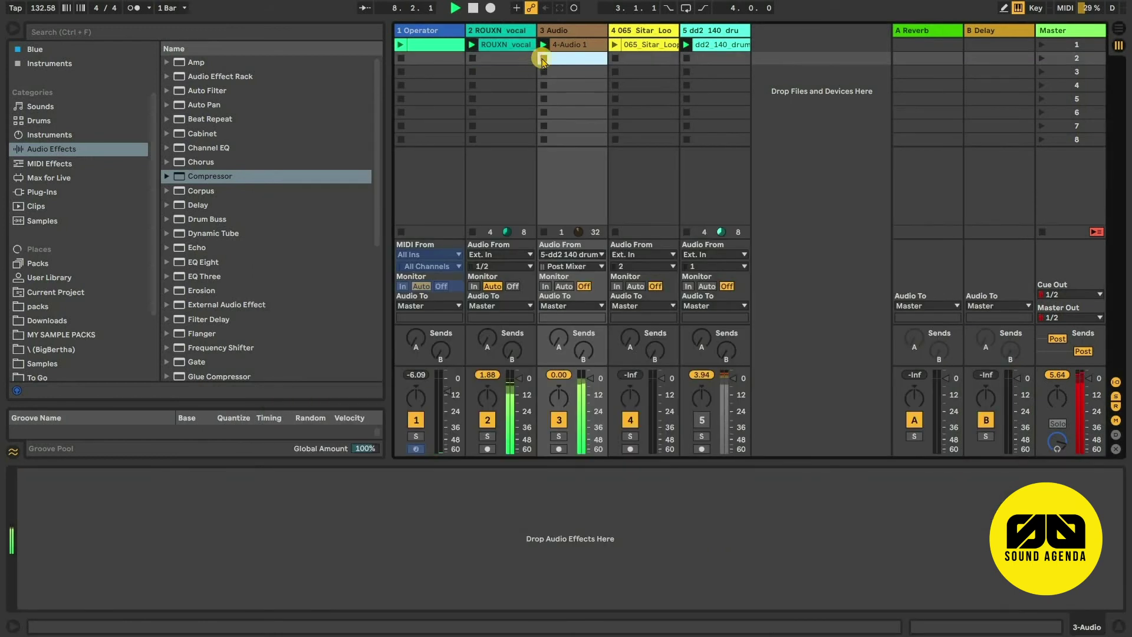
Step: Audition Silo's Translation Layer, Titan Sirens and Thuds presets on the vocal, trying Size 1/4th D and Rate 1/8th D on Titan Sirens
{"action": "left_click", "coordinate": [502, 33]}
{"action": "left_click", "coordinate": [940, 145]}
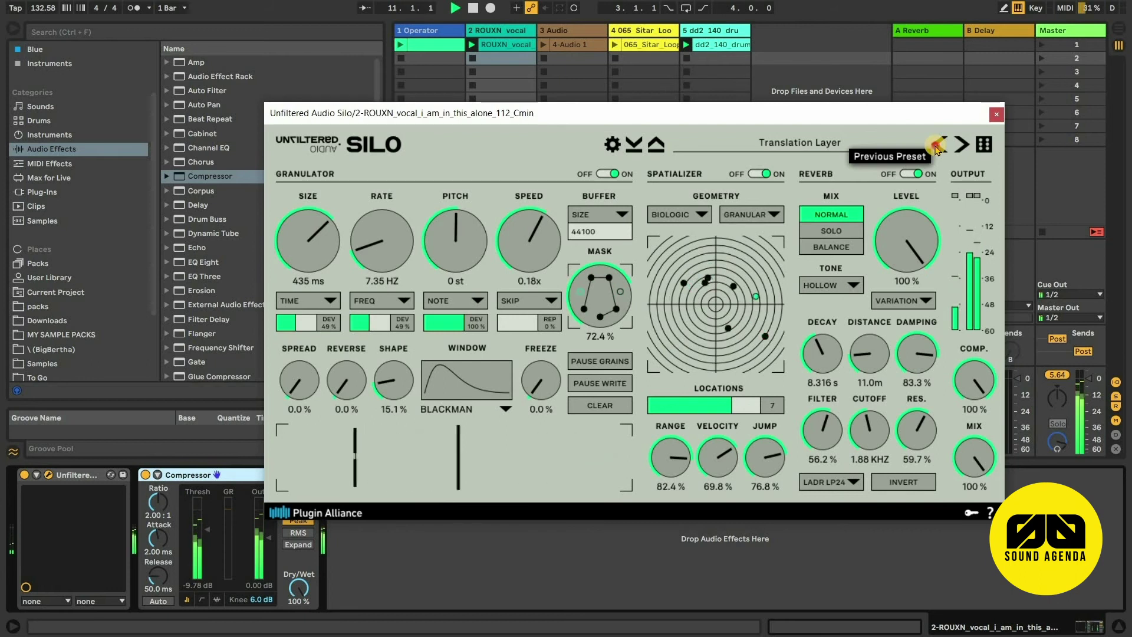
{"action": "left_click", "coordinate": [938, 148]}
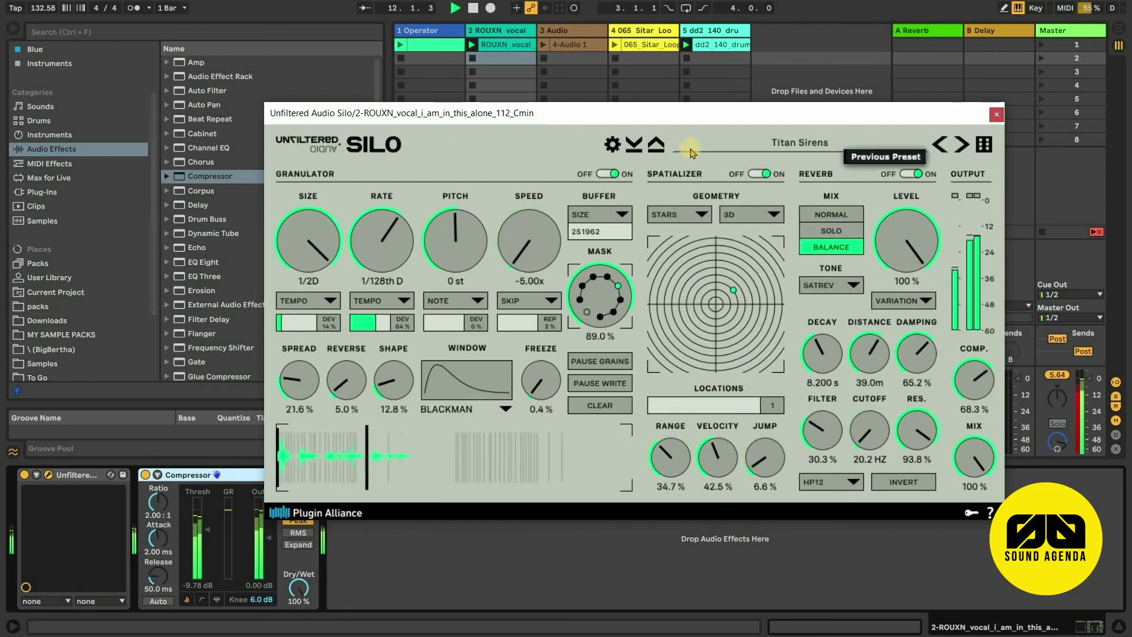
{"action": "left_click_drag", "start_coordinate": [293, 225], "coordinate": [365, 253]}
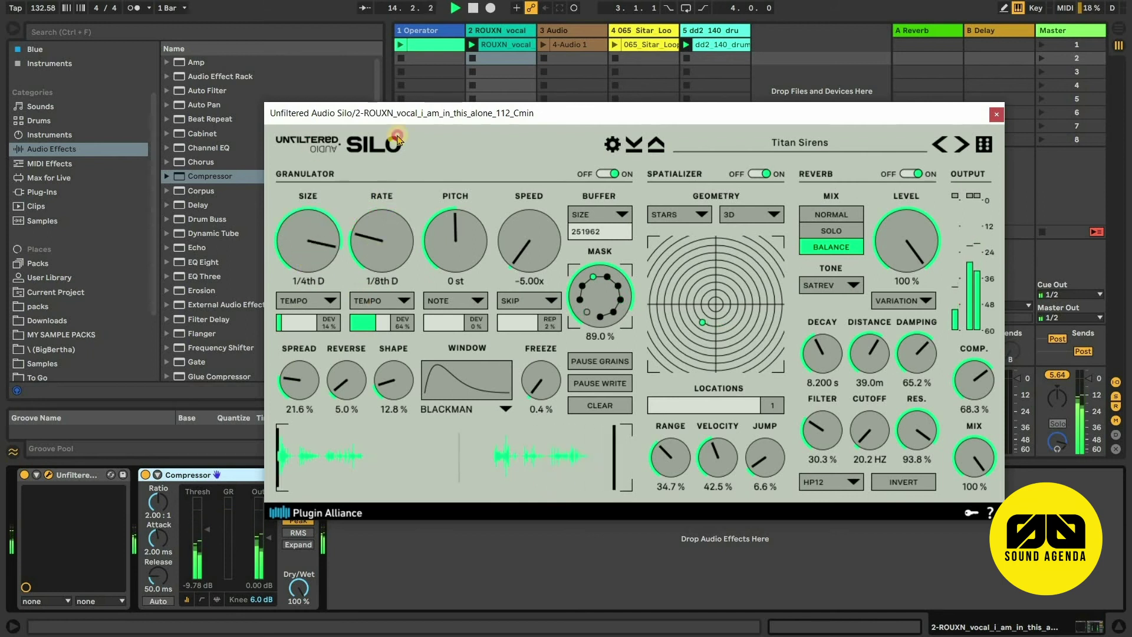
{"action": "left_click", "coordinate": [938, 147]}
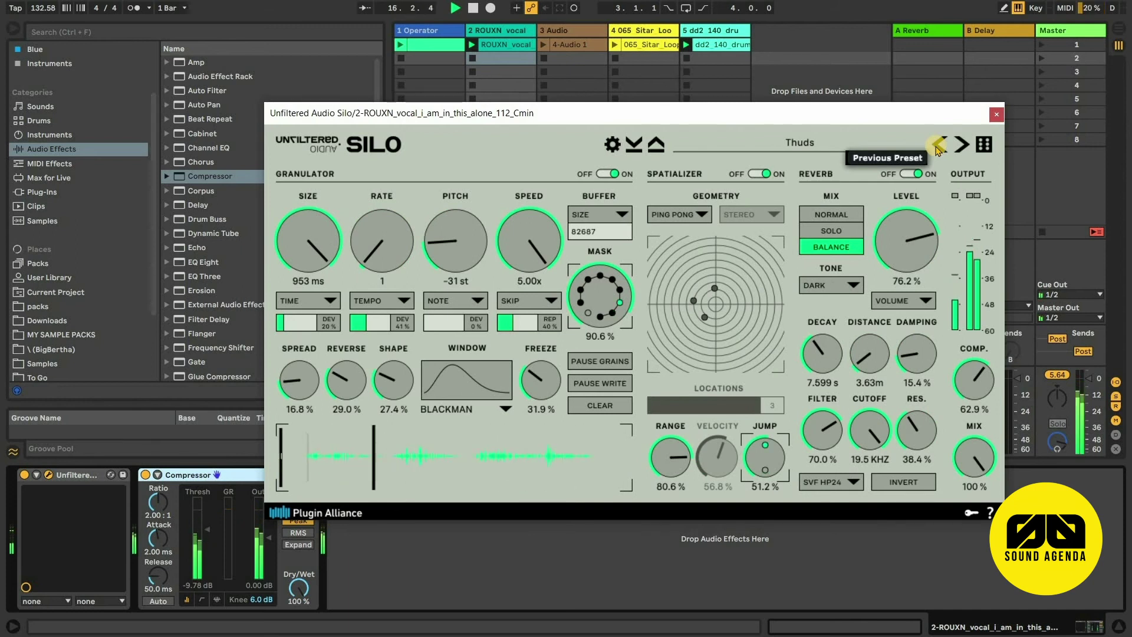
Step: Step back through the vocal's Silo presets from Thuds through Storm Harp Dusk to Stars Are Pixelated
{"action": "left_click", "coordinate": [938, 146]}
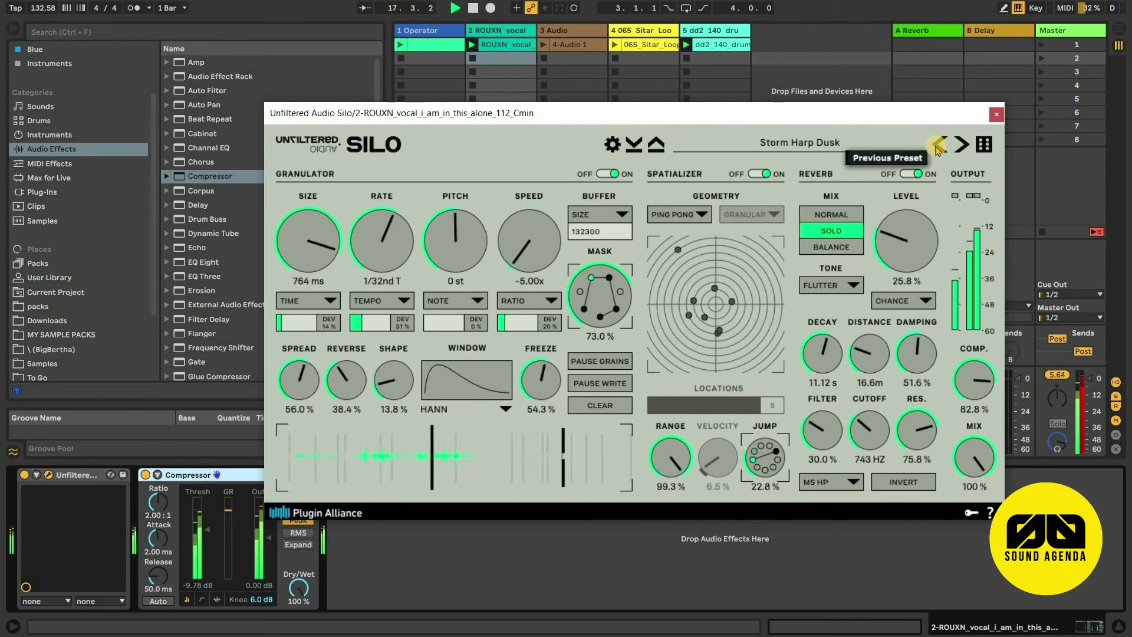
{"action": "left_click", "coordinate": [939, 147]}
{"action": "left_click", "coordinate": [939, 146]}
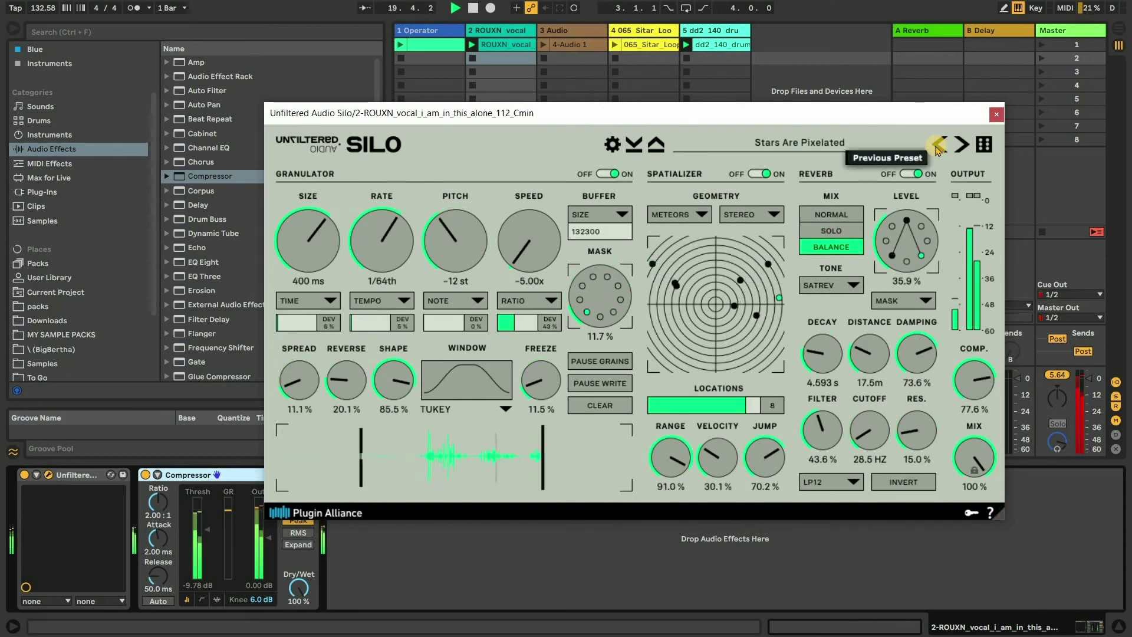
Step: Lower Silo's Pitch to -24 st on Stars Are Pixelated and try different grain Rate settings
{"action": "left_click_drag", "start_coordinate": [433, 210], "coordinate": [440, 108]}
{"action": "left_click_drag", "start_coordinate": [437, 244], "coordinate": [437, 262]}
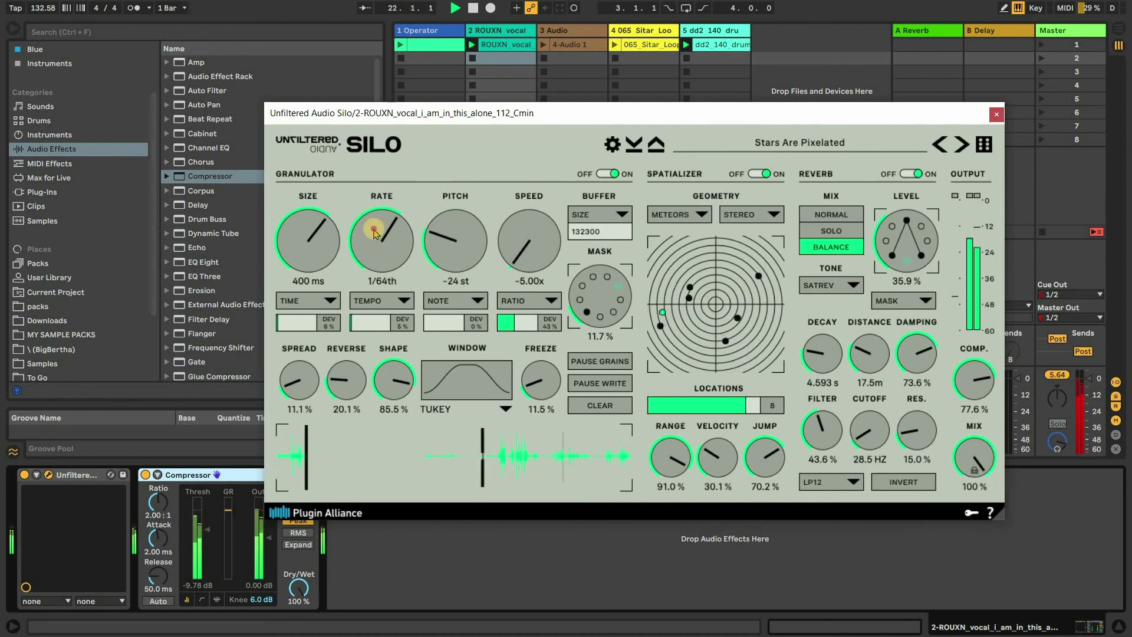
{"action": "left_click_drag", "start_coordinate": [360, 273], "coordinate": [282, 300]}
{"action": "mouse_move", "coordinate": [380, 252]}
{"action": "left_mouse_down"}
{"action": "mouse_move", "coordinate": [379, 220]}
{"action": "mouse_move", "coordinate": [376, 251]}
{"action": "left_mouse_up"}
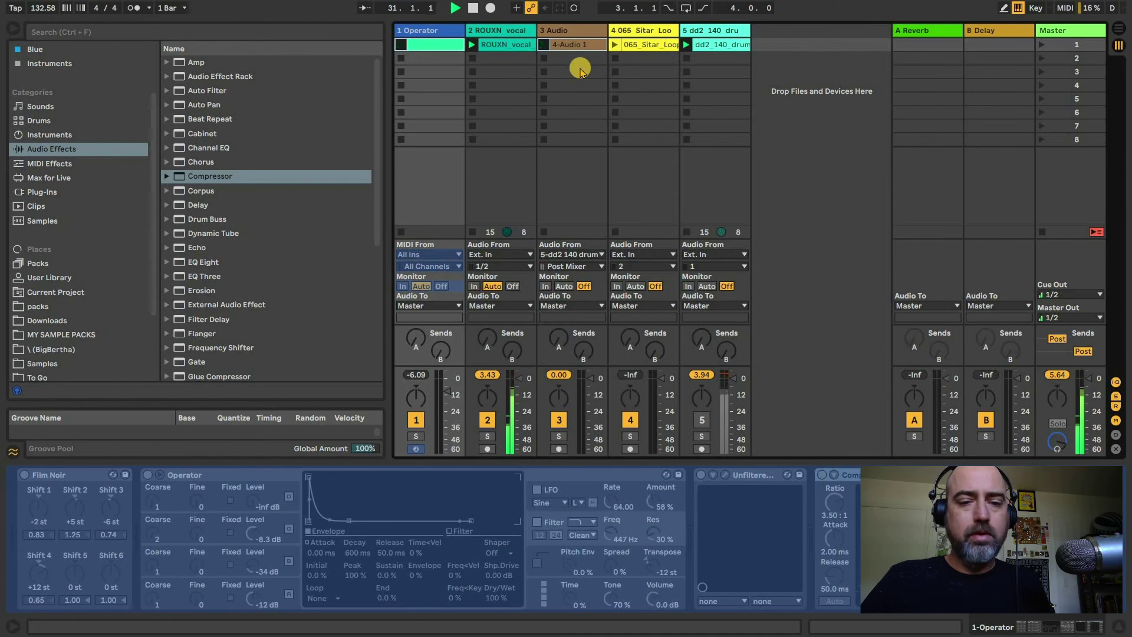
Step: Add a Drum Buss to the recorded drum track and adjust its Boom amount and frequency
{"action": "left_click", "coordinate": [574, 30]}
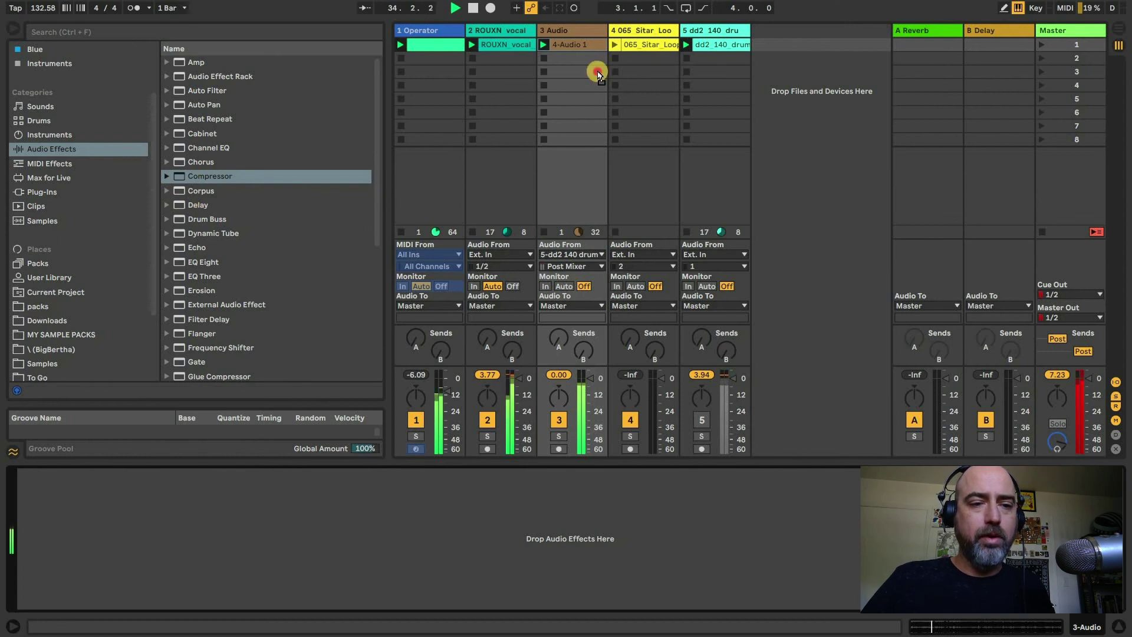
{"action": "left_click_drag", "start_coordinate": [597, 72], "coordinate": [578, 71]}
{"action": "left_click_drag", "start_coordinate": [131, 503], "coordinate": [131, 466]}
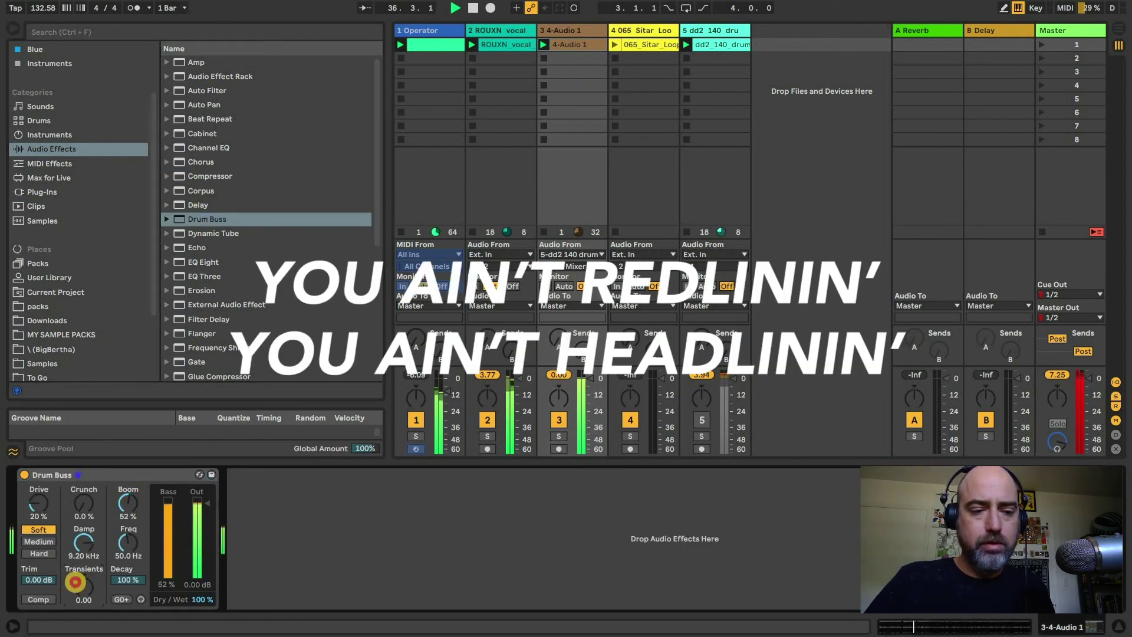
{"action": "left_click_drag", "start_coordinate": [122, 546], "coordinate": [125, 564]}
{"action": "left_click_drag", "start_coordinate": [126, 503], "coordinate": [125, 522]}
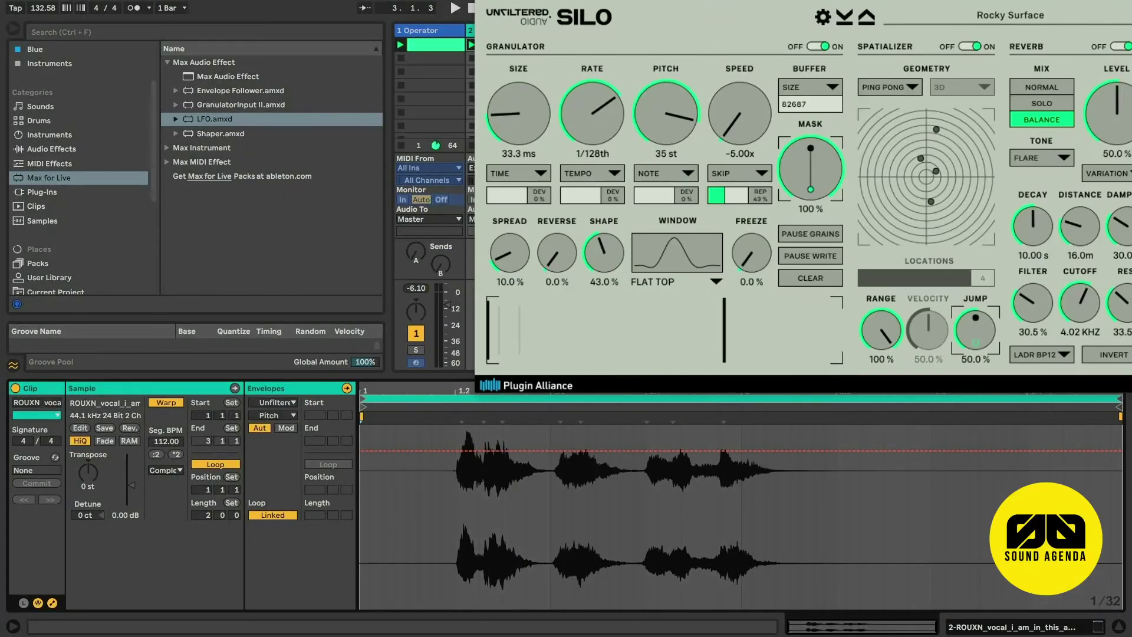
Step: Move the Silo window off the vocal clip's envelope area, unlink the Pitch envelope and set its loop length to 4 bars
{"action": "left_click_drag", "start_coordinate": [784, 2], "coordinate": [671, 0]}
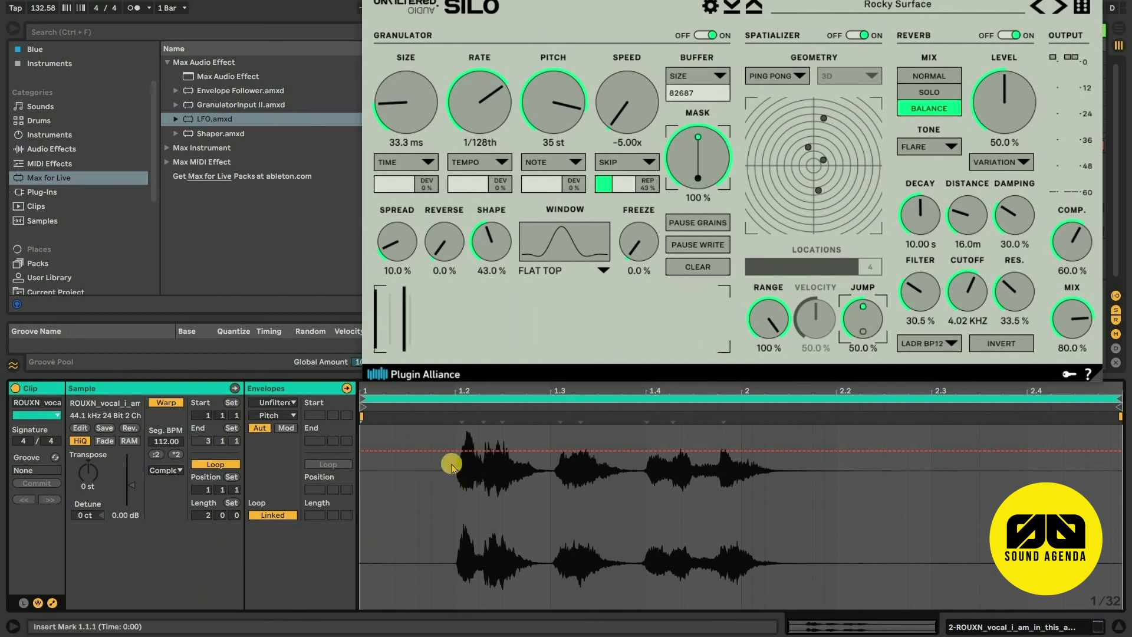
{"action": "left_click", "coordinate": [268, 516]}
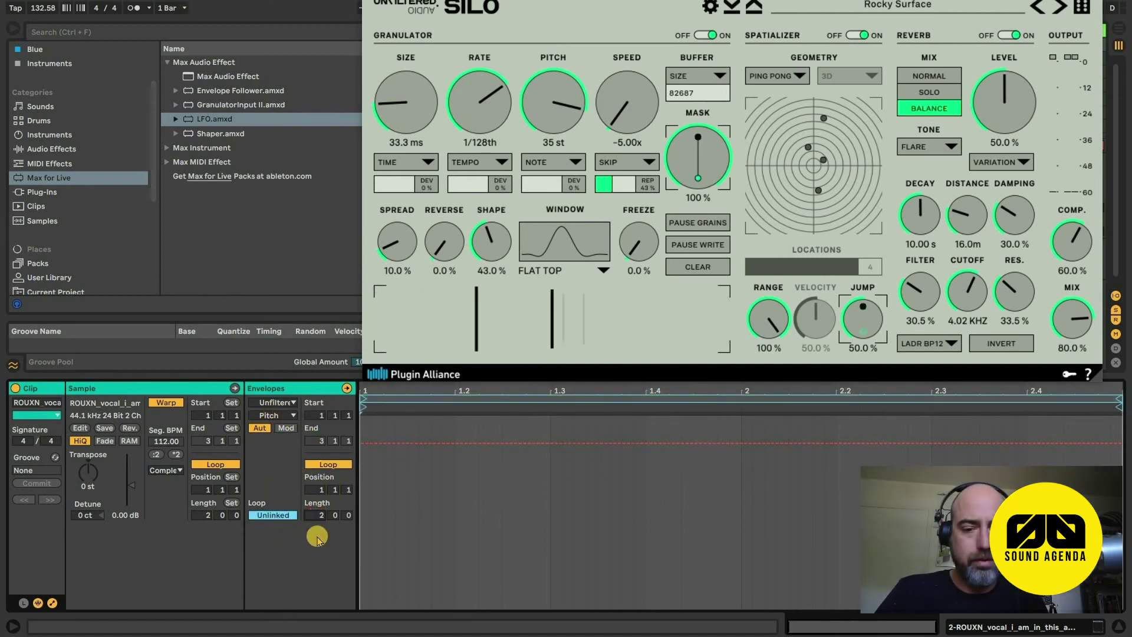
{"action": "type", "text": "4"}
{"action": "key", "text": "Return"}
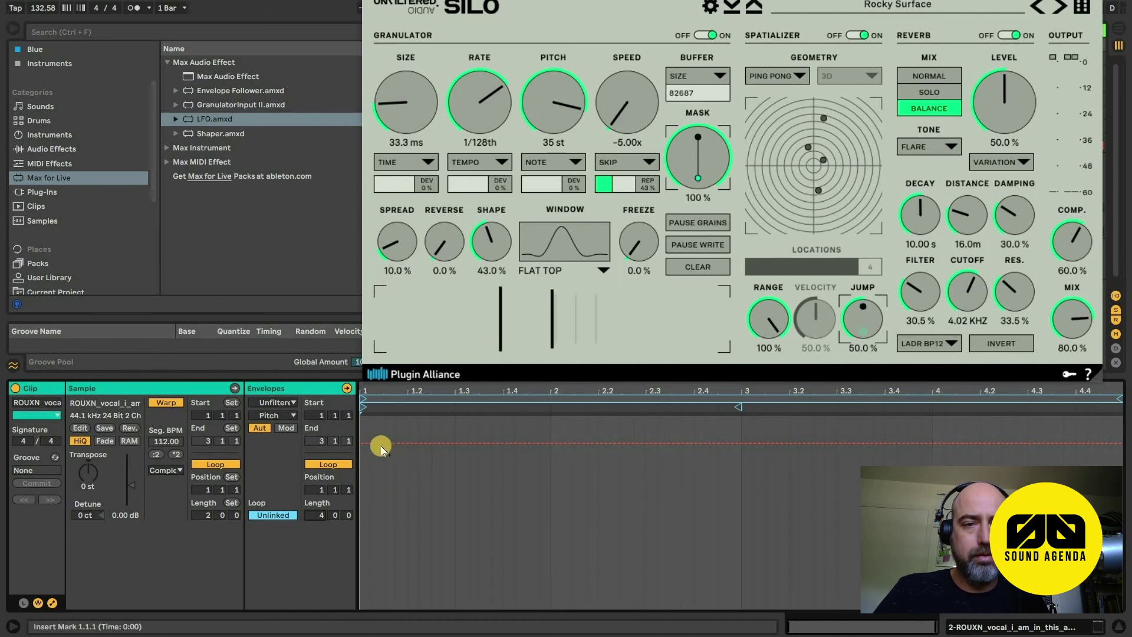
Step: Draw a stepped Silo Pitch envelope across the vocal clip's four bars, rising and falling in several waves
{"action": "key", "text": "b"}
{"action": "left_click", "coordinate": [531, 500]}
{"action": "mouse_move", "coordinate": [372, 582]}
{"action": "left_mouse_down"}
{"action": "mouse_move", "coordinate": [527, 507]}
{"action": "mouse_move", "coordinate": [695, 563]}
{"action": "mouse_move", "coordinate": [779, 490]}
{"action": "mouse_move", "coordinate": [884, 519]}
{"action": "left_mouse_up"}
{"action": "left_click_drag", "start_coordinate": [974, 515], "coordinate": [1109, 511]}
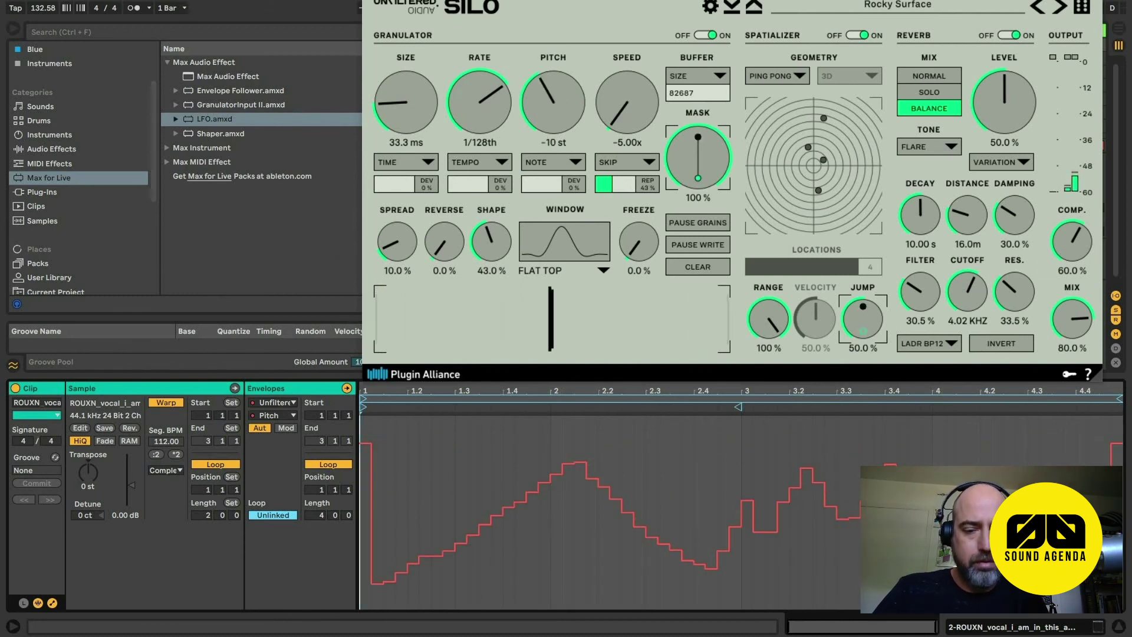
Step: Start playback, move the Silo window clear of the clip slots, and stop the Operator and recorded drum clips
{"action": "key", "text": "space"}
{"action": "left_click", "coordinate": [656, 92]}
{"action": "left_click_drag", "start_coordinate": [626, 2], "coordinate": [712, 125]}
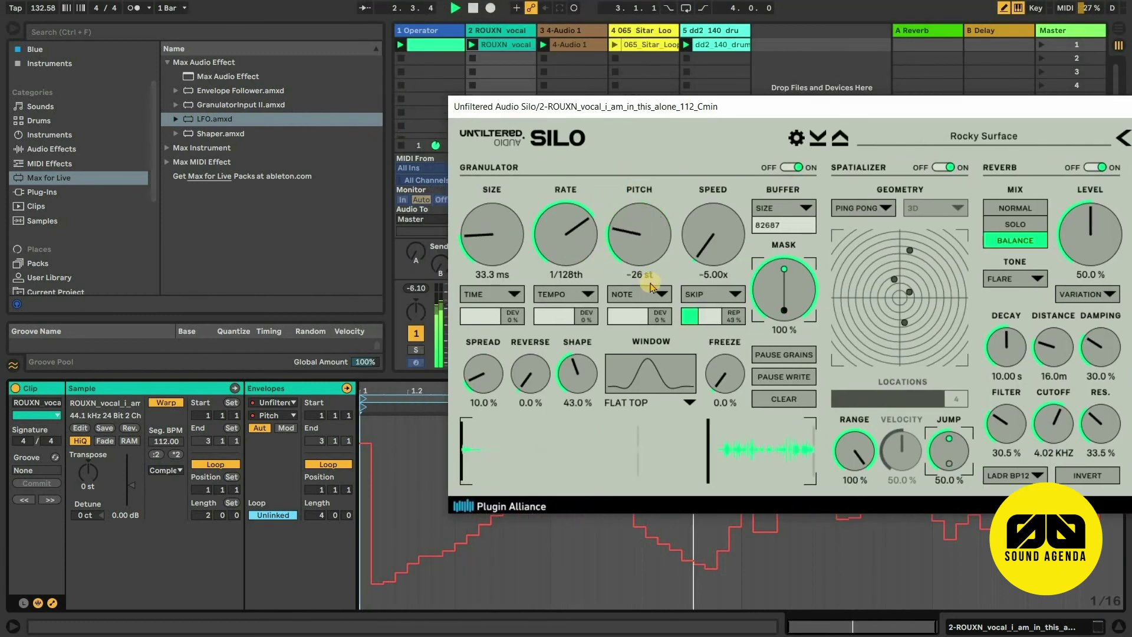
{"action": "left_click", "coordinate": [401, 57]}
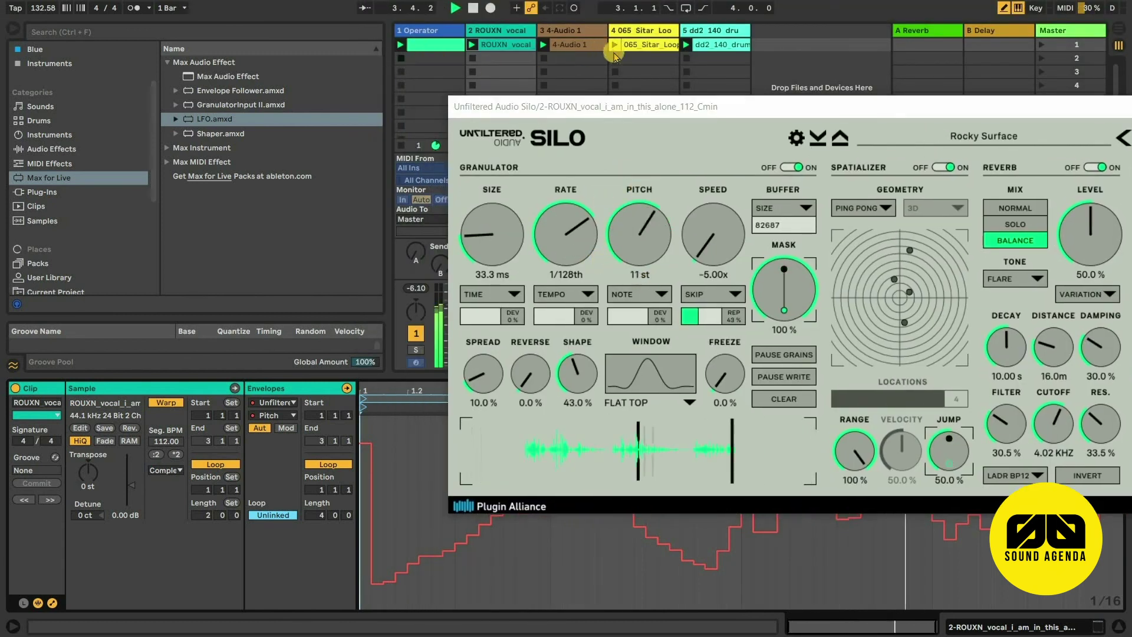
{"action": "left_click", "coordinate": [543, 59]}
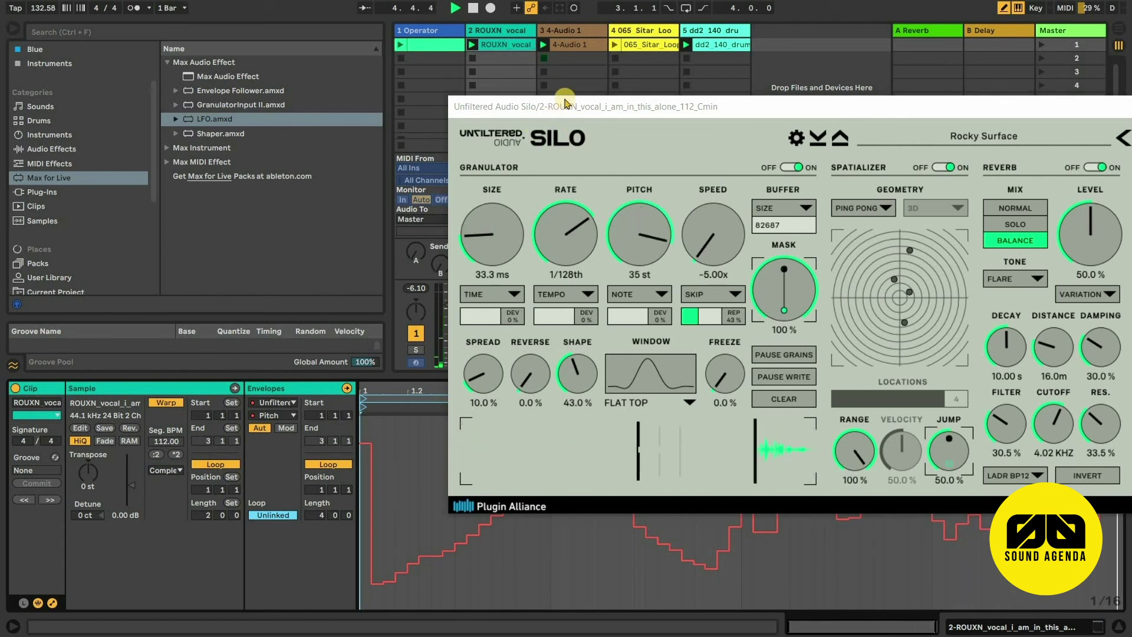
Step: Move Silo back above the clip envelope and redraw the second half of the Pitch curve as a smoother arc
{"action": "left_click_drag", "start_coordinate": [565, 102], "coordinate": [492, 1]}
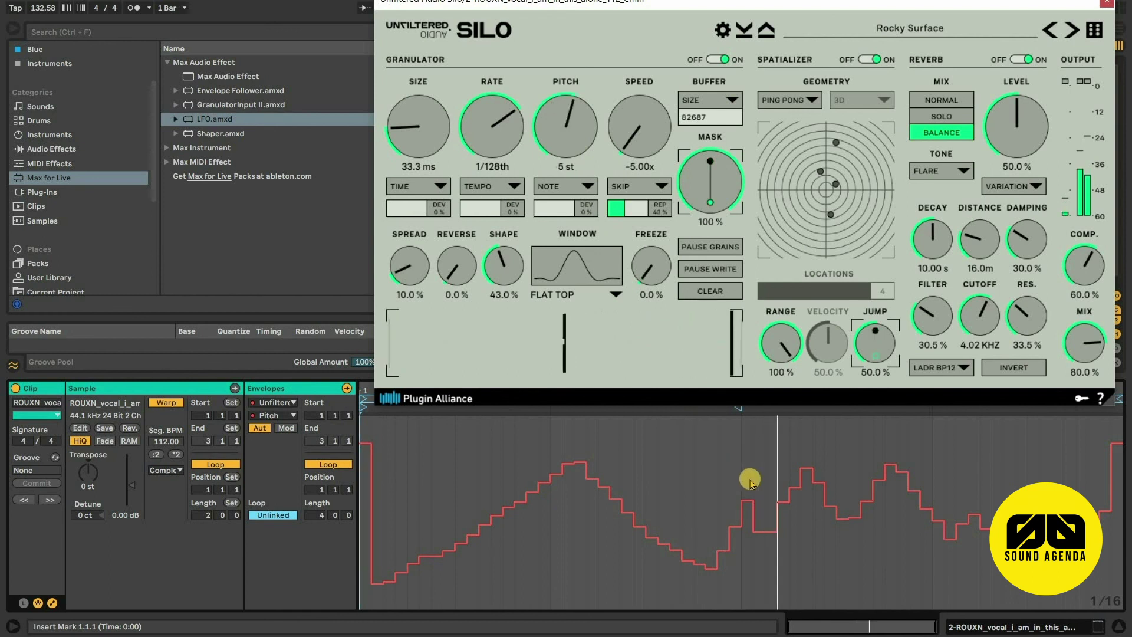
{"action": "mouse_move", "coordinate": [751, 480]}
{"action": "left_mouse_down"}
{"action": "mouse_move", "coordinate": [939, 469]}
{"action": "mouse_move", "coordinate": [1012, 500]}
{"action": "mouse_move", "coordinate": [799, 429]}
{"action": "left_mouse_up"}
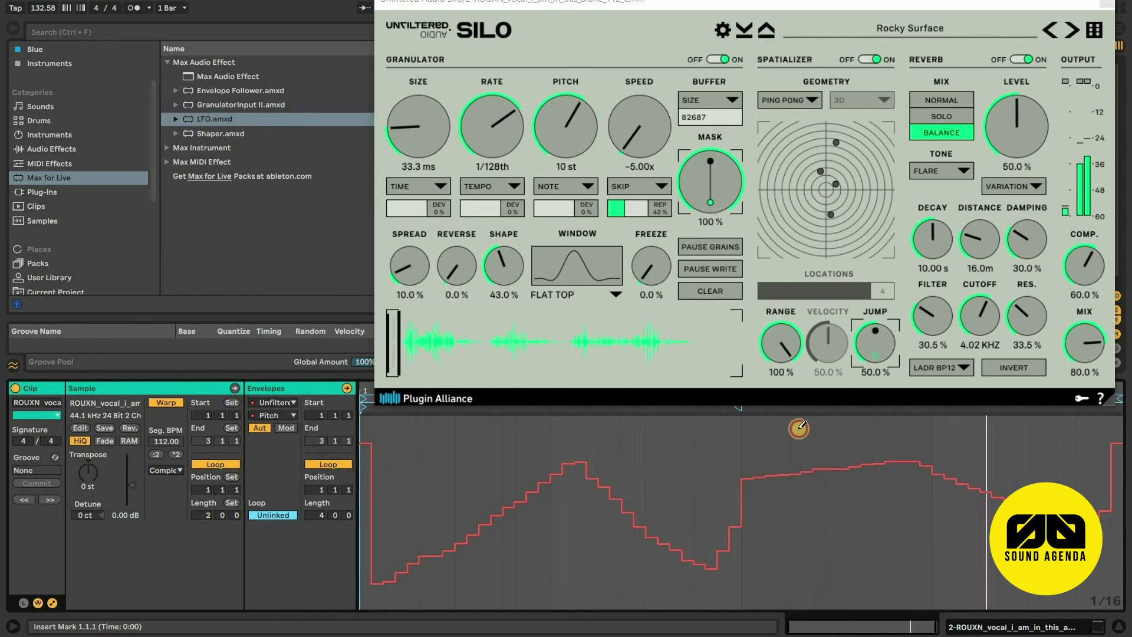
Step: Show the vocal clip's Silo Size envelope, unlink it from the clip loop, and draw a varying grain size curve
{"action": "left_click", "coordinate": [407, 127]}
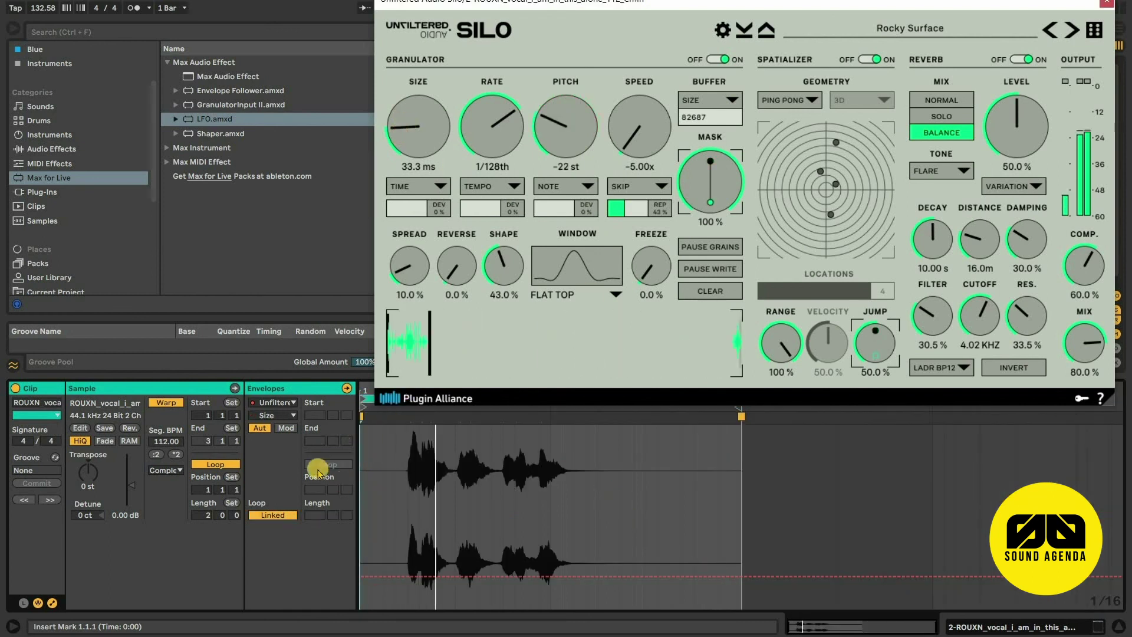
{"action": "left_click", "coordinate": [273, 515]}
{"action": "left_click", "coordinate": [275, 515]}
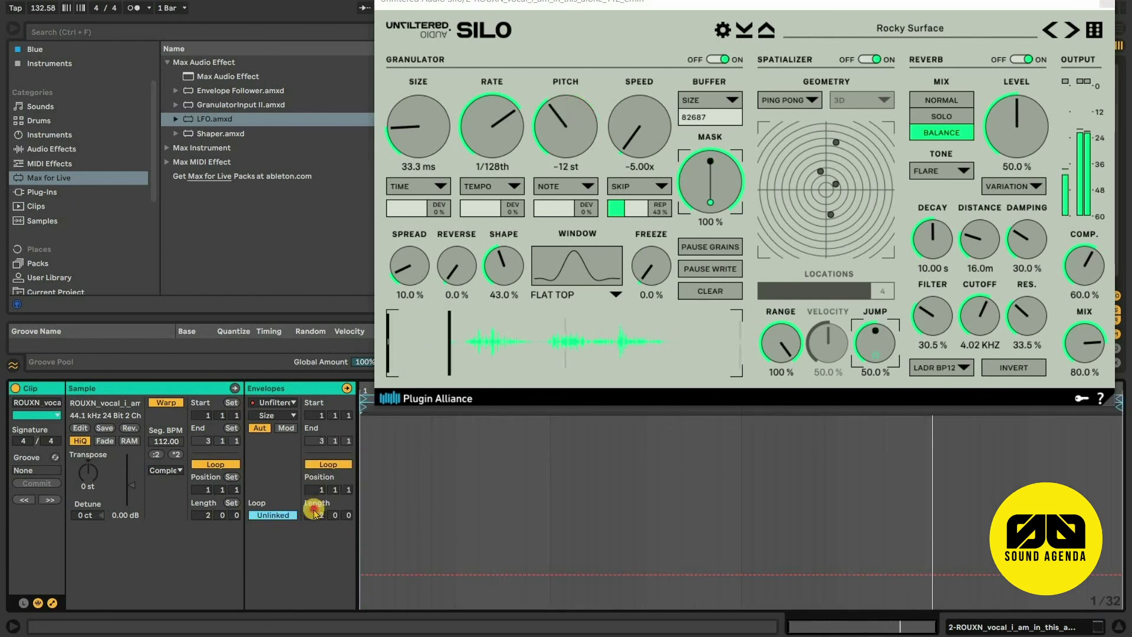
{"action": "mouse_move", "coordinate": [431, 571]}
{"action": "left_mouse_down"}
{"action": "mouse_move", "coordinate": [700, 566]}
{"action": "mouse_move", "coordinate": [878, 499]}
{"action": "mouse_move", "coordinate": [1112, 544]}
{"action": "left_mouse_up"}
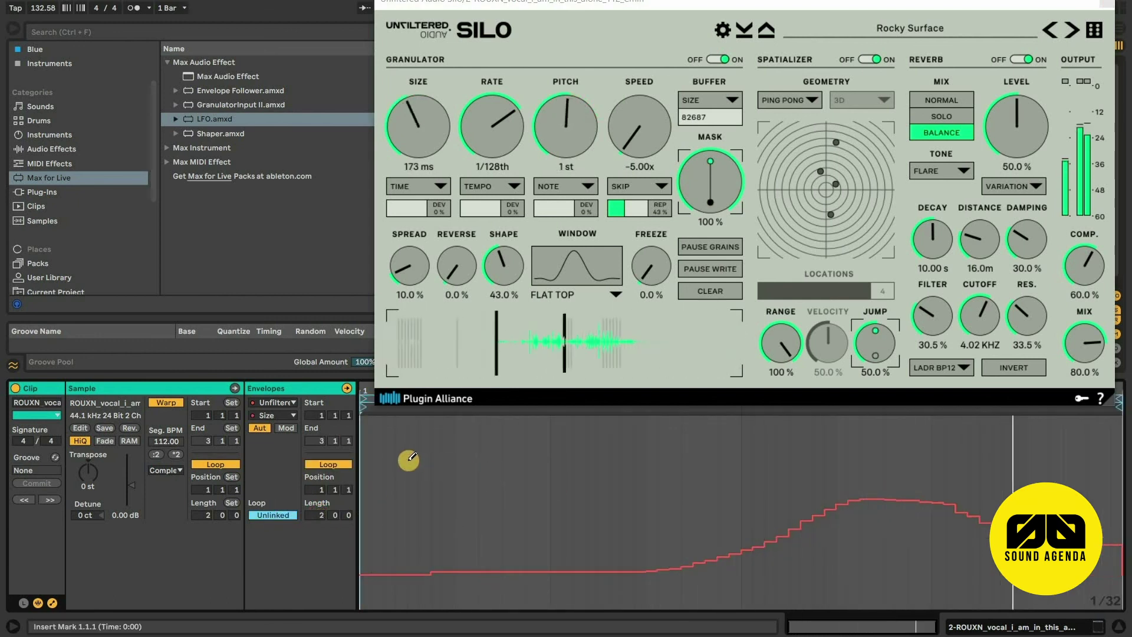
{"action": "mouse_move", "coordinate": [386, 470]}
{"action": "left_mouse_down"}
{"action": "mouse_move", "coordinate": [609, 529]}
{"action": "mouse_move", "coordinate": [860, 472]}
{"action": "mouse_move", "coordinate": [944, 503]}
{"action": "left_mouse_up"}
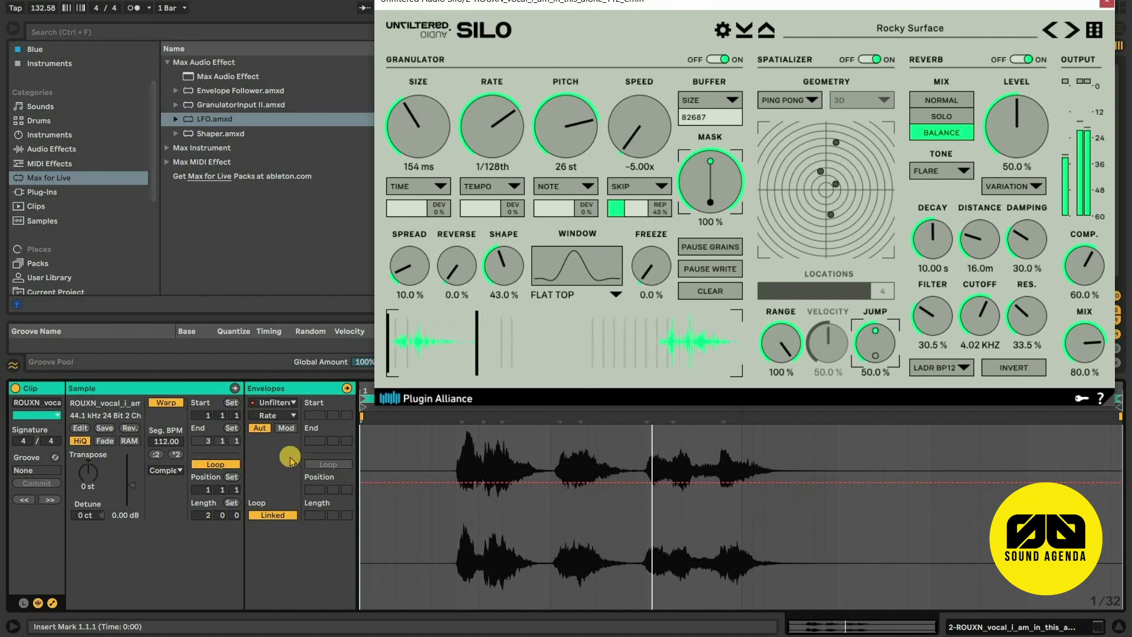
Step: Unlink the Silo Rate envelope, set its loop to 4 bars, and draw a curve that dips mid-loop and rises again
{"action": "left_click", "coordinate": [291, 515]}
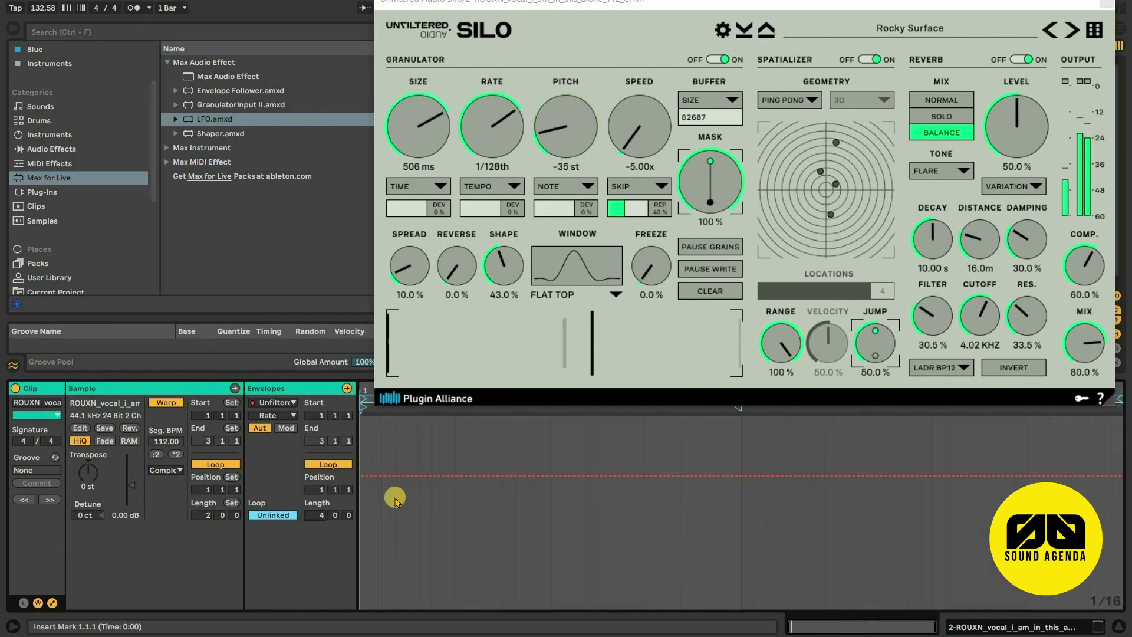
{"action": "mouse_move", "coordinate": [395, 496]}
{"action": "left_mouse_down"}
{"action": "mouse_move", "coordinate": [479, 497]}
{"action": "mouse_move", "coordinate": [758, 567]}
{"action": "mouse_move", "coordinate": [1119, 464]}
{"action": "left_mouse_up"}
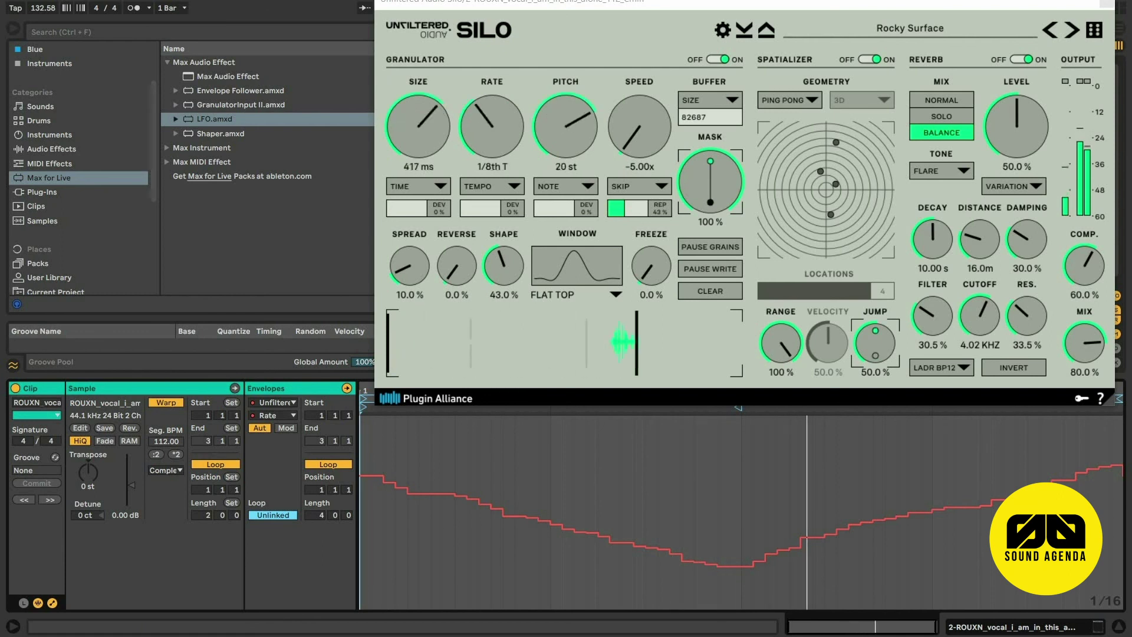
Step: Move Silo off the clip slots, bring the recorded drum and Operator clips back in, and reselect the vocal clip
{"action": "left_click_drag", "start_coordinate": [867, 7], "coordinate": [572, 43]}
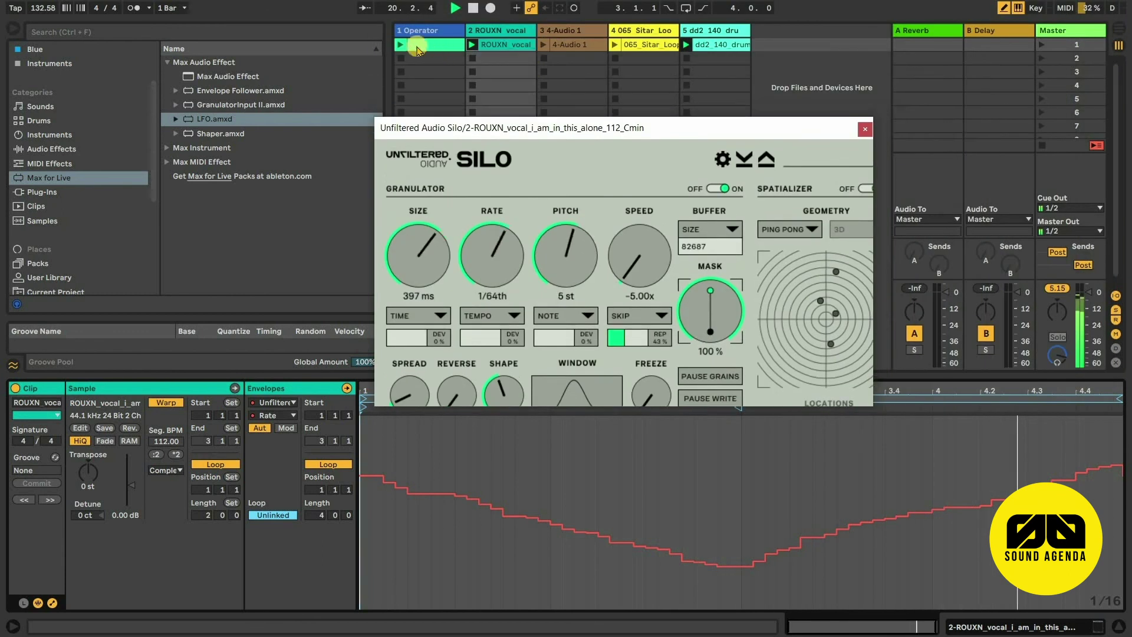
{"action": "left_click", "coordinate": [570, 45]}
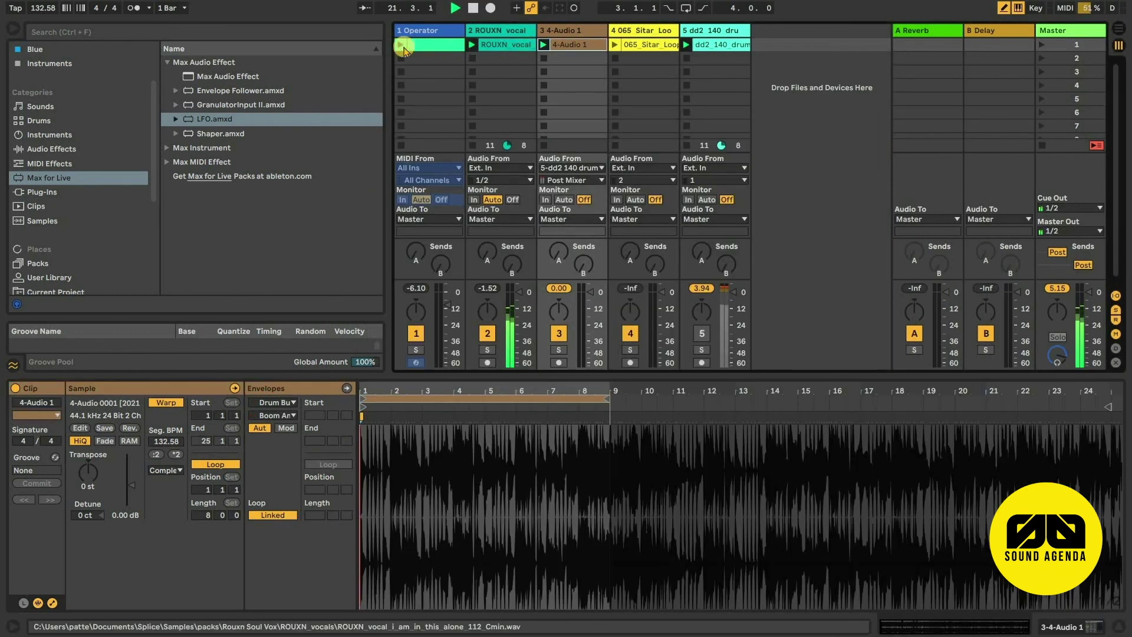
{"action": "left_click", "coordinate": [402, 46]}
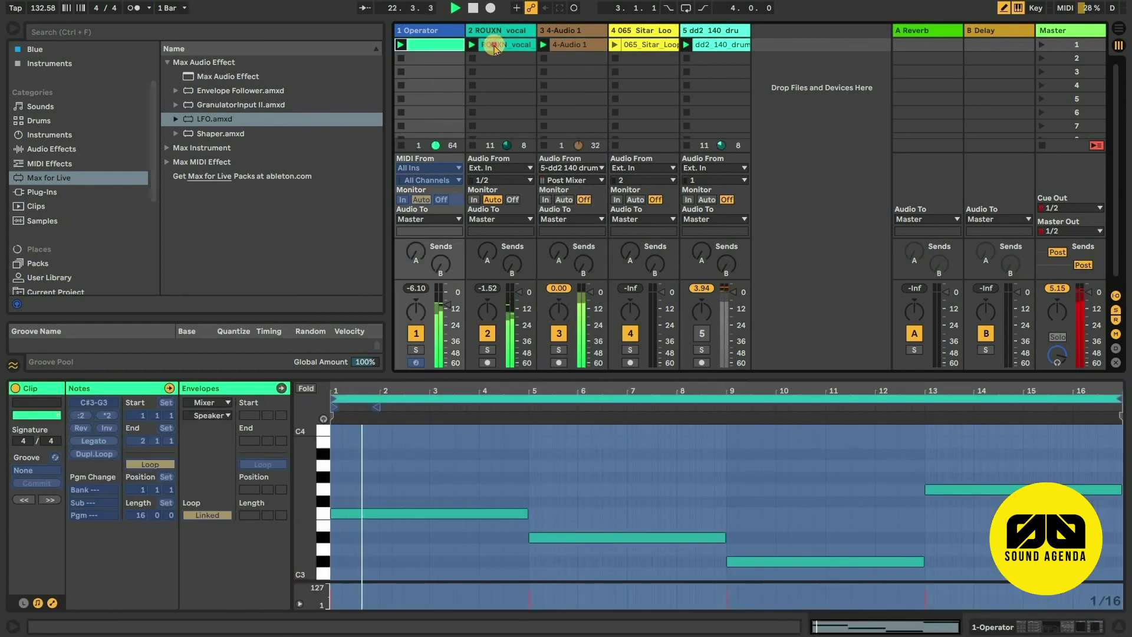
{"action": "left_click", "coordinate": [494, 47]}
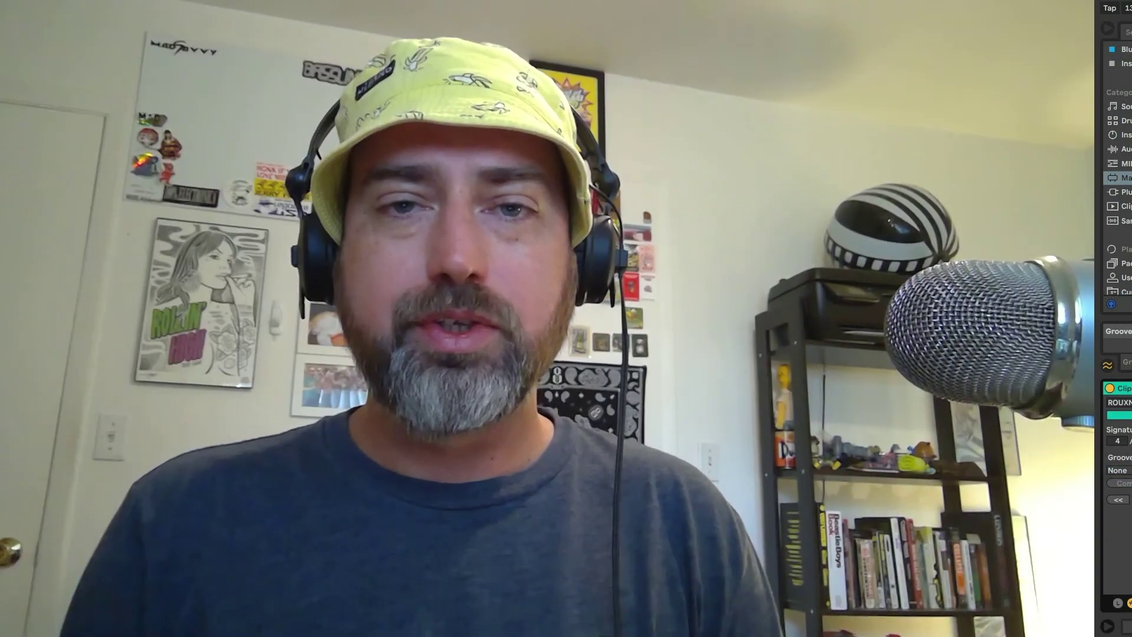